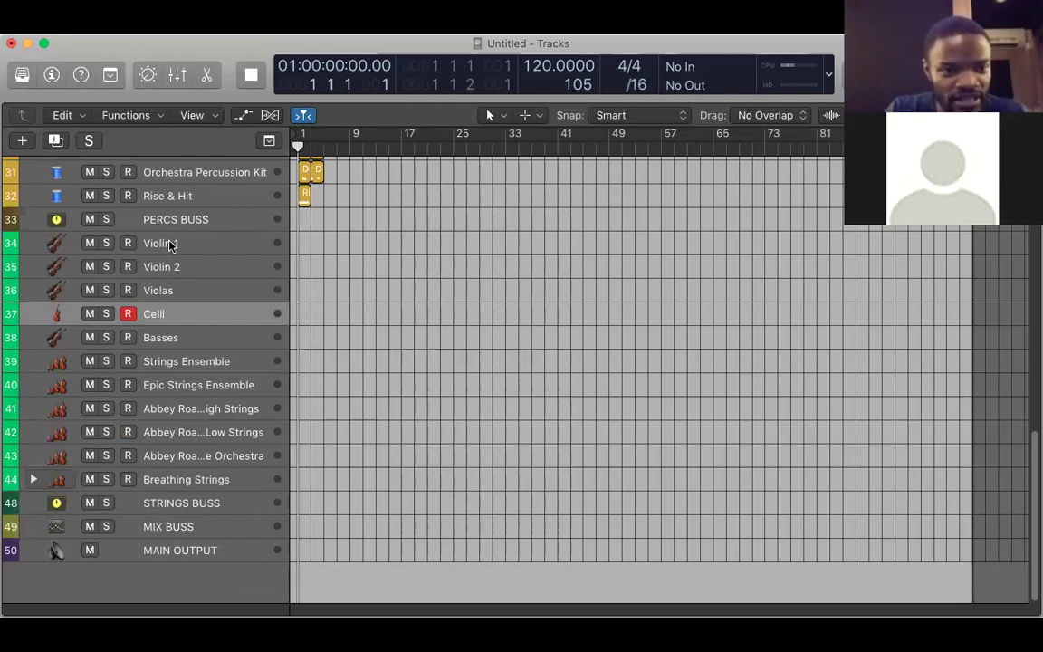
# Select the tracks from Violin 1 through Breathing Strings and look through the whole track list from Piccolo to MAIN OUTPUT.
pyautogui.keyDown('shift'); pyautogui.click(210, 479); pyautogui.keyUp('shift')
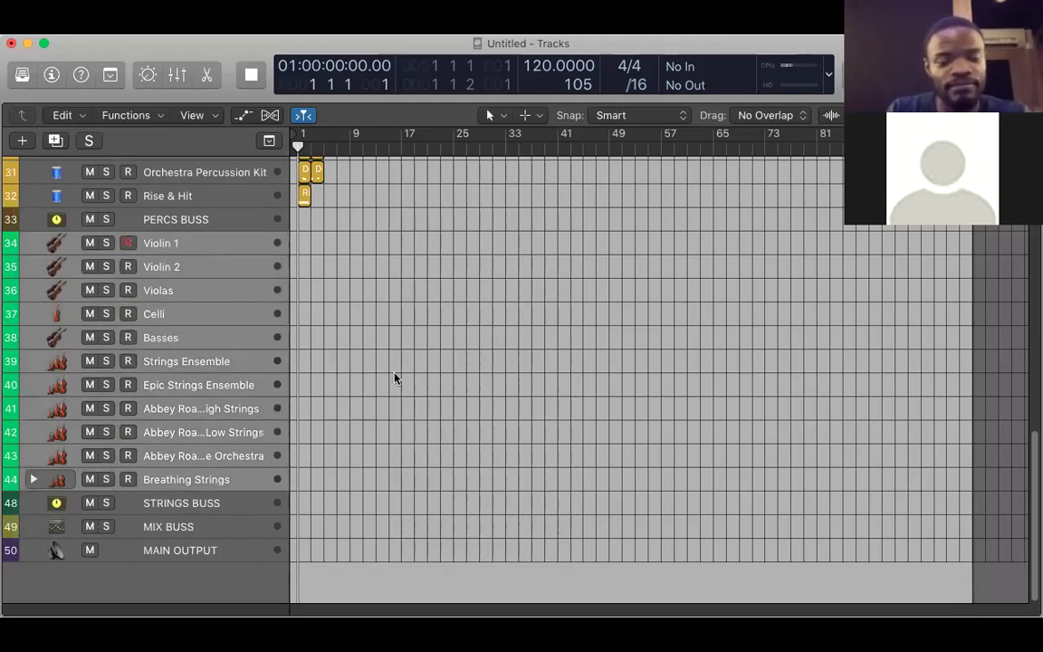
pyautogui.scroll(15, 395, 379)
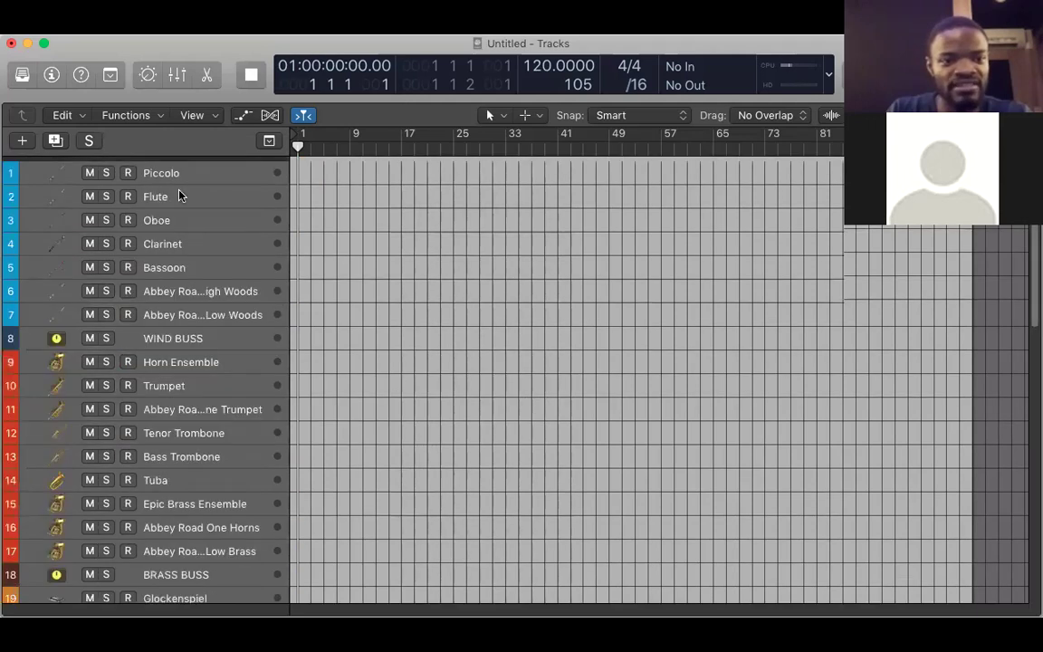
pyautogui.scroll(-3, 321, 356)
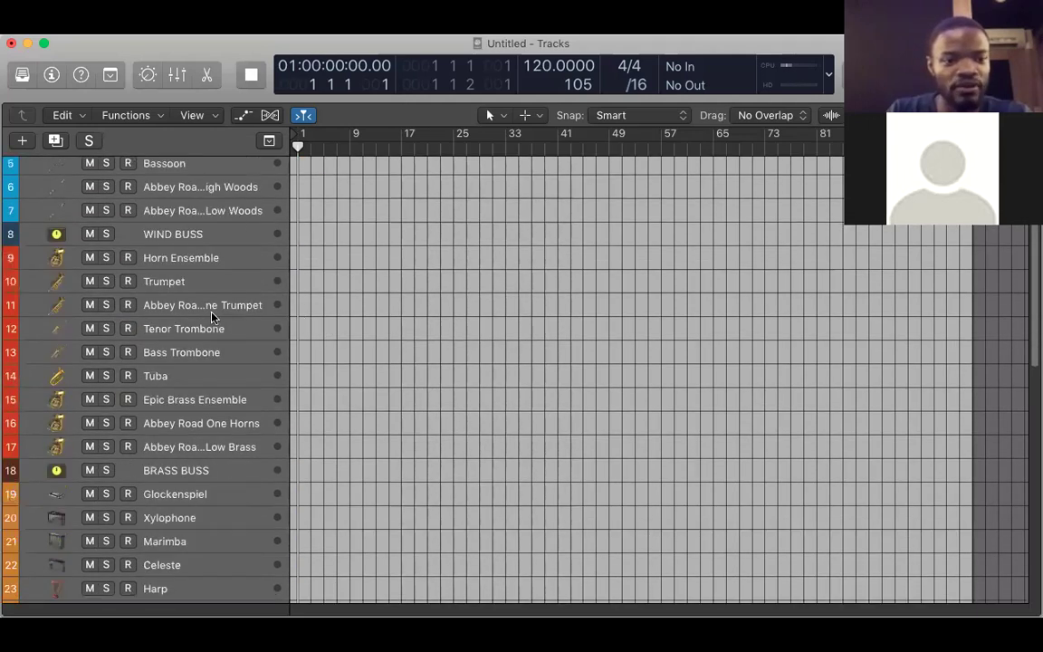
pyautogui.scroll(-3, 329, 351)
pyautogui.scroll(-3, 329, 351)
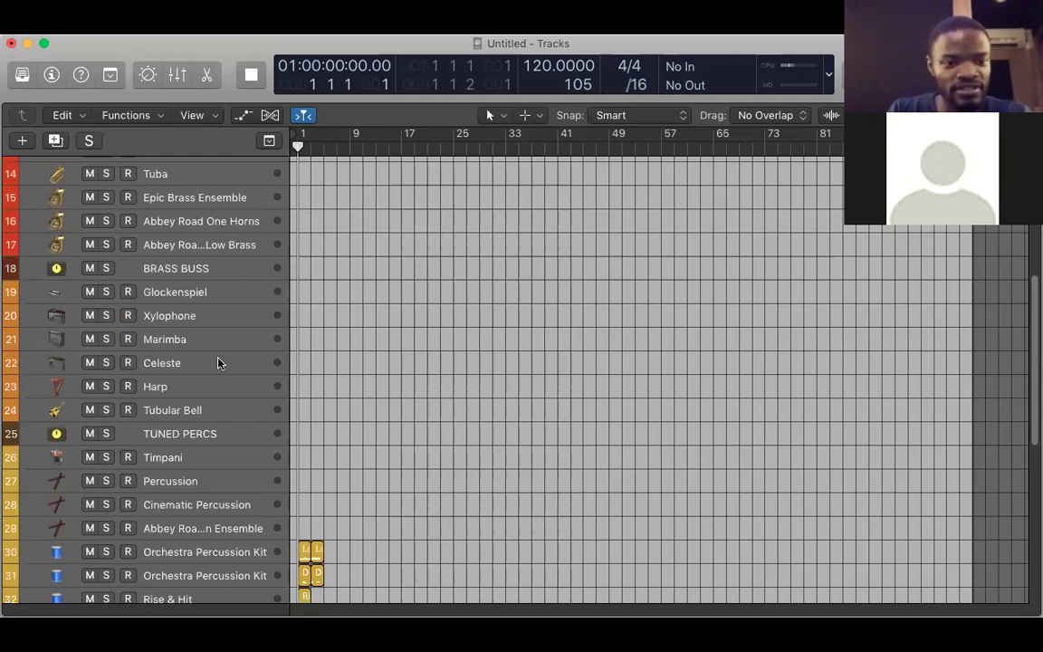
pyautogui.scroll(-2, 218, 362)
pyautogui.scroll(-3, 243, 407)
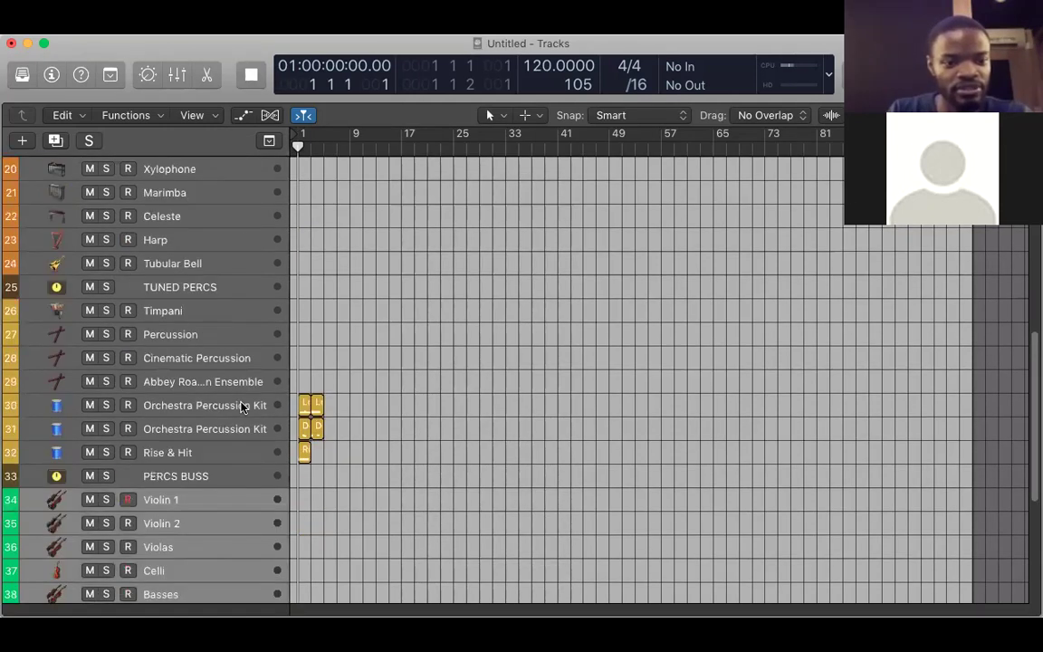
pyautogui.scroll(-4, 243, 406)
pyautogui.scroll(-2, 243, 406)
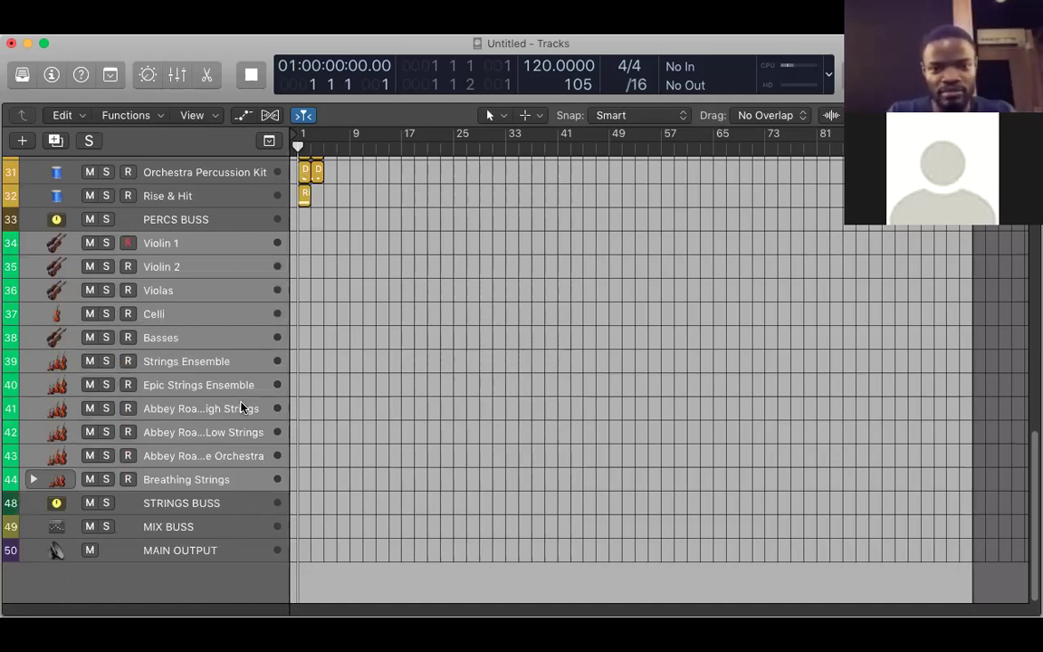
# Show the mixer, examine the string channels' instruments, effects, sends and outputs, and hide the mixer again.
pyautogui.press('x')
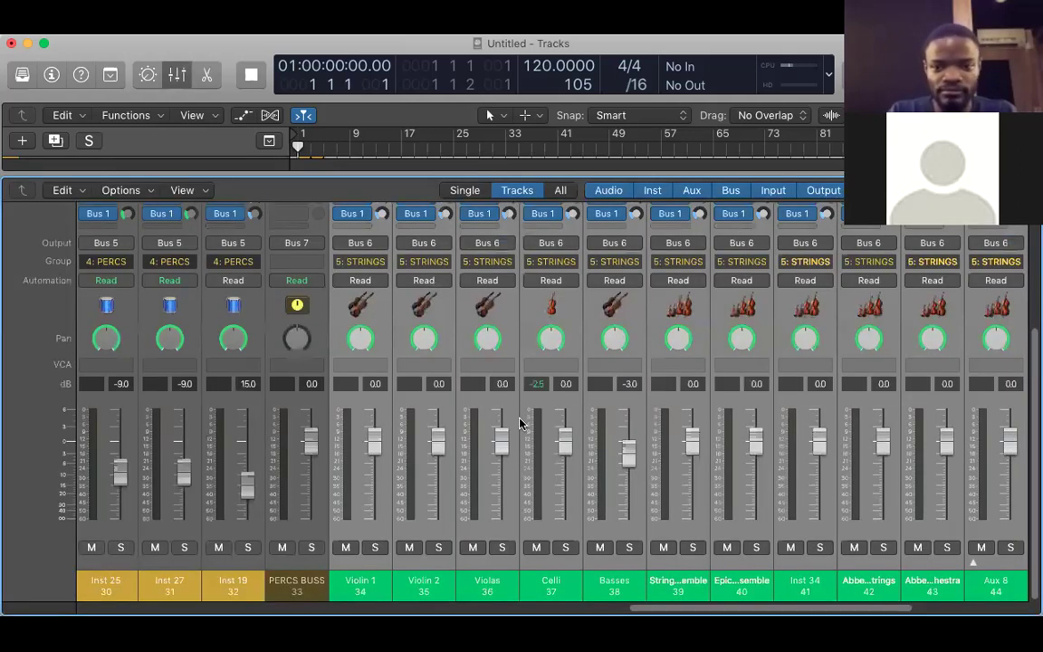
pyautogui.scroll(3, 520, 422)
pyautogui.hscroll(5, 520, 422)
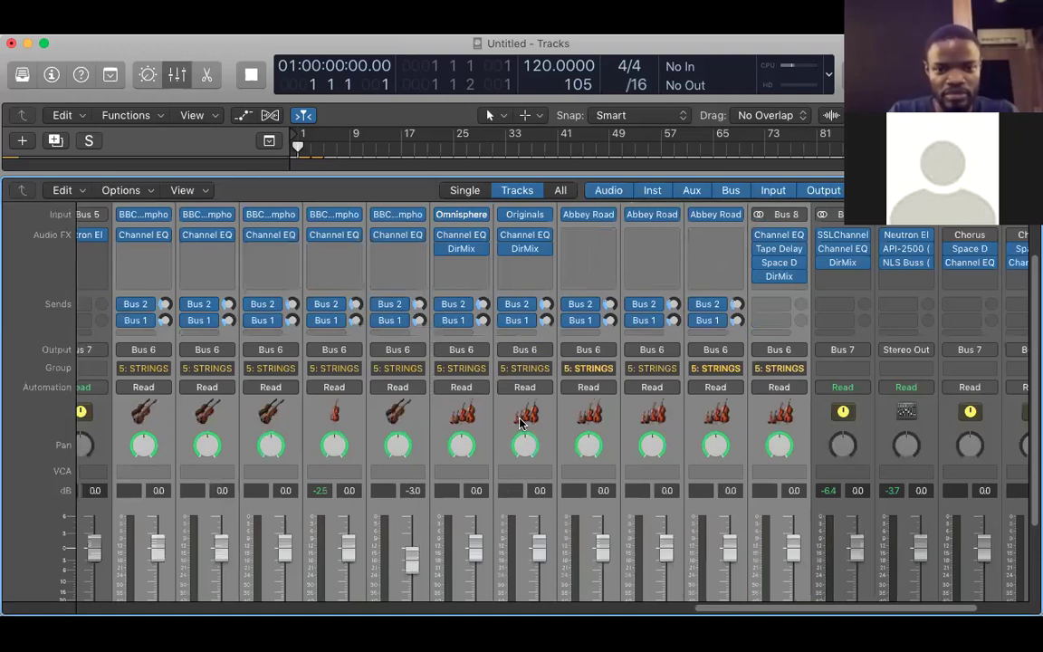
pyautogui.hscroll(-1, 519, 423)
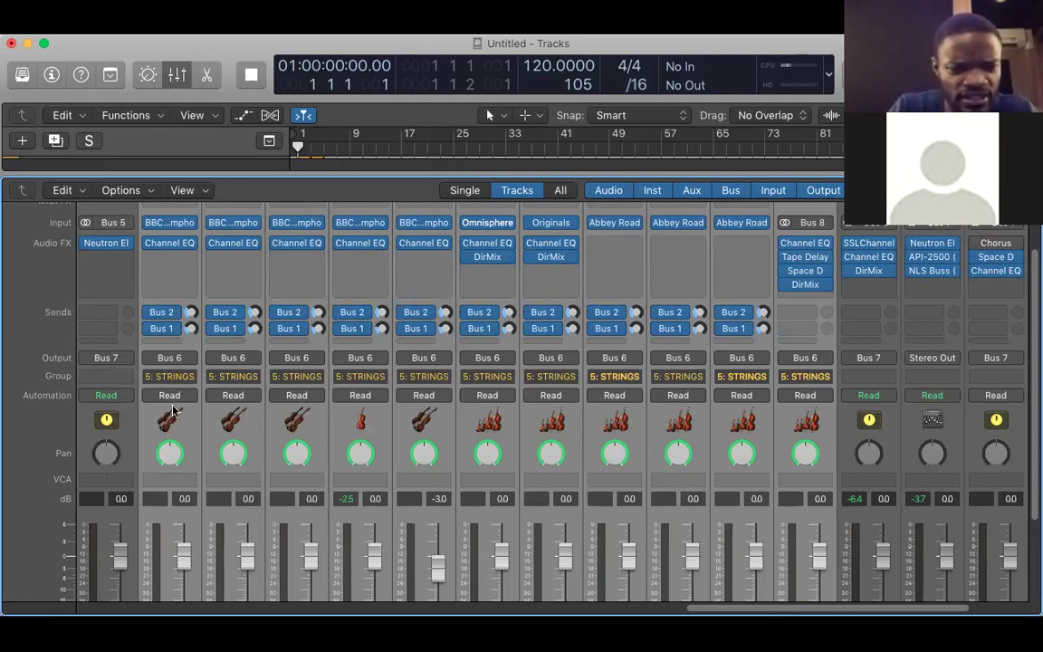
pyautogui.press('x')
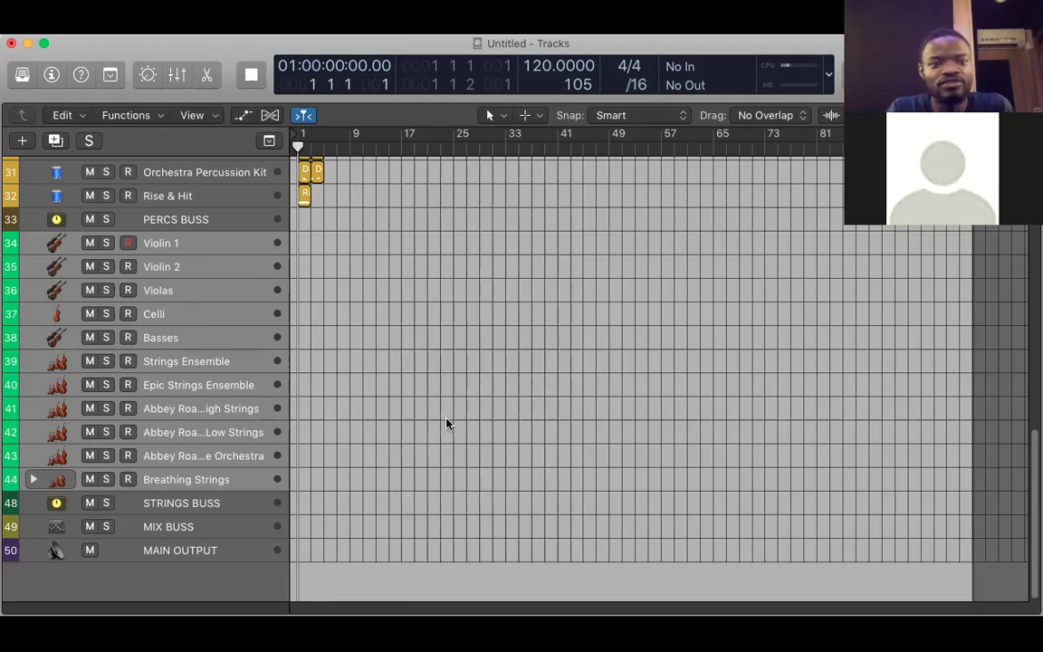
# Go through the string tracks individually: Strings Ensemble, Epic Strings Ensemble, Violin 1, Violin 2, Celli, and Strings Ensemble again.
pyautogui.click(203, 366)
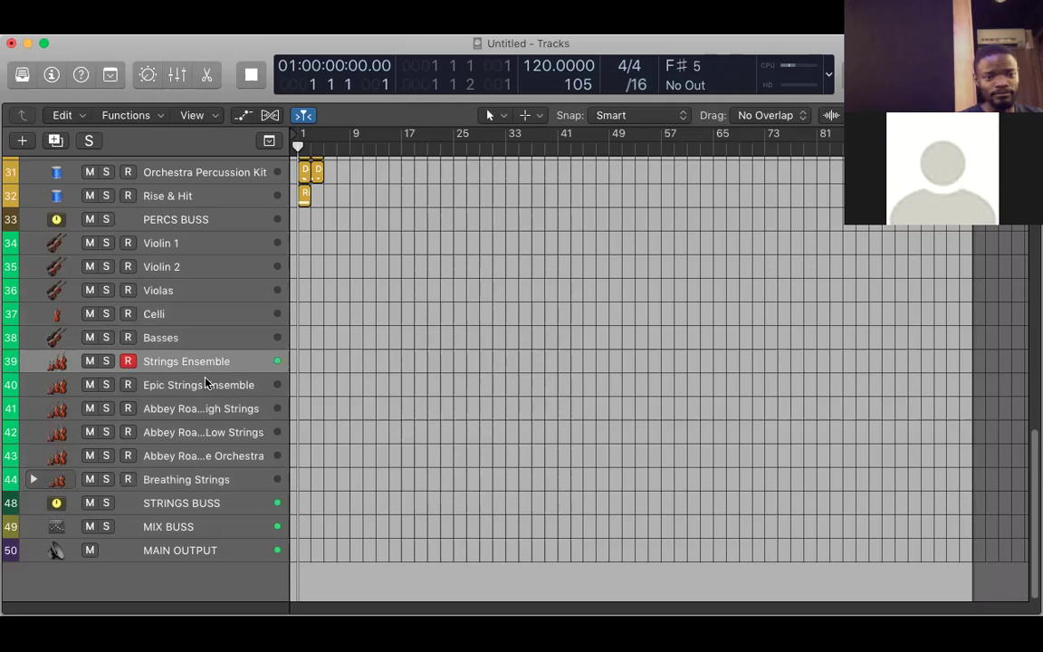
pyautogui.click(206, 383)
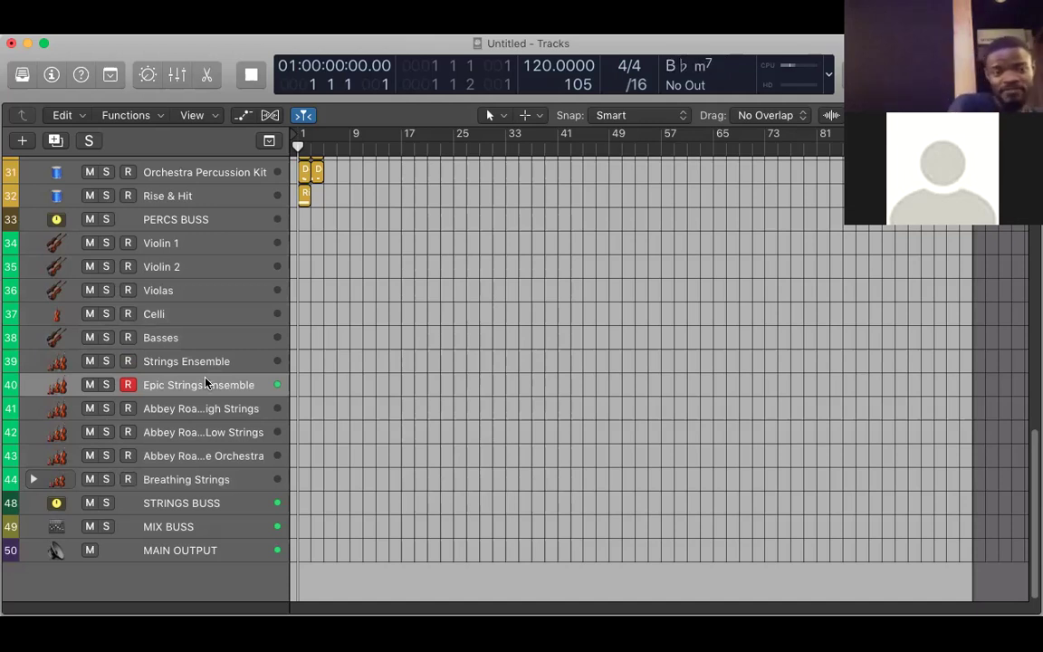
pyautogui.click(231, 243)
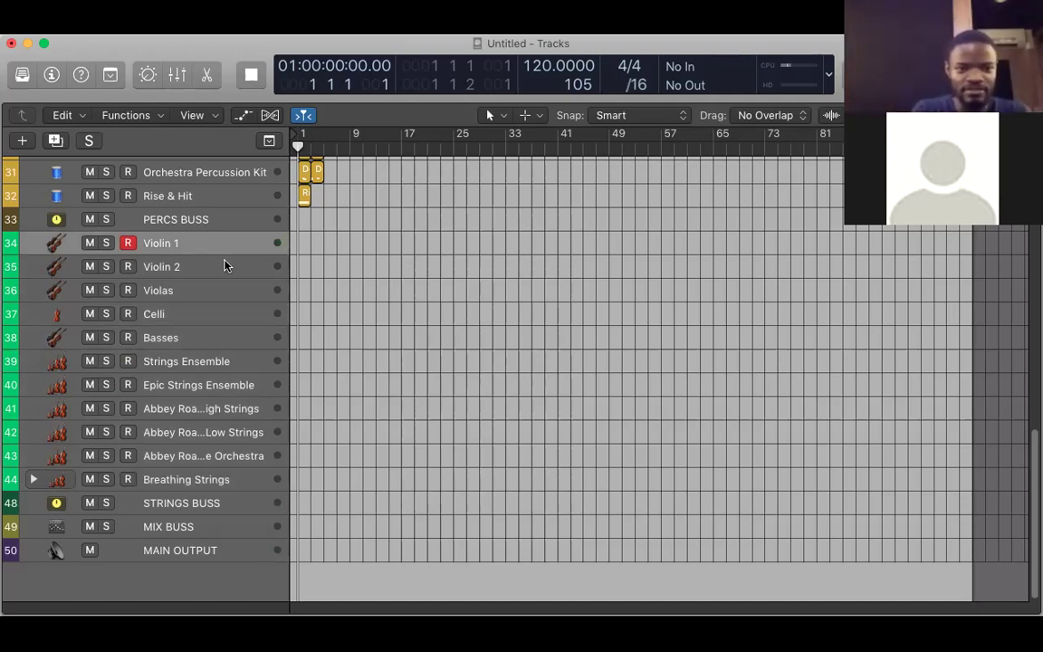
pyautogui.click(224, 264)
pyautogui.click(202, 314)
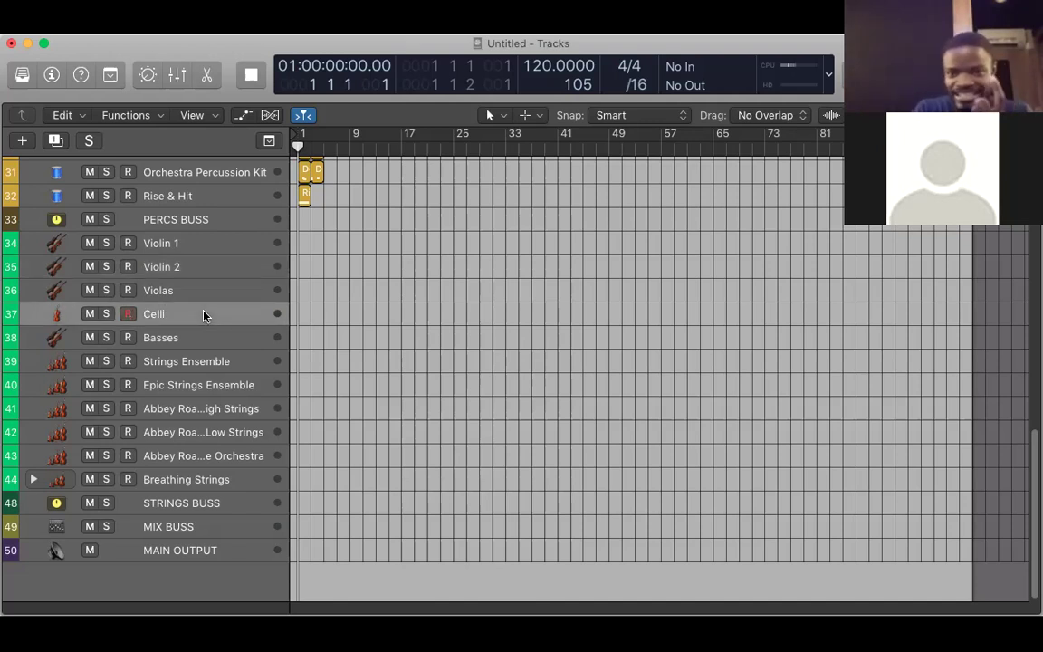
pyautogui.click(217, 363)
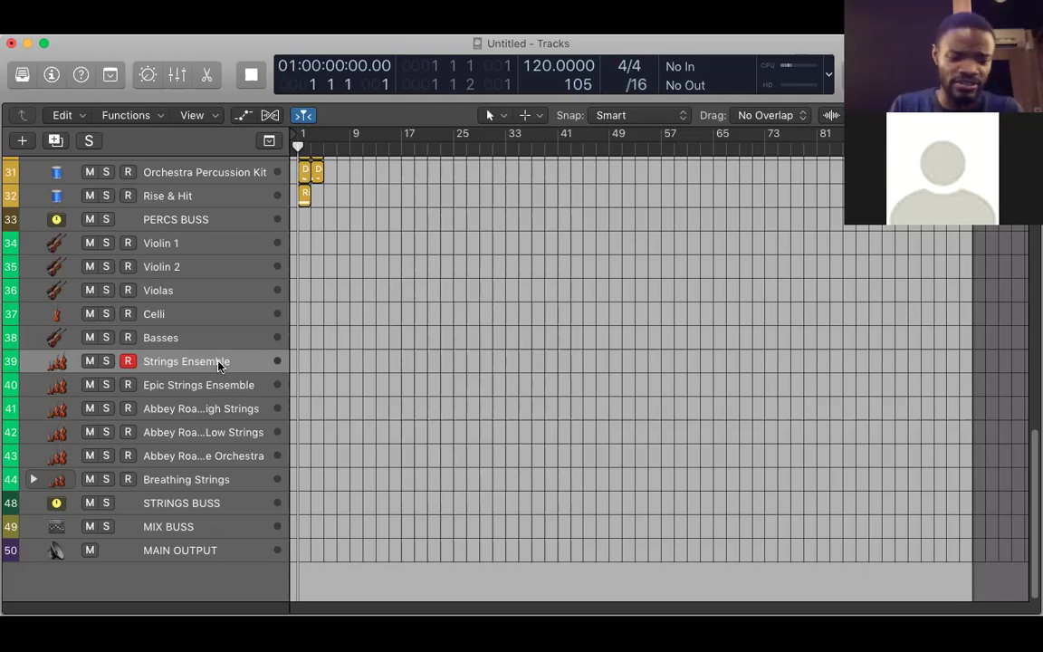
# Select the tracks from Violin 1 through Breathing Strings and display their instrument, effects and send slots in the mixer.
pyautogui.click(182, 245)
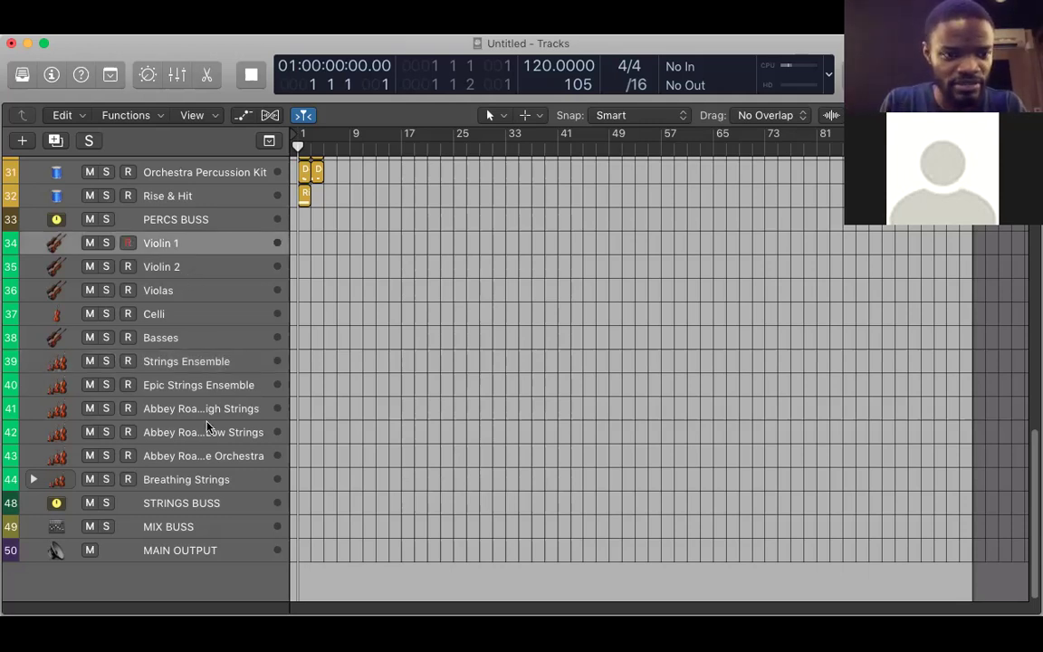
pyautogui.keyDown('shift'); pyautogui.click(212, 478); pyautogui.keyUp('shift')
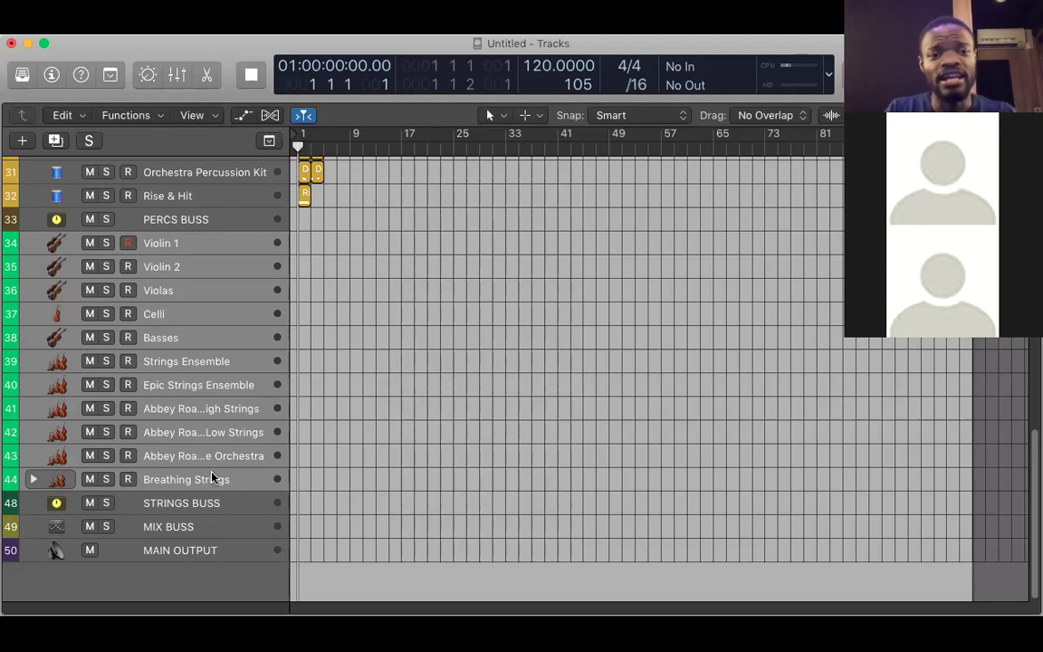
pyautogui.press('x')
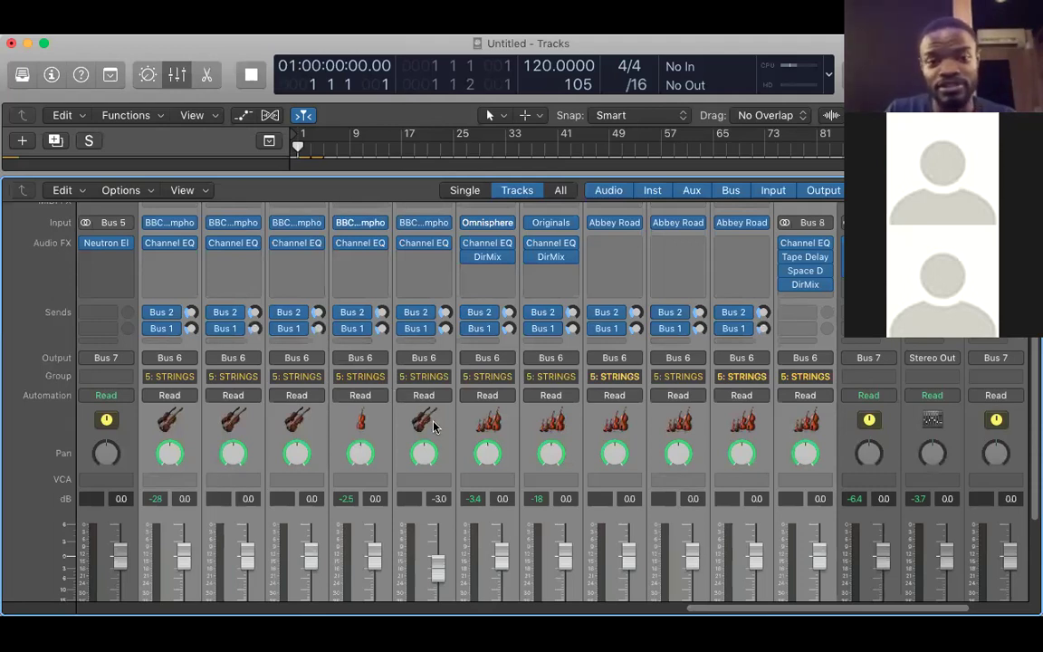
pyautogui.scroll(2, 435, 427)
pyautogui.scroll(1, 435, 427)
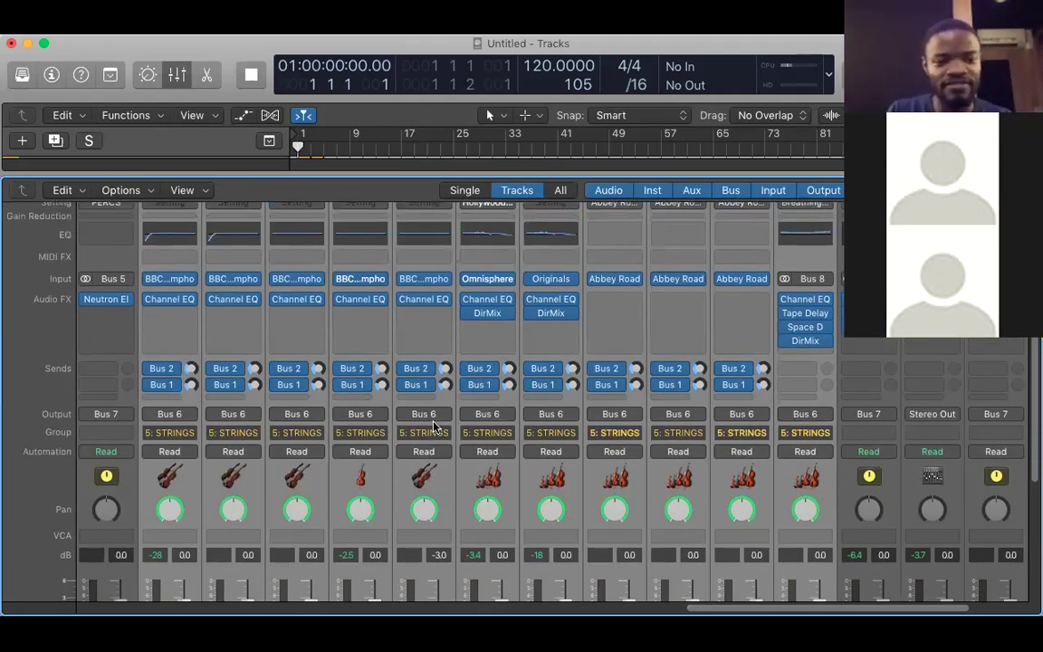
pyautogui.scroll(-2, 435, 427)
pyautogui.scroll(1, 435, 428)
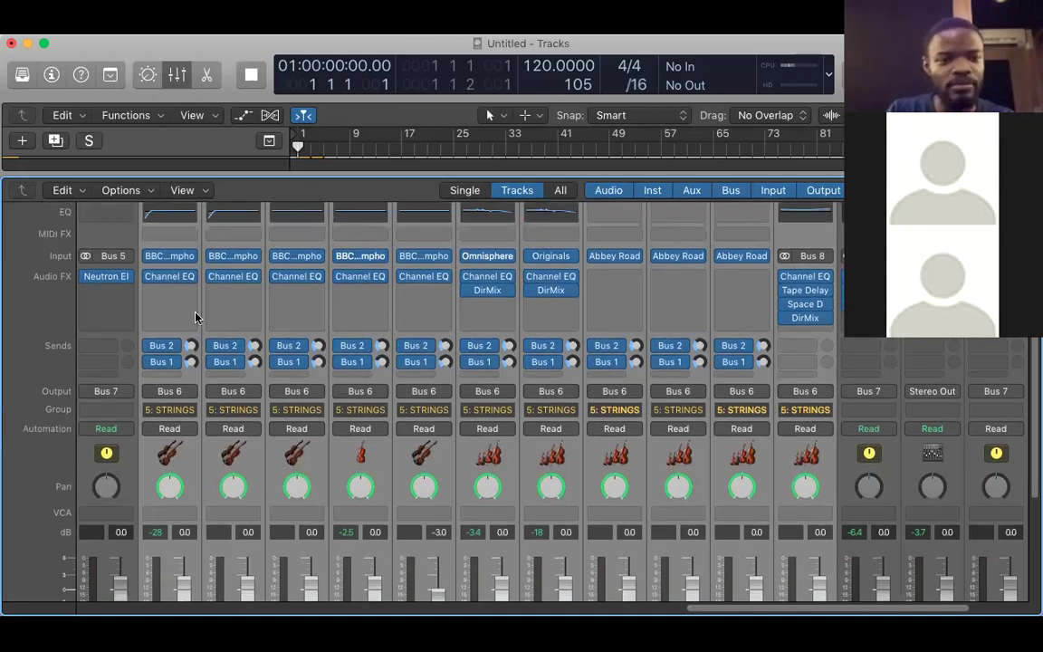
# Open the Violin 1 track's BBC Symphony Orchestra instrument, view the Violins 1 section in the seating layout, and close it.
pyautogui.click(172, 258)
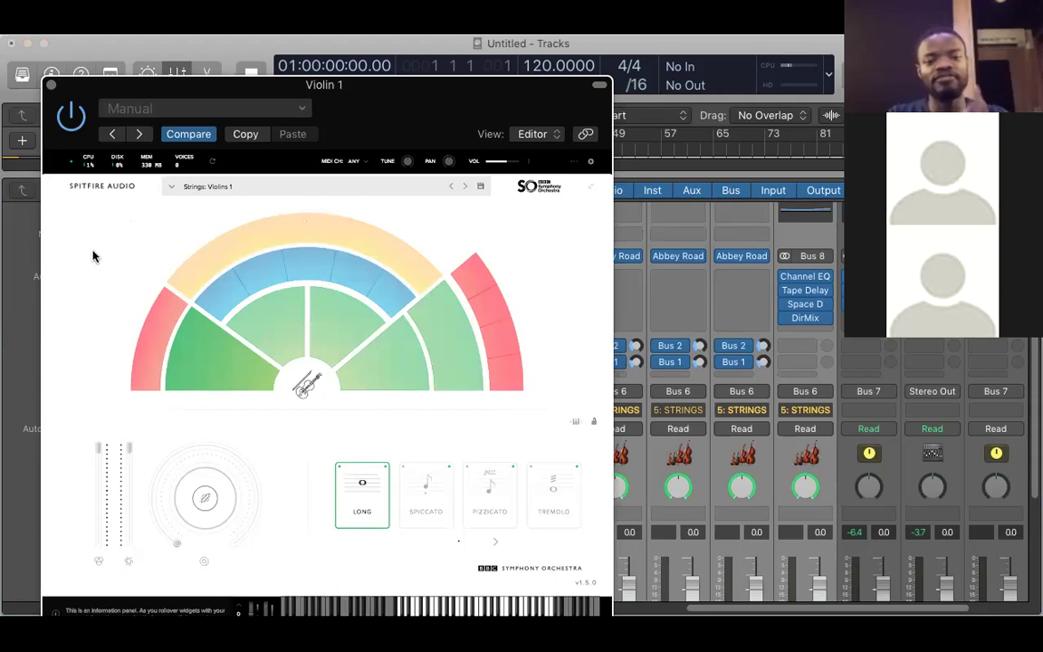
pyautogui.moveTo(212, 346)
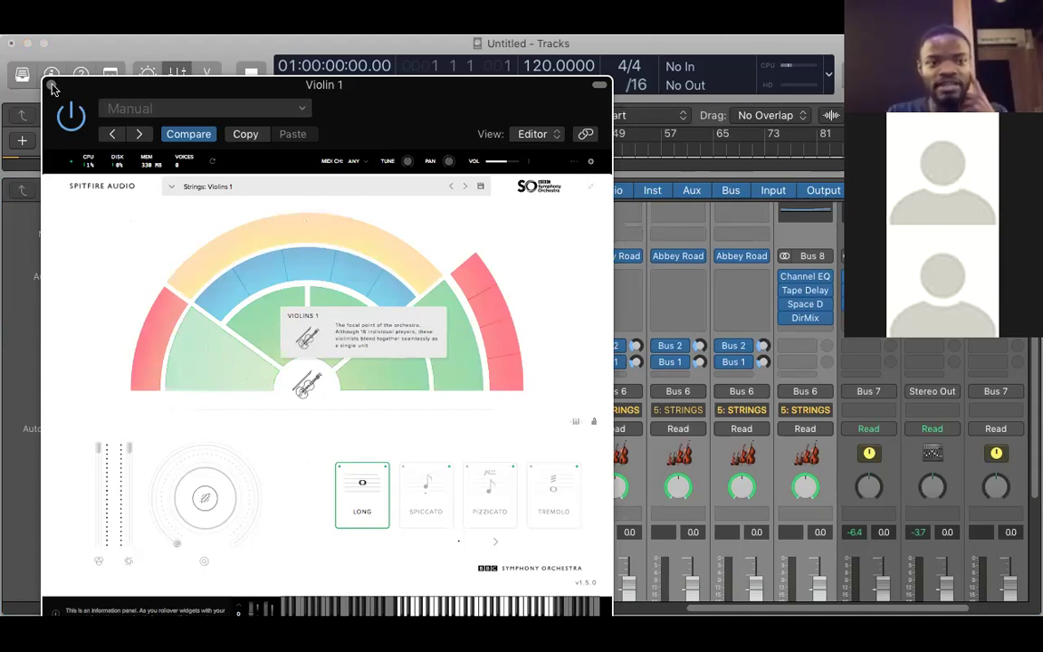
pyautogui.press('super+w')
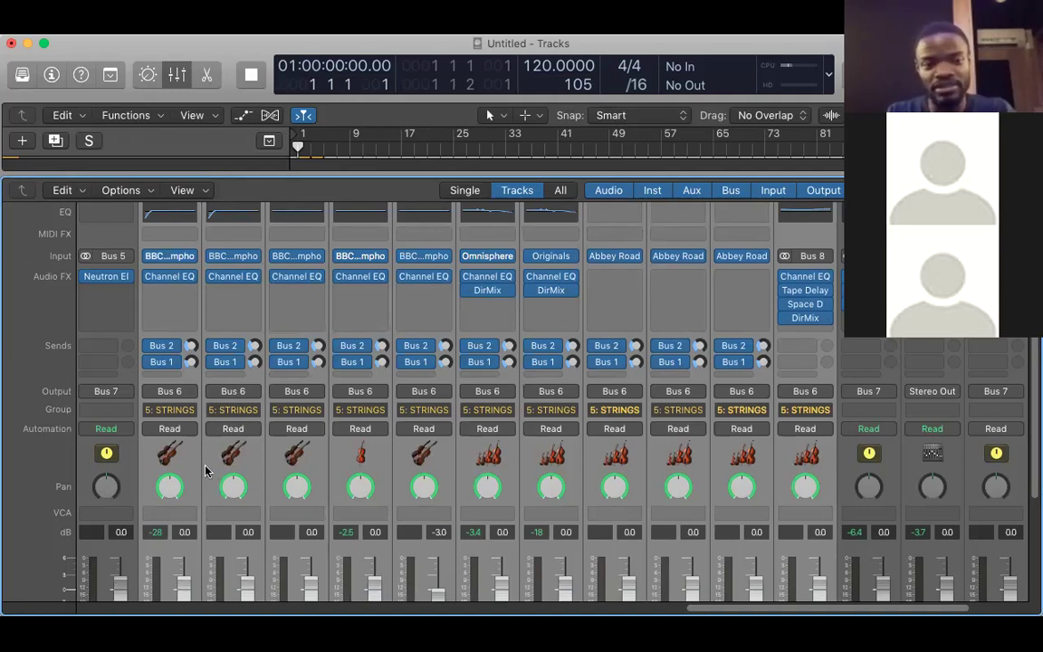
# Pan the PERCS BUSS channel to -40.
pyautogui.hscroll(-2, 205, 470)
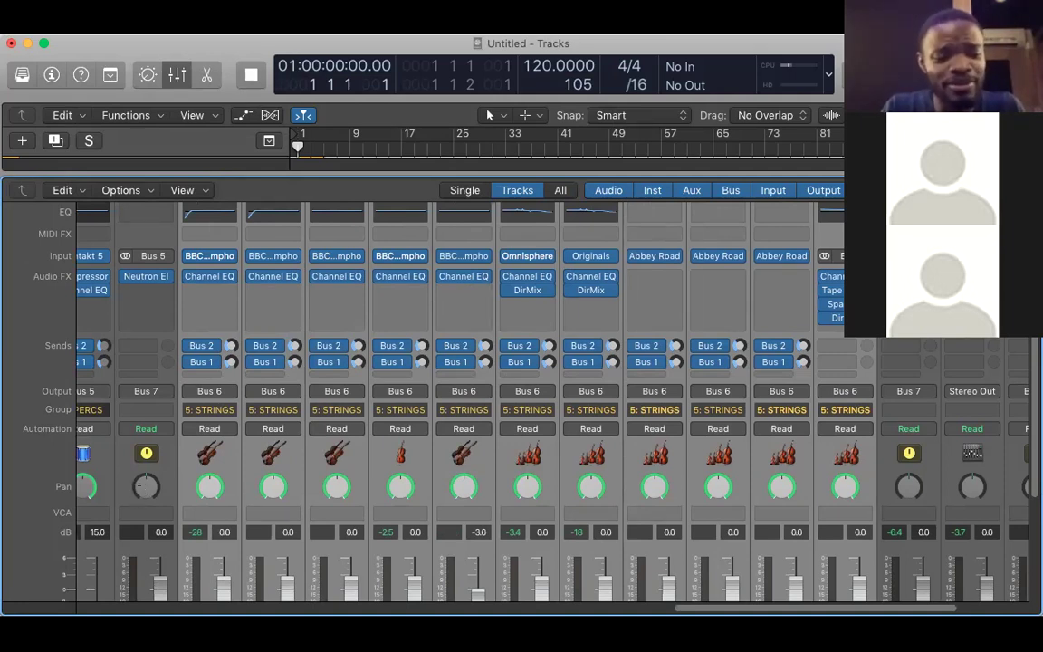
pyautogui.moveTo(146, 487); pyautogui.dragTo(145, 507)
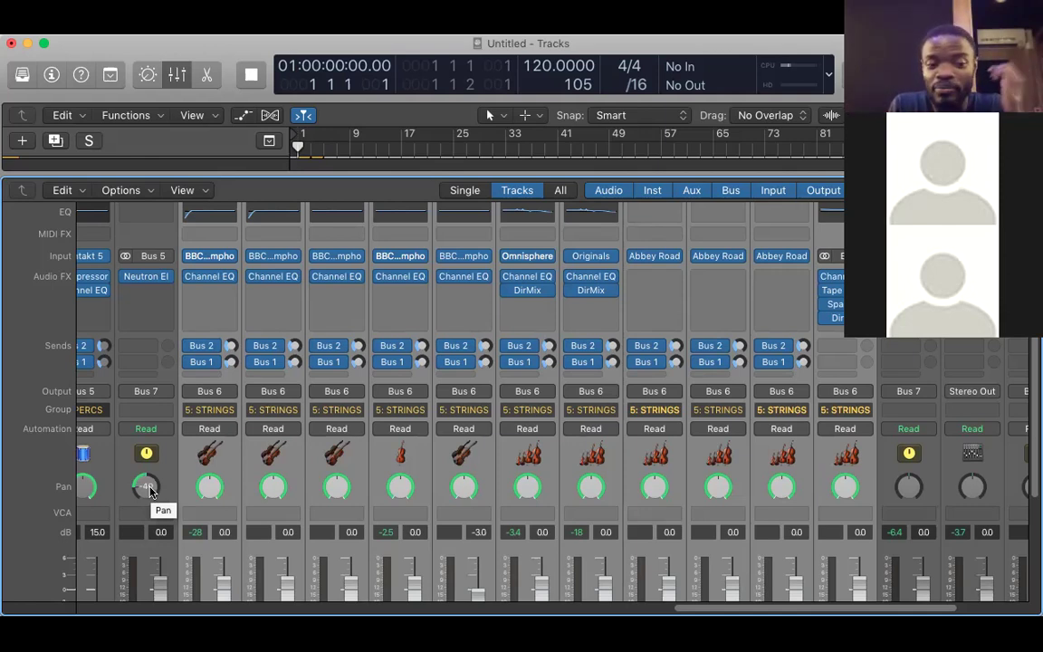
# Reopen the Violin 1 instrument, compare the seating of Violins 1 and Violins 2 in the orchestra layout, and close it.
pyautogui.moveTo(208, 259)
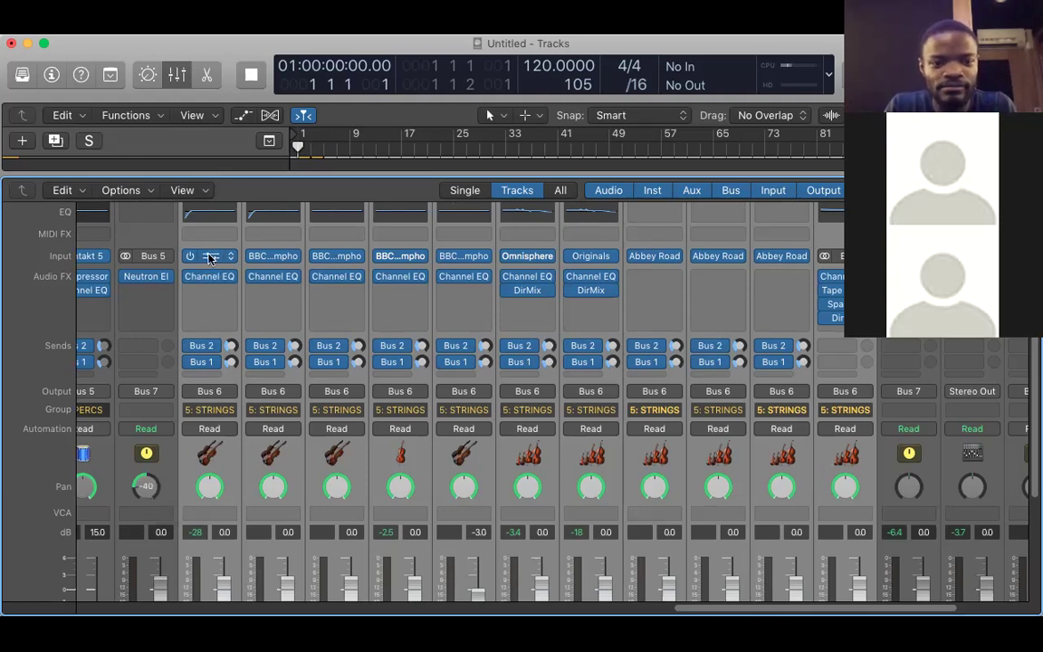
pyautogui.click(209, 257)
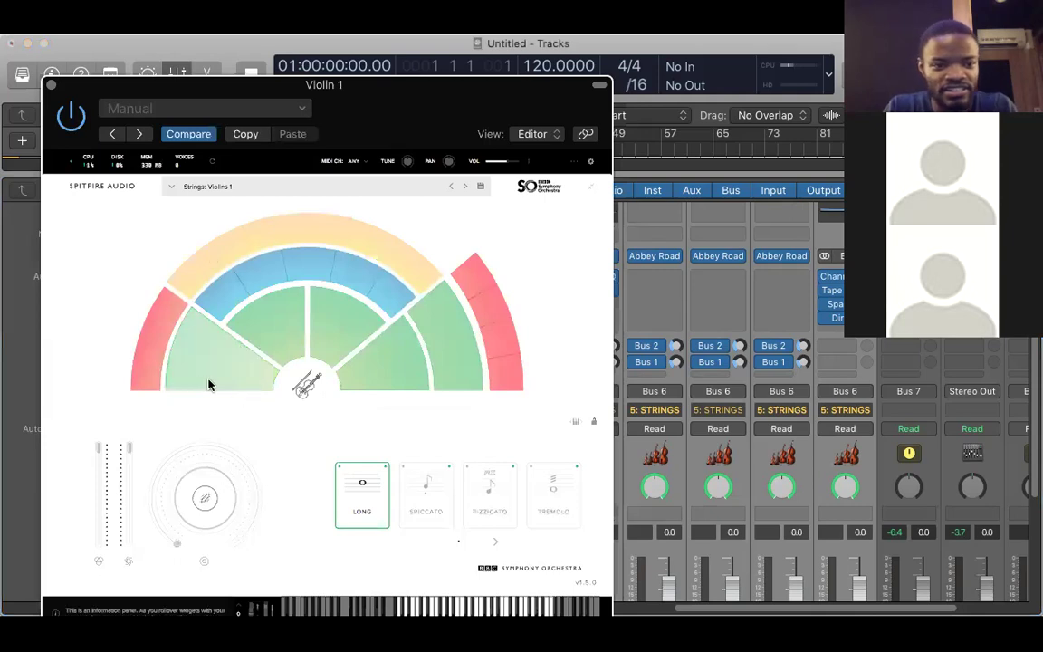
pyautogui.moveTo(216, 388)
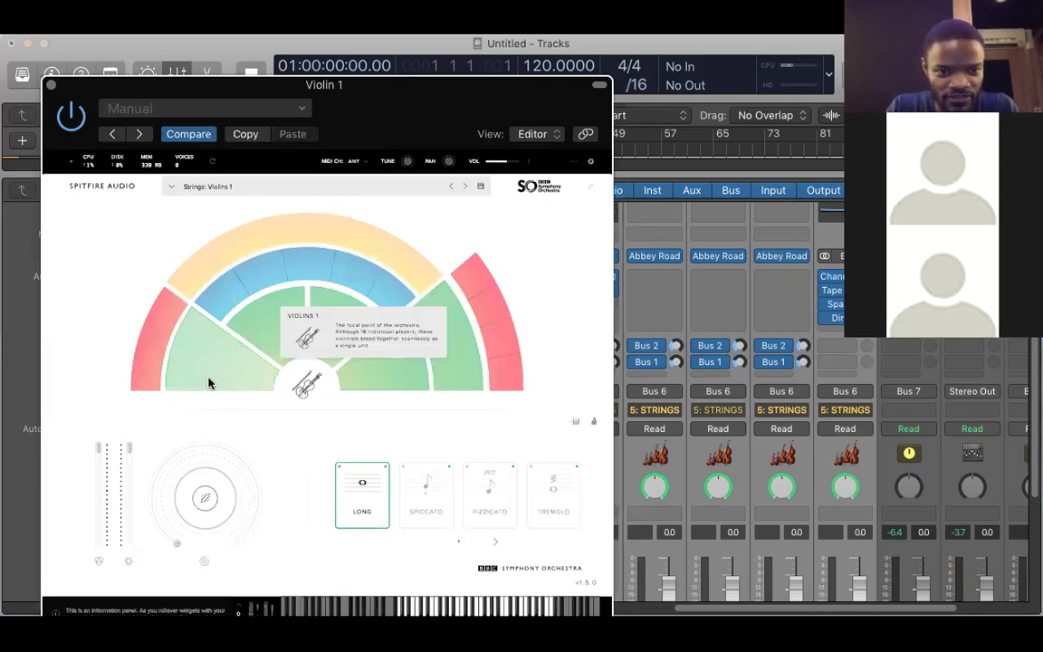
pyautogui.moveTo(268, 324)
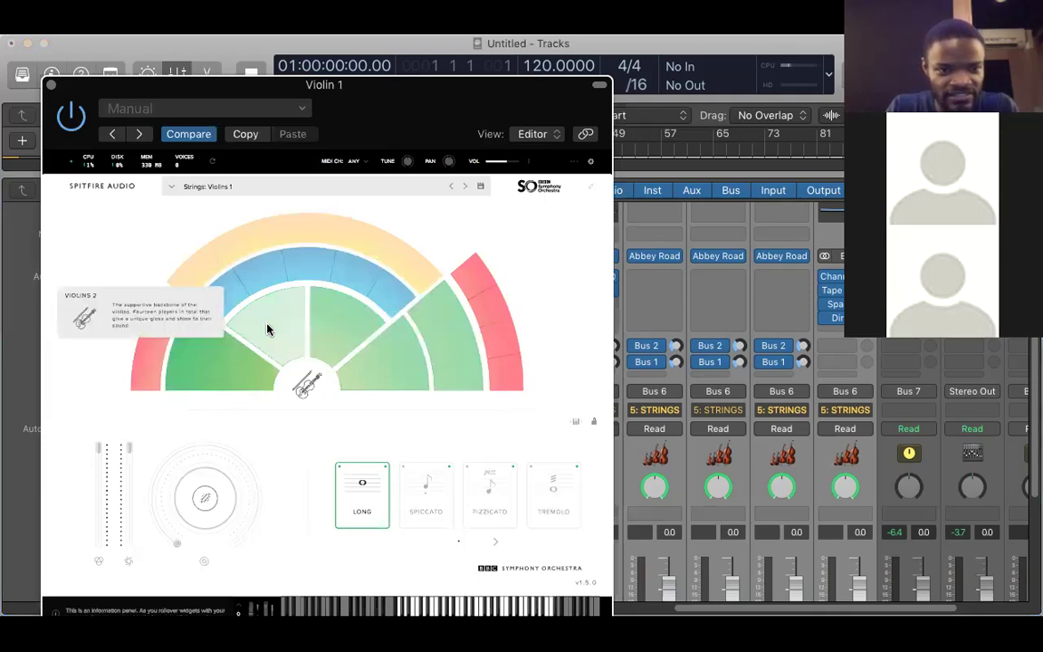
pyautogui.moveTo(217, 366)
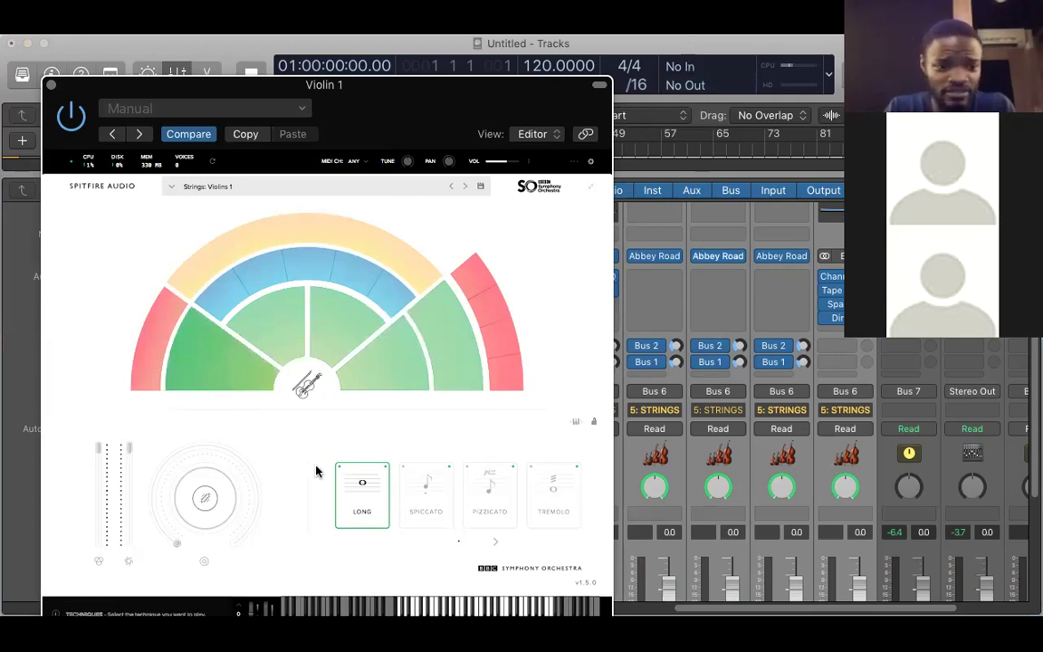
pyautogui.press('super+w')
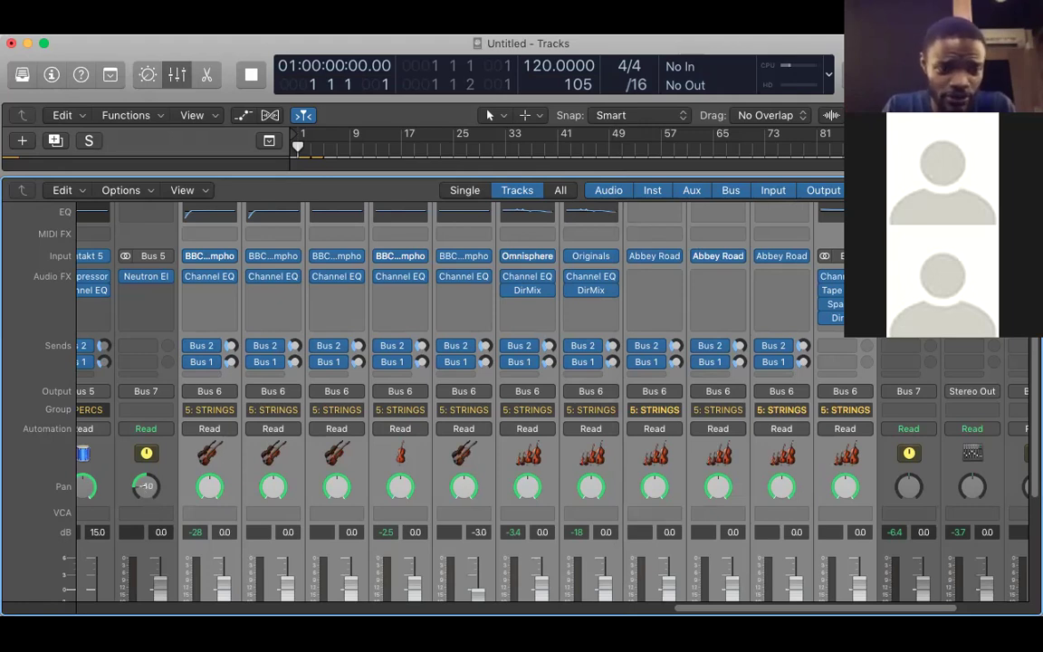
# Check the Violins 2 seating in the Violin 1 instrument and set the PERCS BUSS channel's pan to -15.
pyautogui.moveTo(146, 487); pyautogui.dragTo(146, 480)
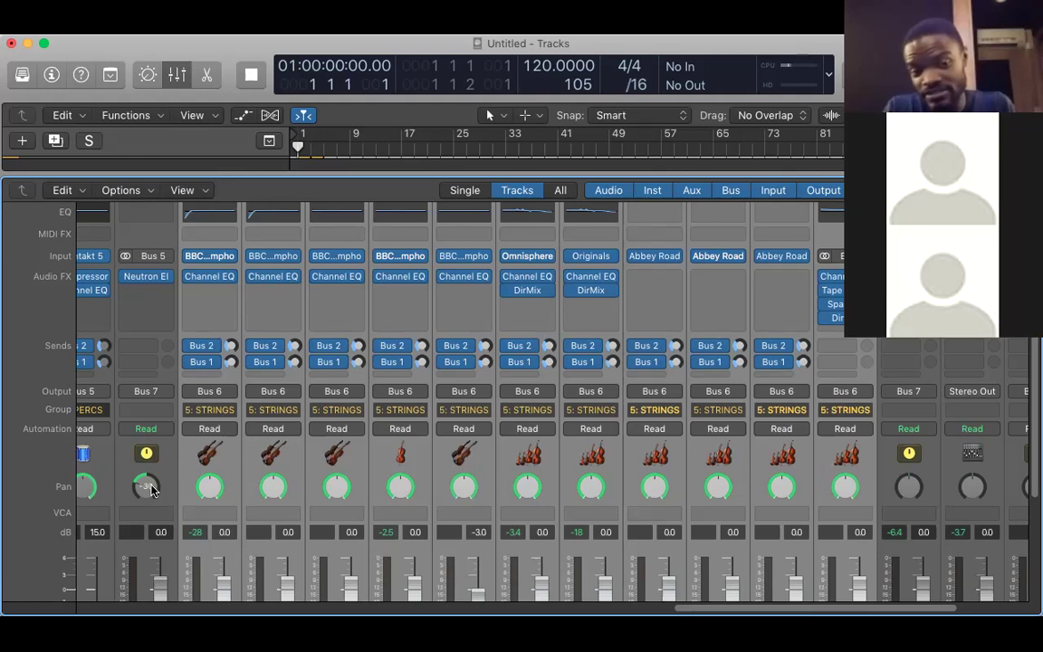
pyautogui.click(211, 258)
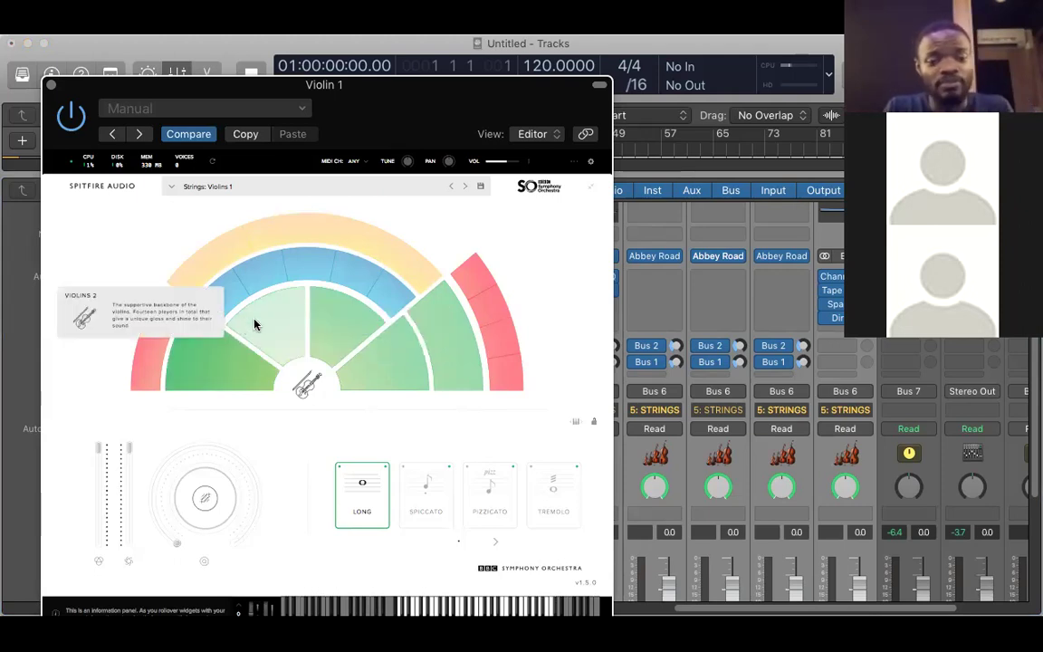
pyautogui.click(50, 85)
pyautogui.moveTo(147, 490)
pyautogui.mouseDown()
pyautogui.moveTo(147, 501)
pyautogui.moveTo(148, 467)
pyautogui.mouseUp()
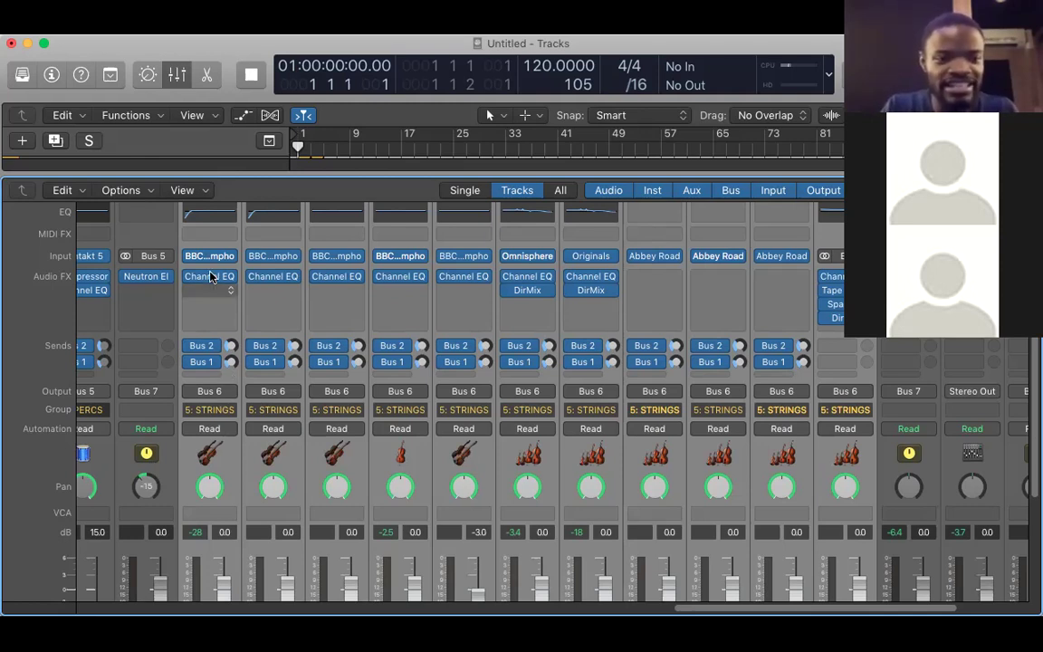
pyautogui.moveTo(209, 262)
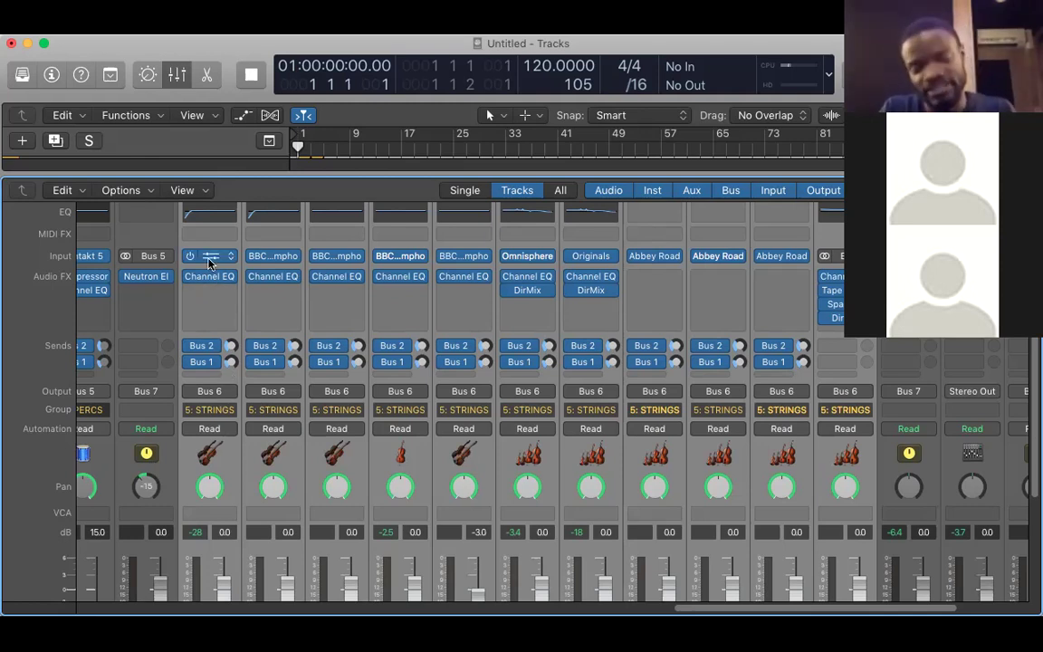
# Review the string seating in the Violin 1 instrument, close it, and pan the PERCS BUSS channel to +15.
pyautogui.click(210, 258)
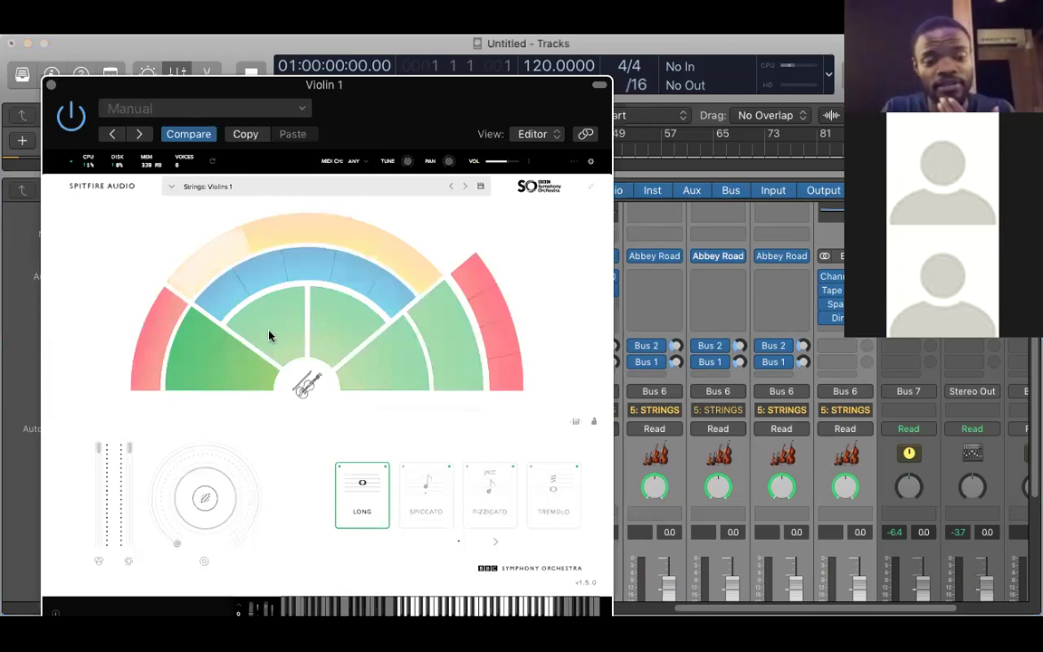
pyautogui.moveTo(332, 320)
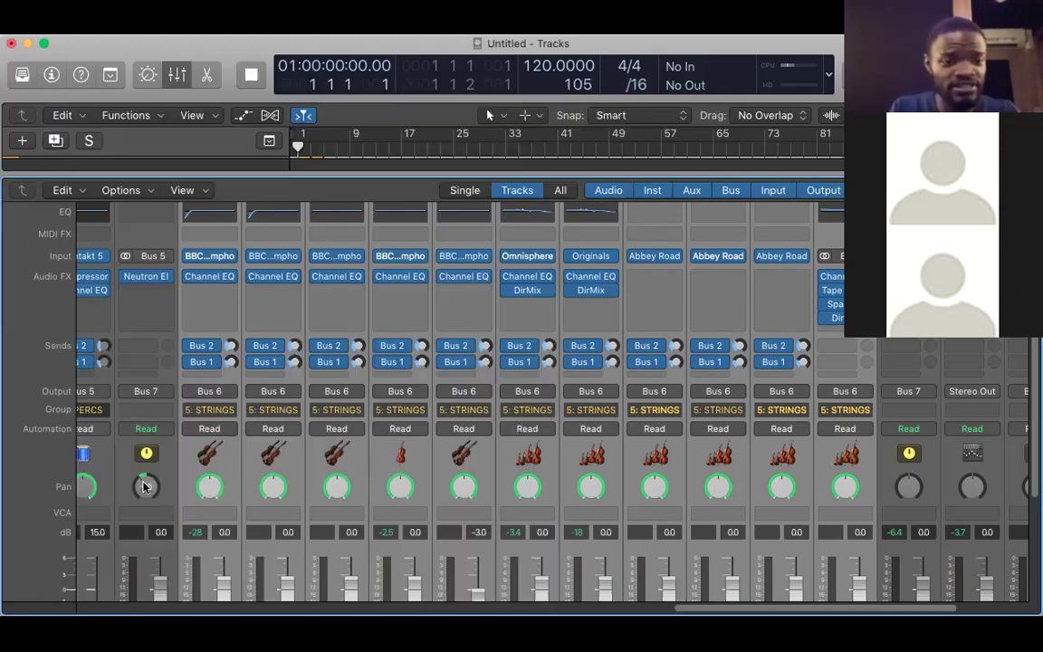
pyautogui.press('super+w')
pyautogui.moveTo(135, 424); pyautogui.dragTo(138, 428)
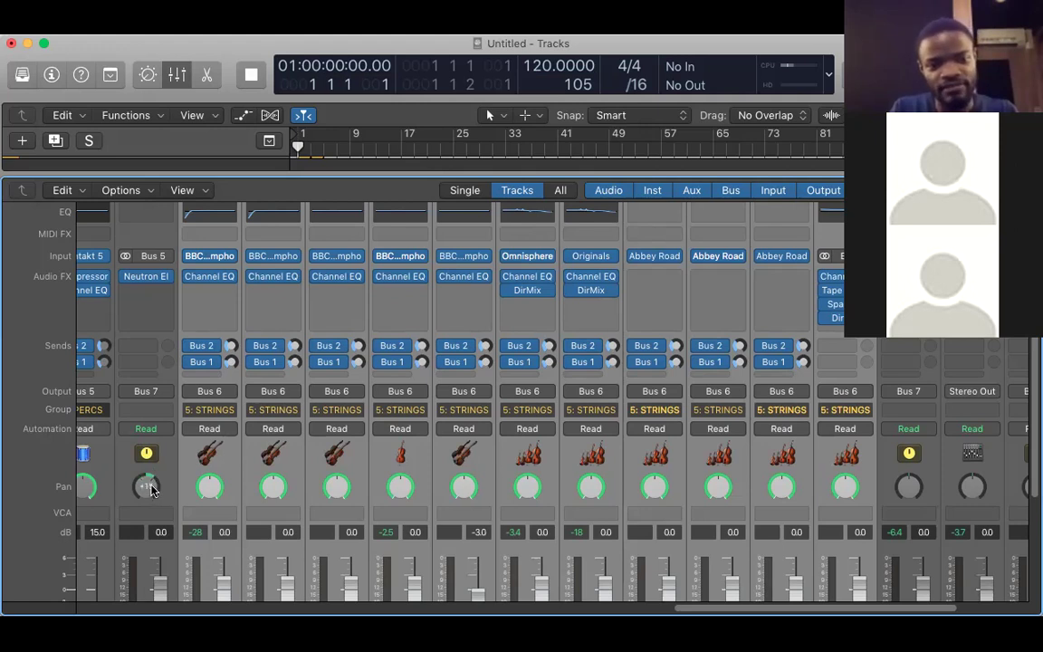
# Check the Celli section's seating in the Violin 1 instrument, close it, and pan the PERCS BUSS channel to +30.
pyautogui.click(210, 256)
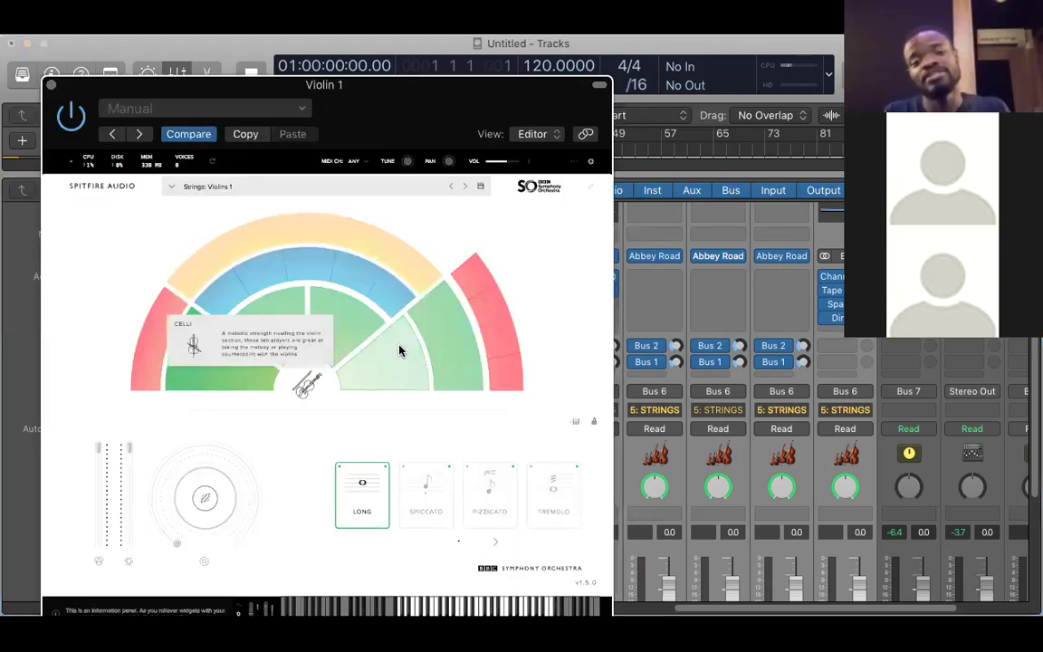
pyautogui.click(51, 86)
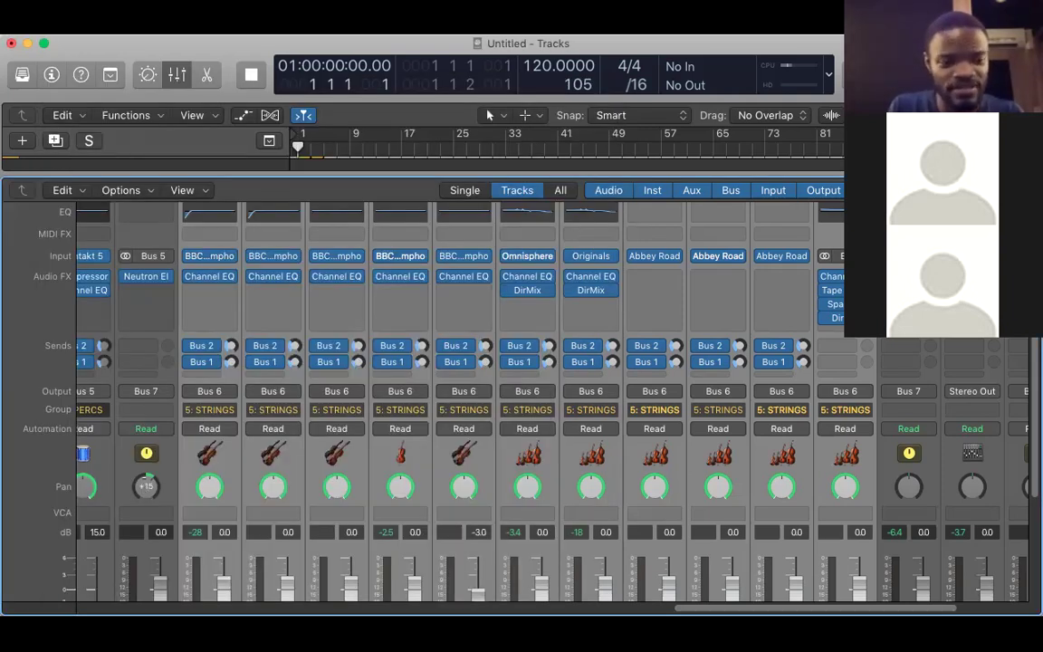
pyautogui.moveTo(147, 486); pyautogui.dragTo(146, 479)
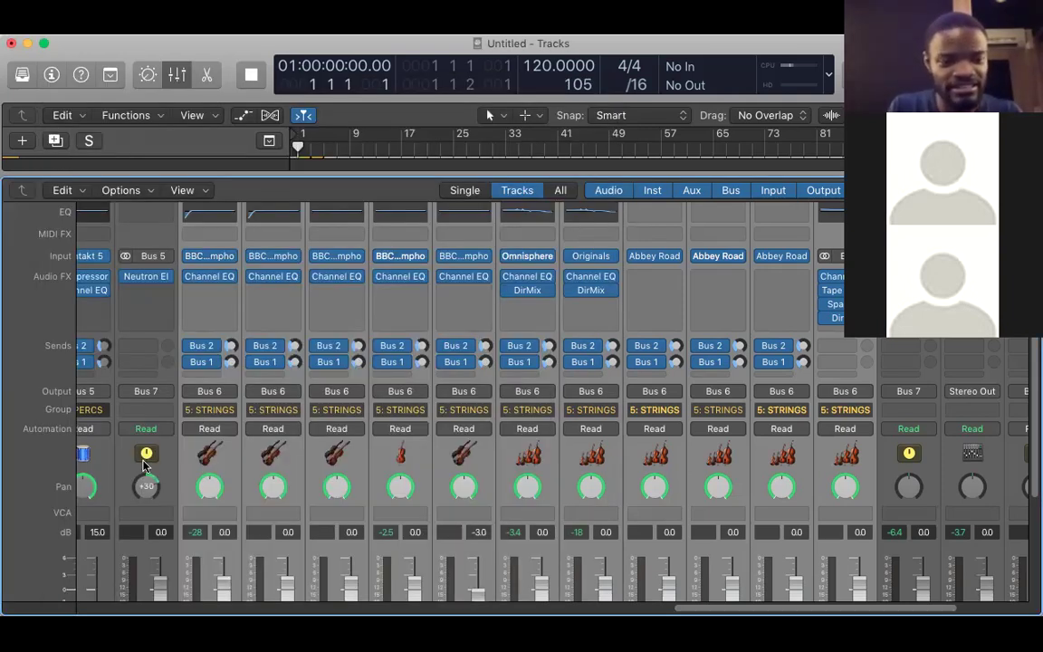
# Reset the PERCS BUSS channel's pan to the centre.
pyautogui.doubleClick(149, 489)
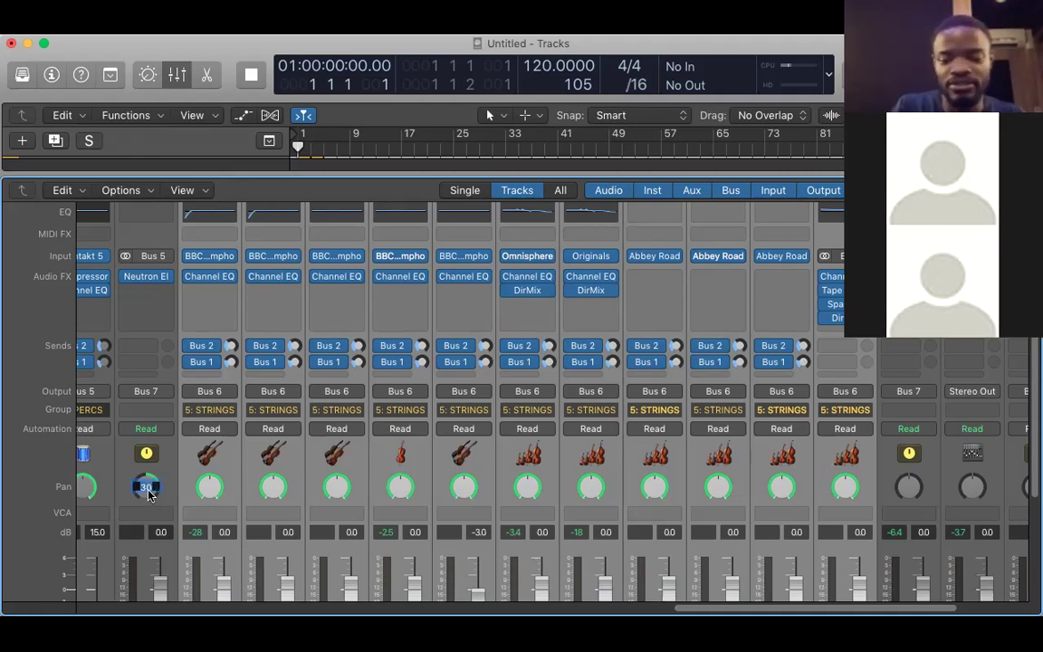
pyautogui.write('30')
pyautogui.press('Return')
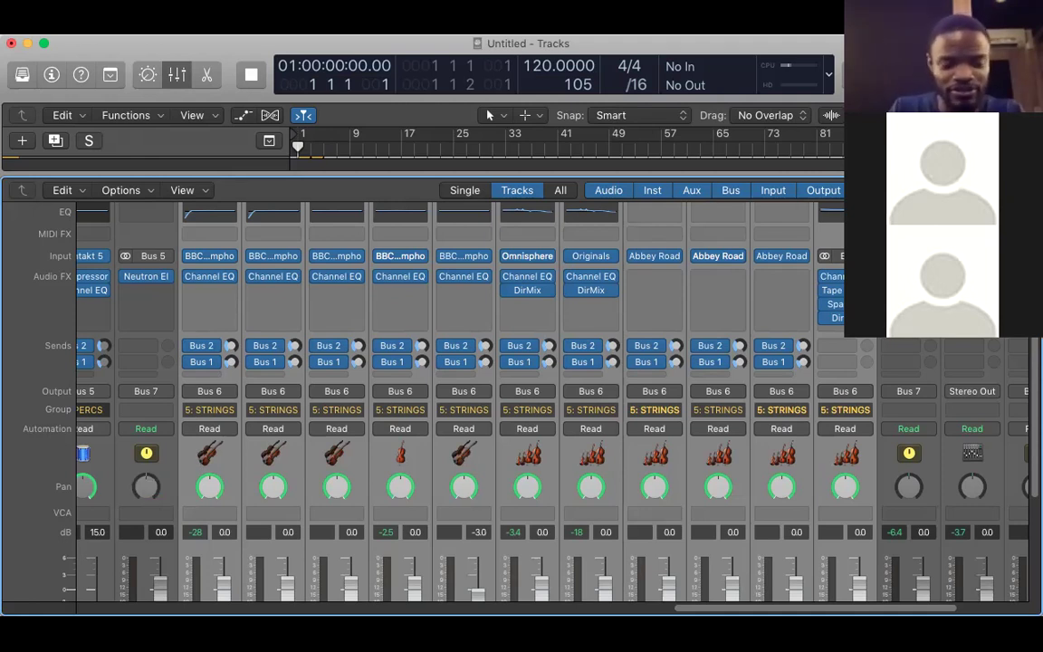
# View the full orchestra seating layout in the Violin 1 instrument once more and close it.
pyautogui.click(210, 259)
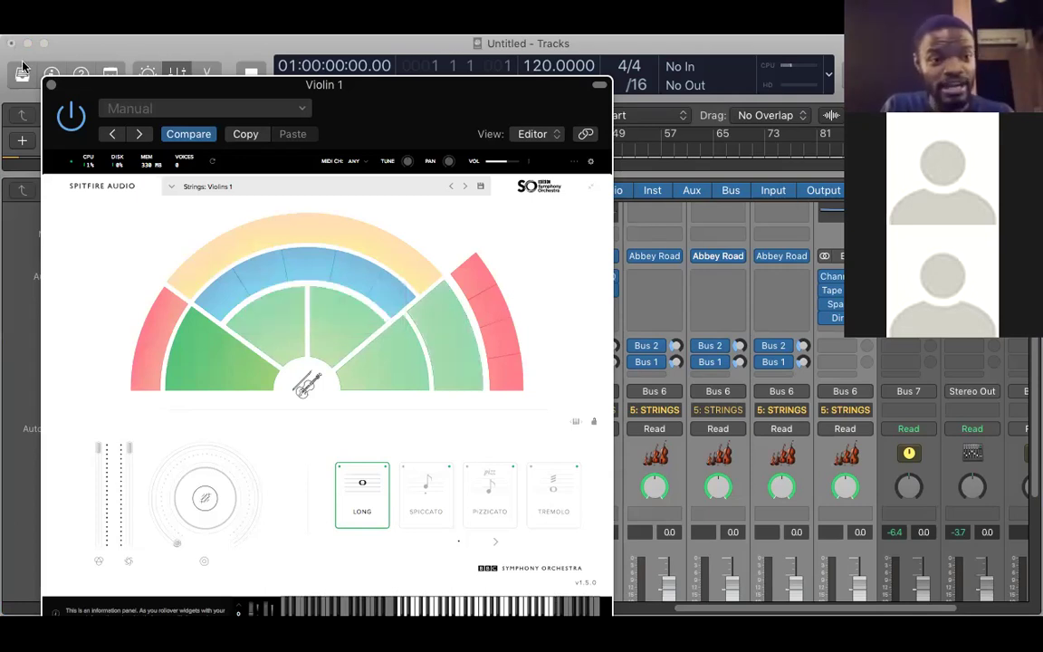
pyautogui.click(51, 86)
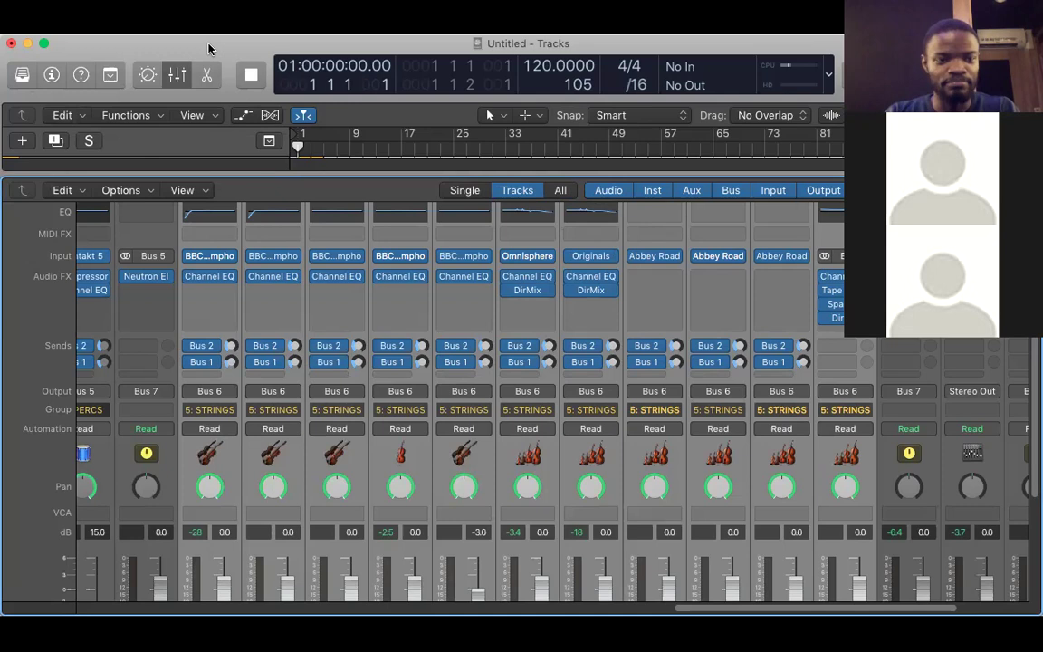
# Hide the mixer, look over the template's whole track list, and select the Violin 1 track.
pyautogui.press('x')
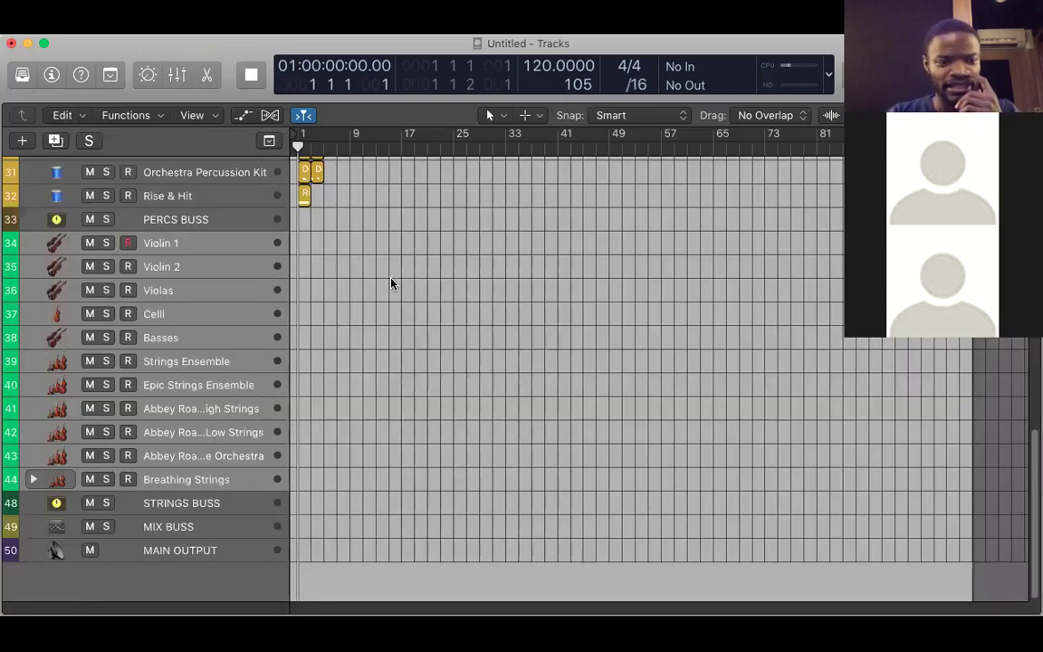
pyautogui.scroll(10, 392, 283)
pyautogui.scroll(1, 391, 284)
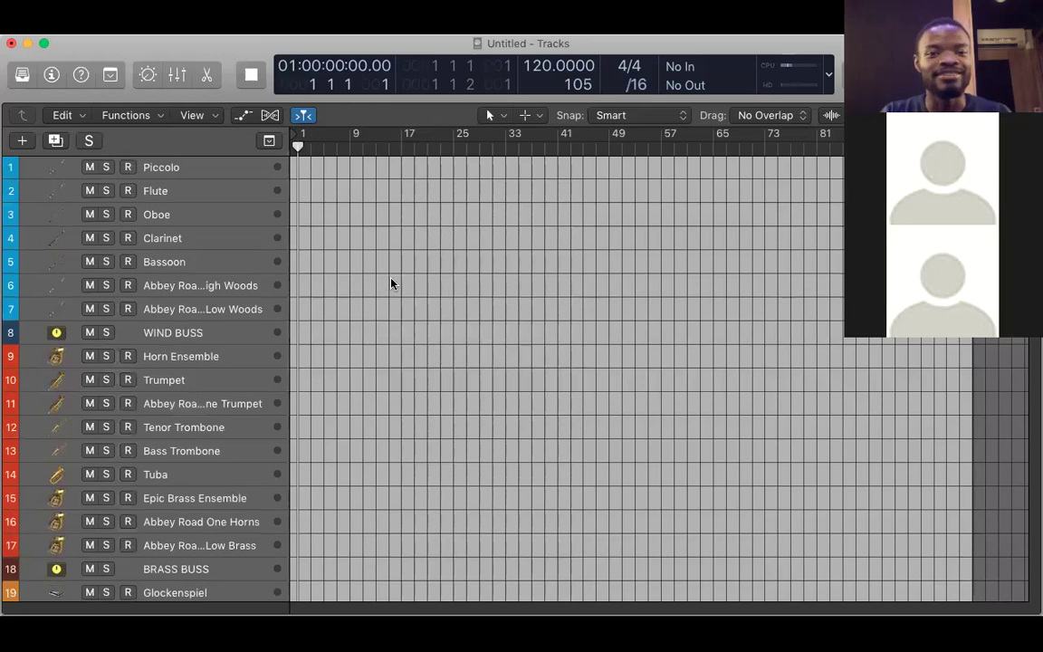
pyautogui.scroll(-10, 391, 284)
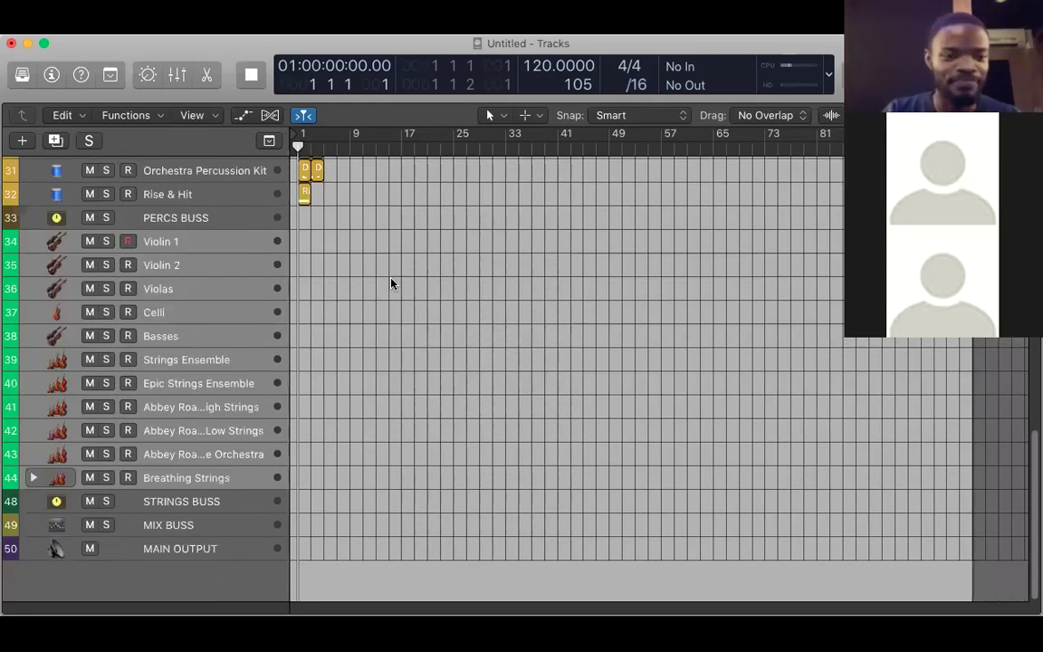
pyautogui.click(206, 243)
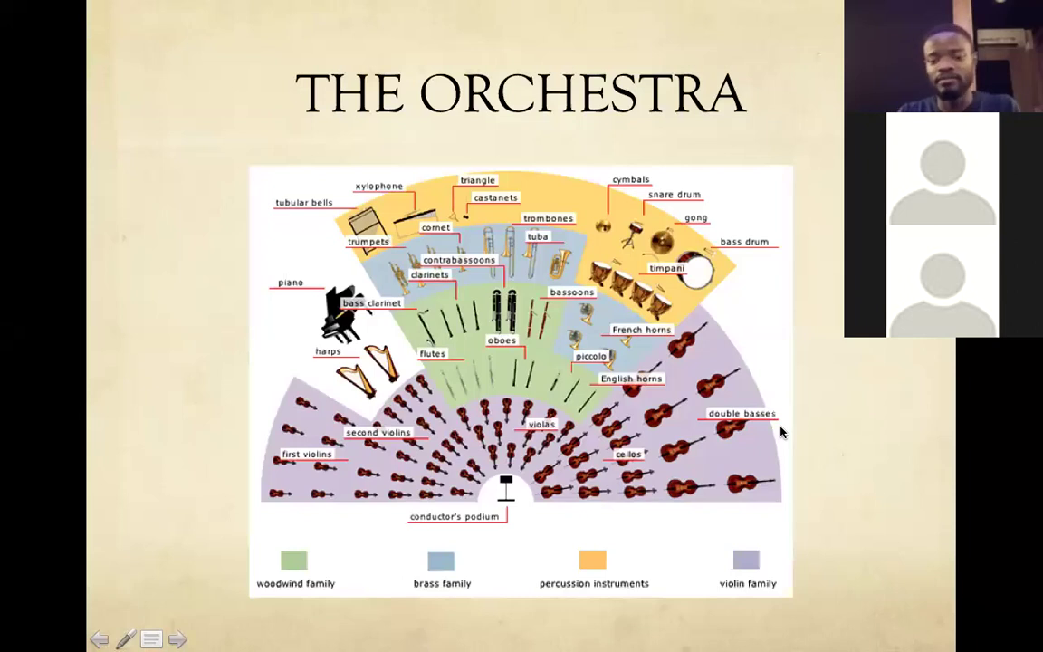
pyautogui.press('Right')
pyautogui.press('Right')
pyautogui.press('Right')
pyautogui.press('Right')
pyautogui.press('Right')
pyautogui.press('Right')
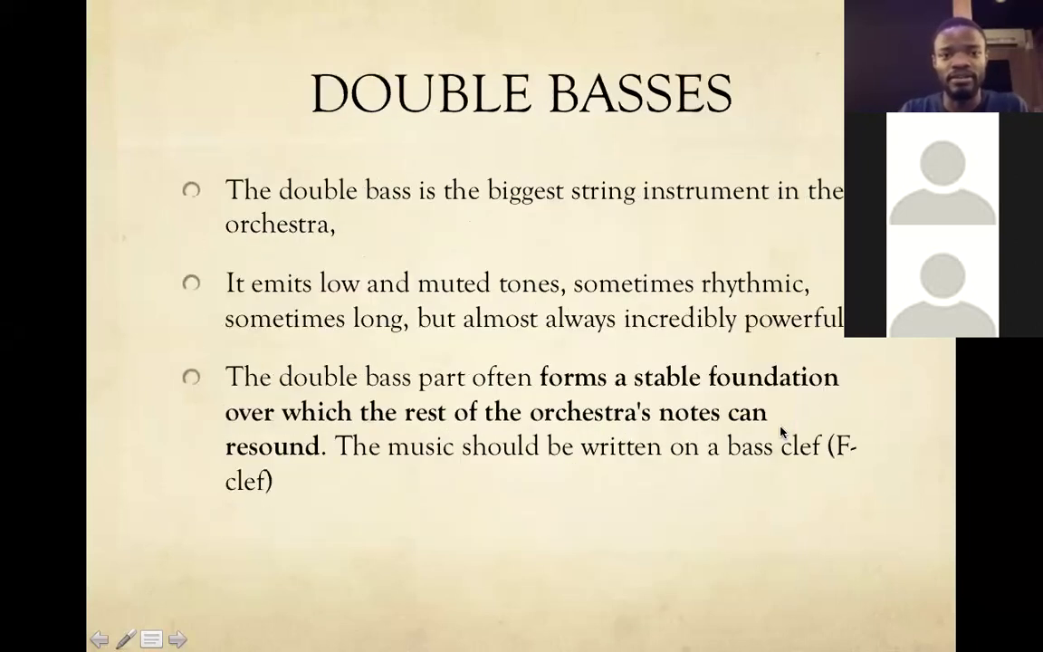
pyautogui.press('Right')
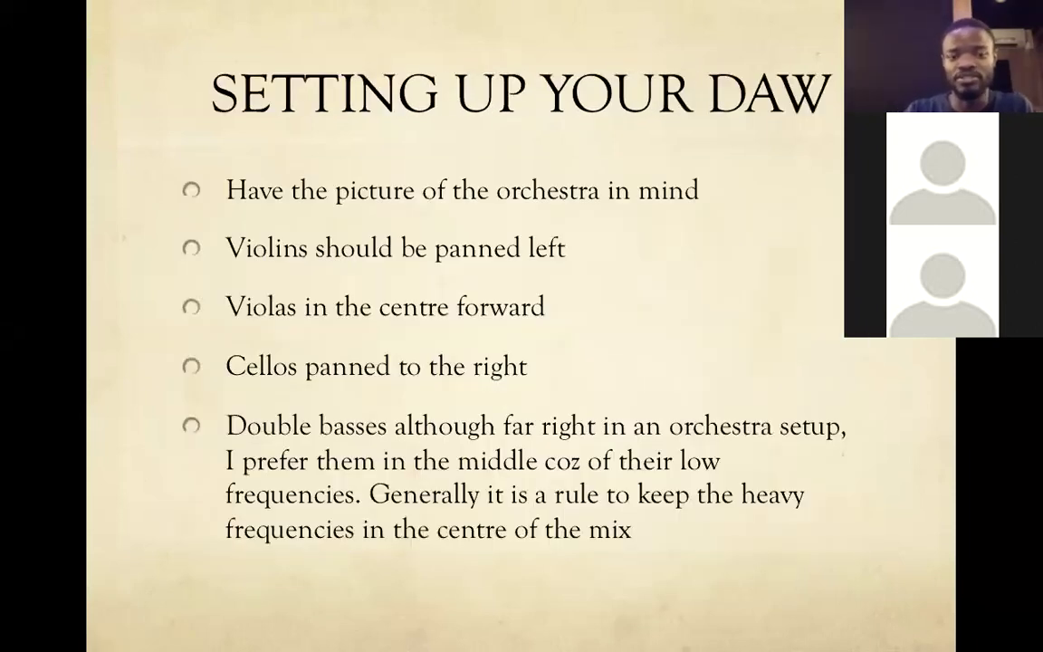
pyautogui.press('Right')
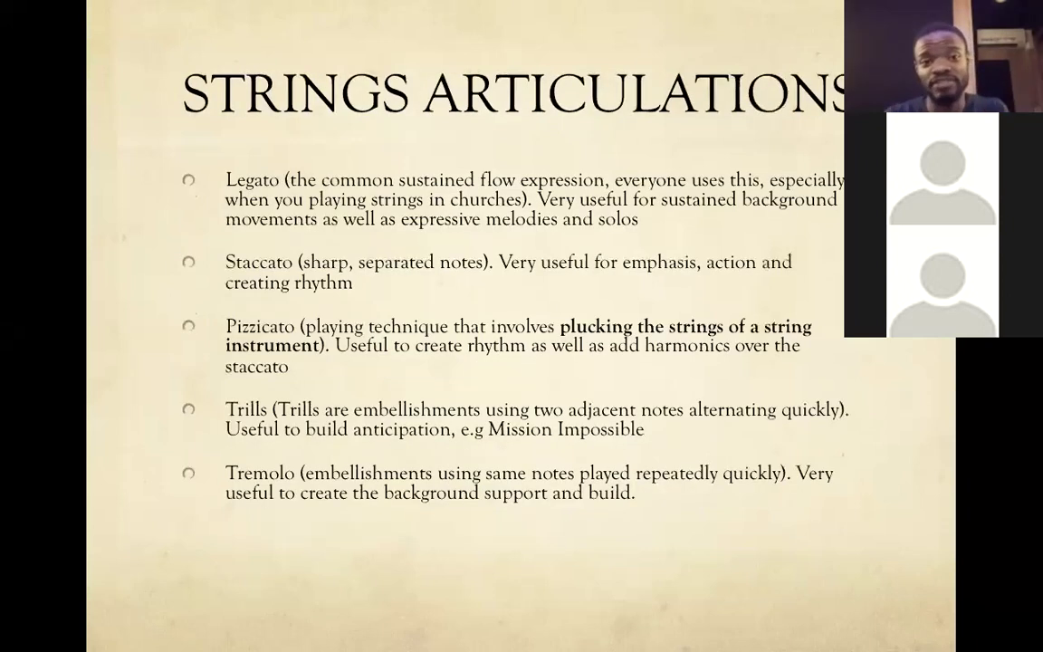
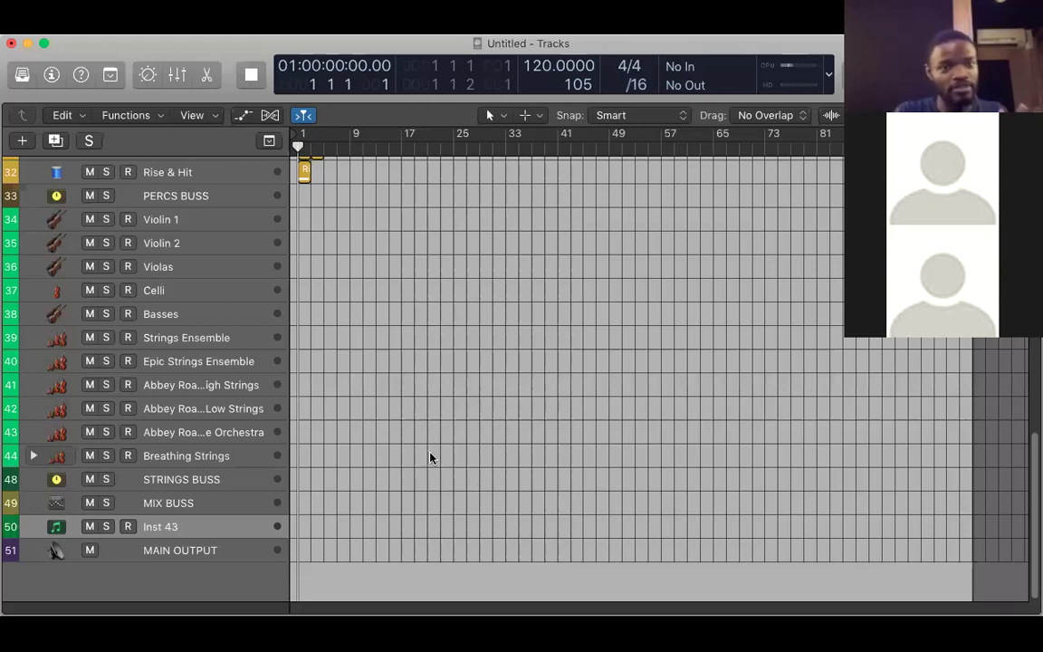
# Show the Library for the Inst 43 track and browse to the Legacy, Logic, 10 Orchestral, 10 Strings patches.
pyautogui.click(22, 74)
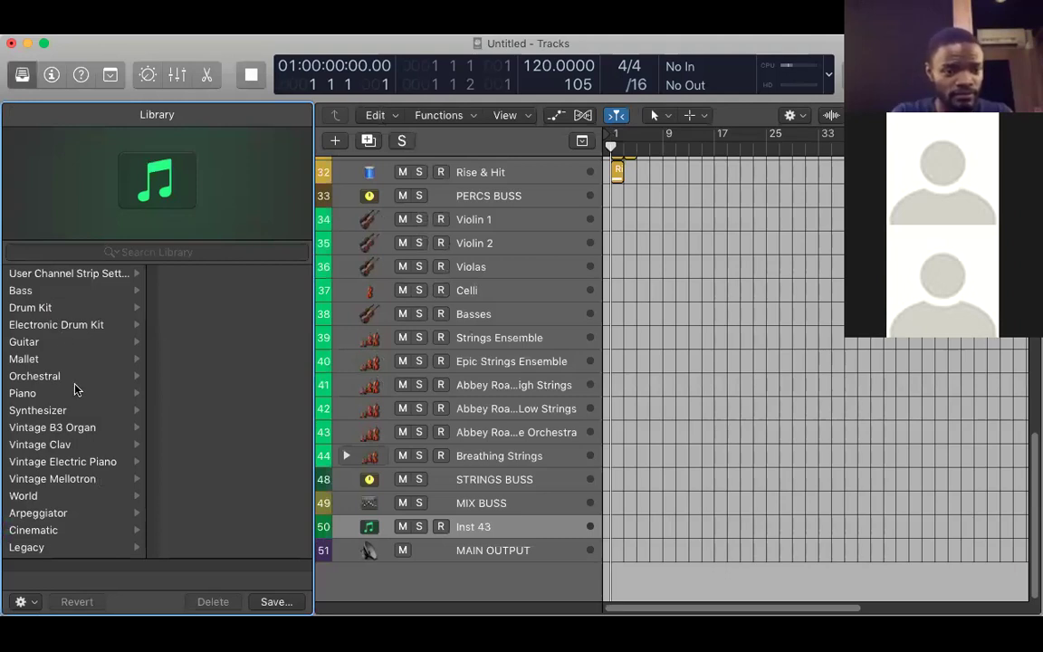
pyautogui.click(47, 548)
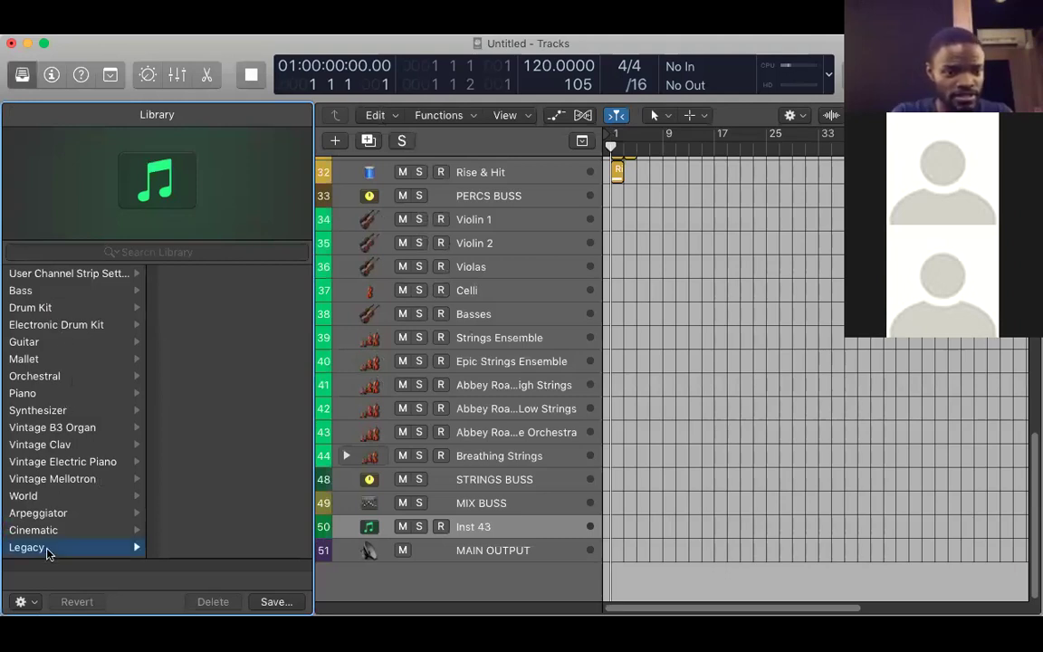
pyautogui.click(231, 275)
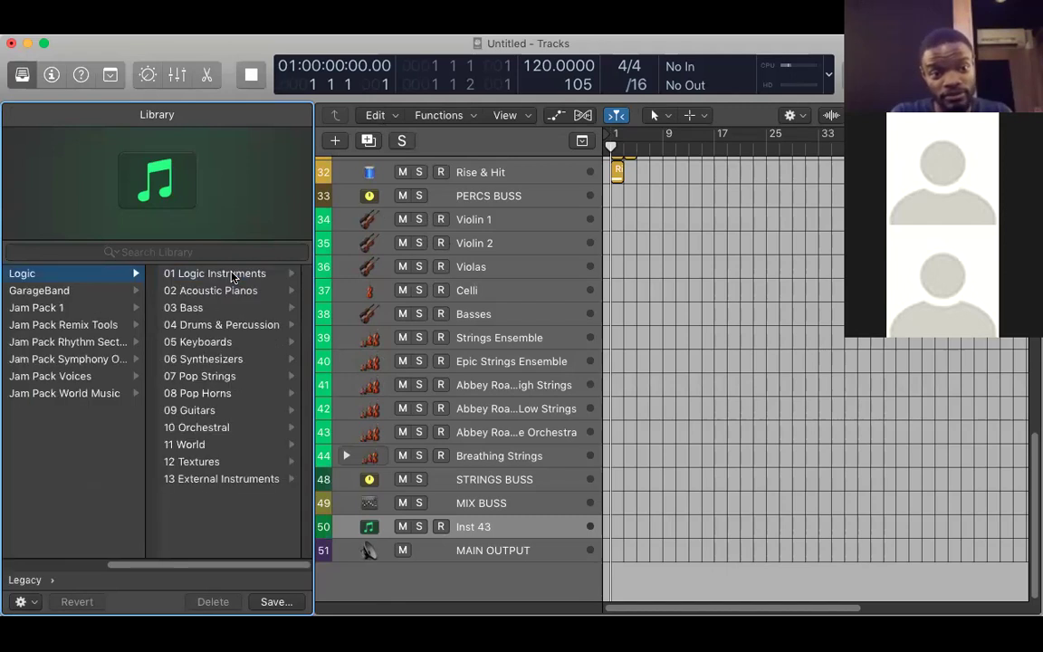
pyautogui.click(204, 427)
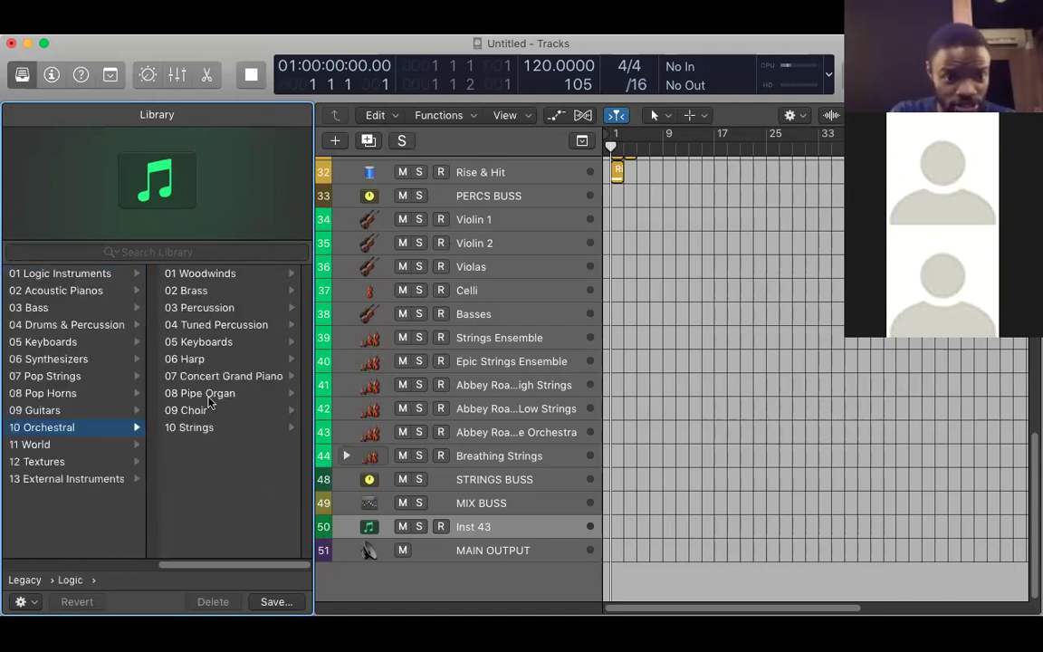
pyautogui.click(204, 427)
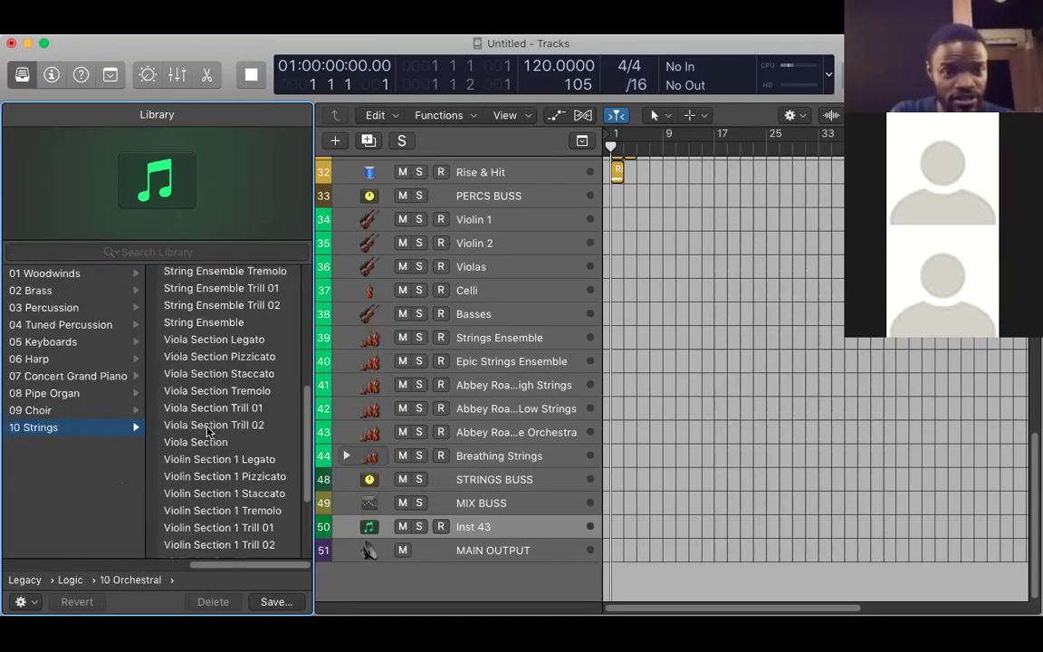
# Look through the string patches and try String Ensemble Tremolo and String Ensemble Pizzicato on the Inst 43 track.
pyautogui.scroll(3, 206, 431)
pyautogui.scroll(2, 206, 431)
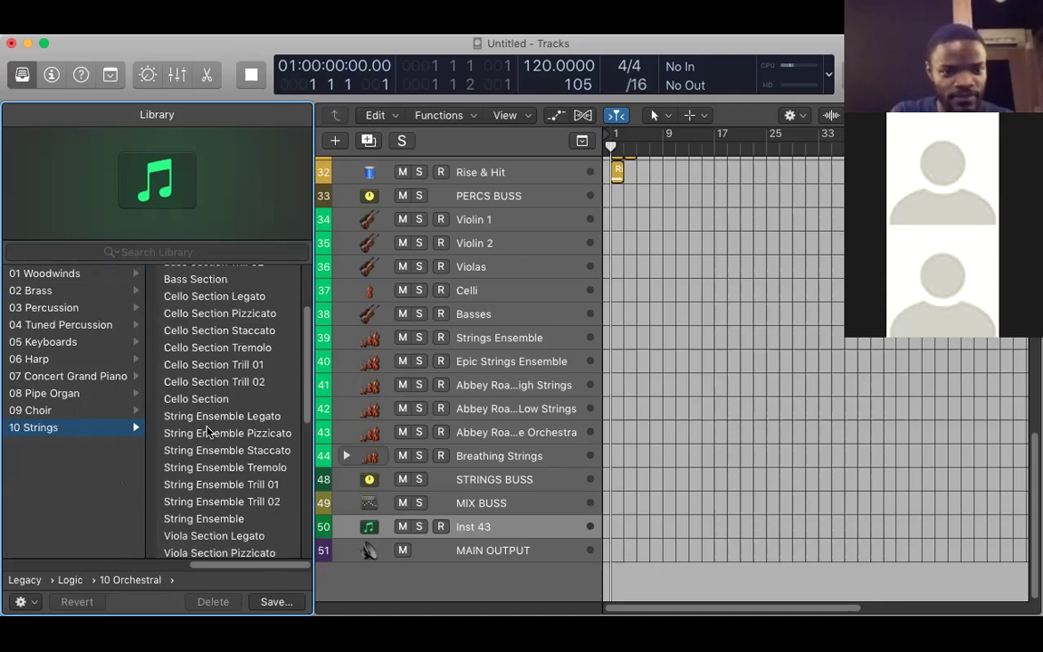
pyautogui.scroll(-3, 206, 431)
pyautogui.scroll(-1, 206, 431)
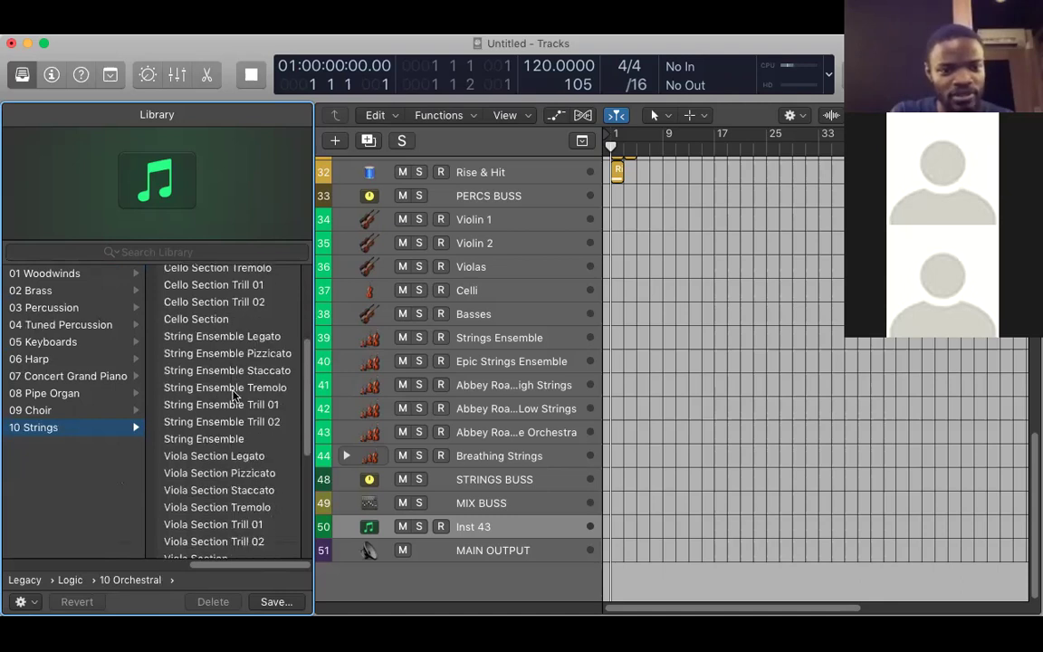
pyautogui.click(233, 389)
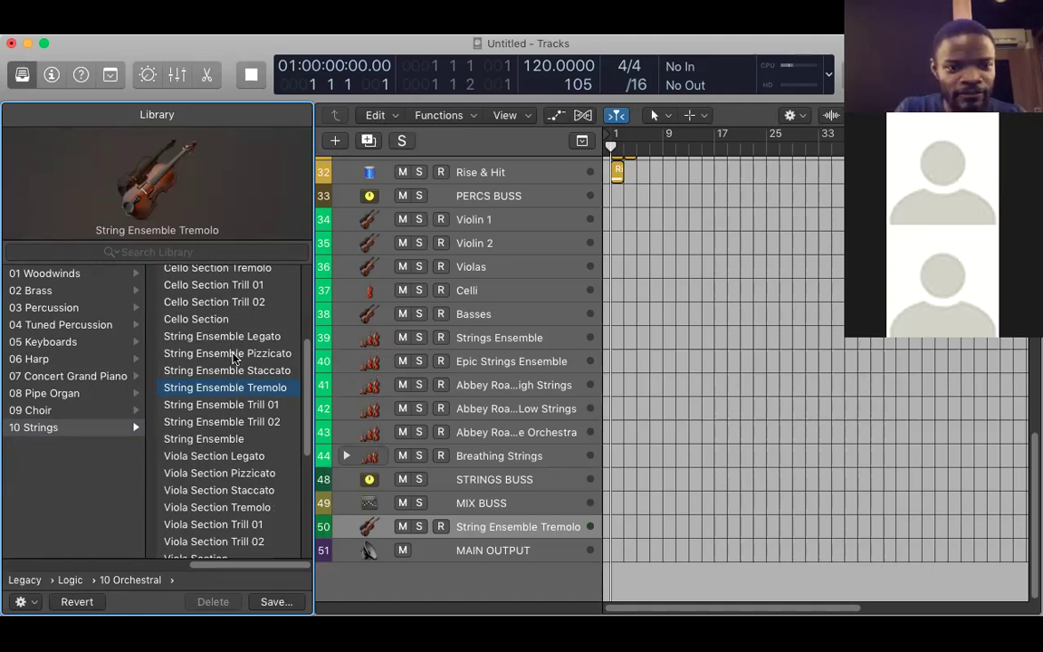
pyautogui.click(234, 355)
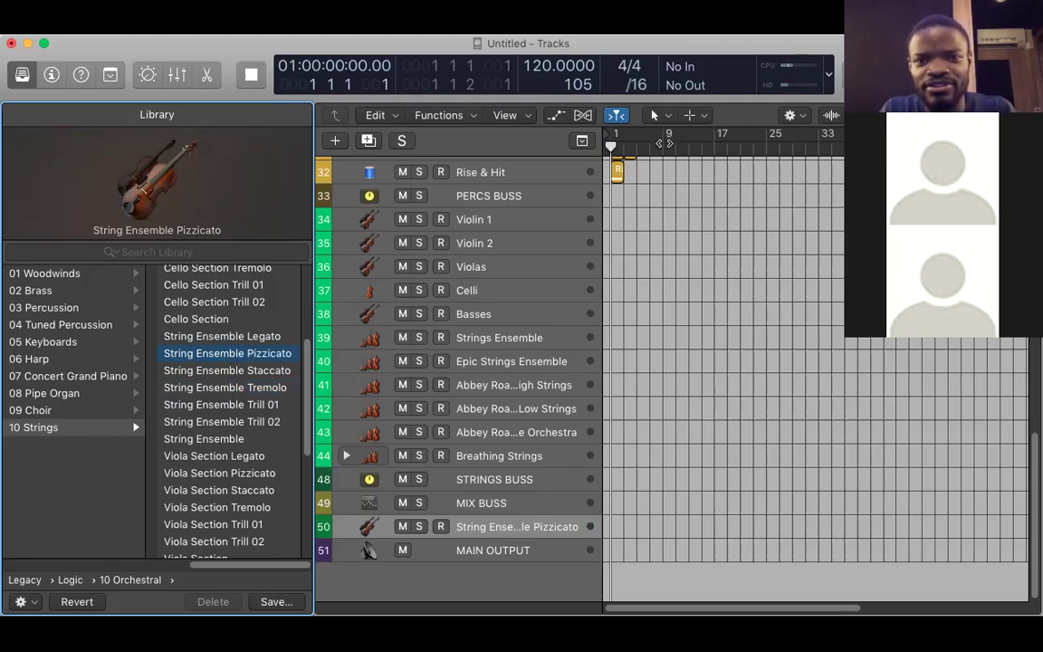
# Load the String Ensemble Tremolo patch and record a short MIDI part from bar 9 on that track.
pyautogui.click(659, 225)
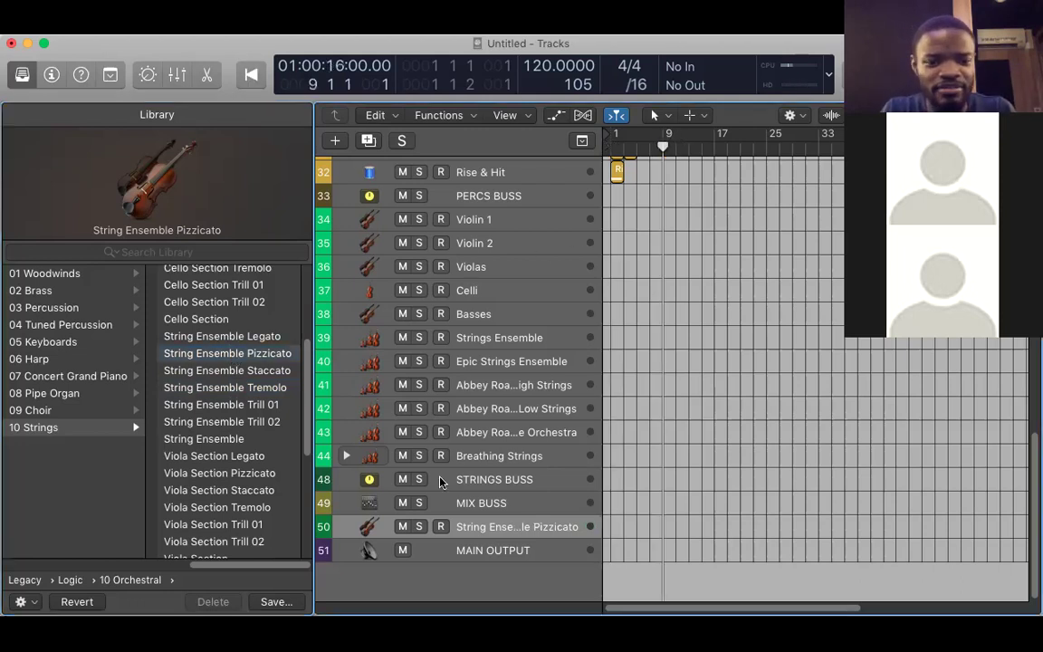
pyautogui.click(244, 389)
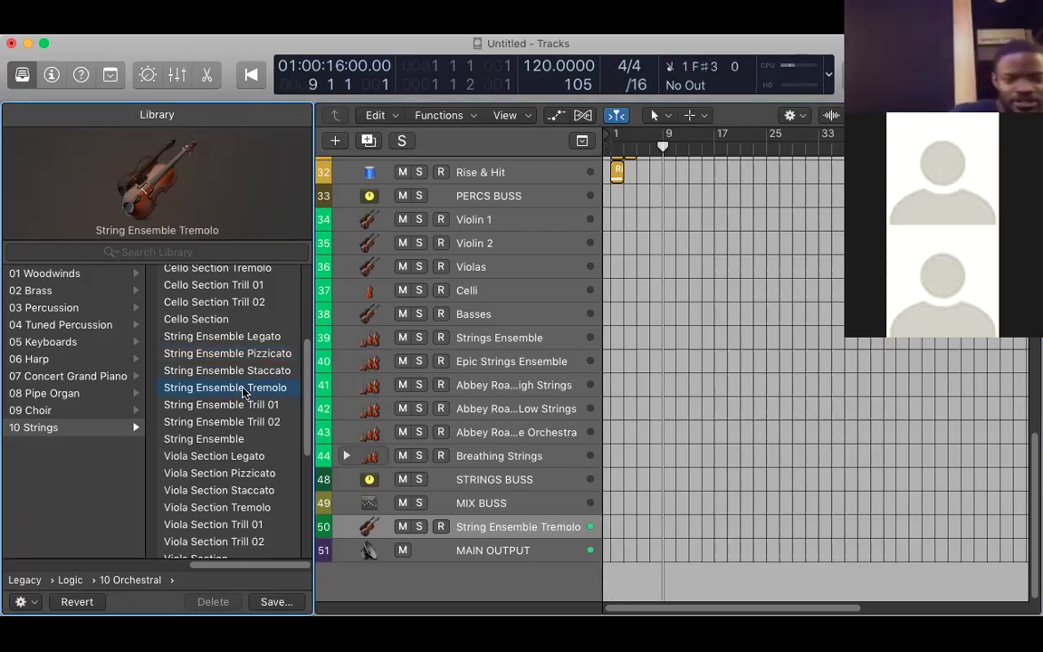
pyautogui.press('r')
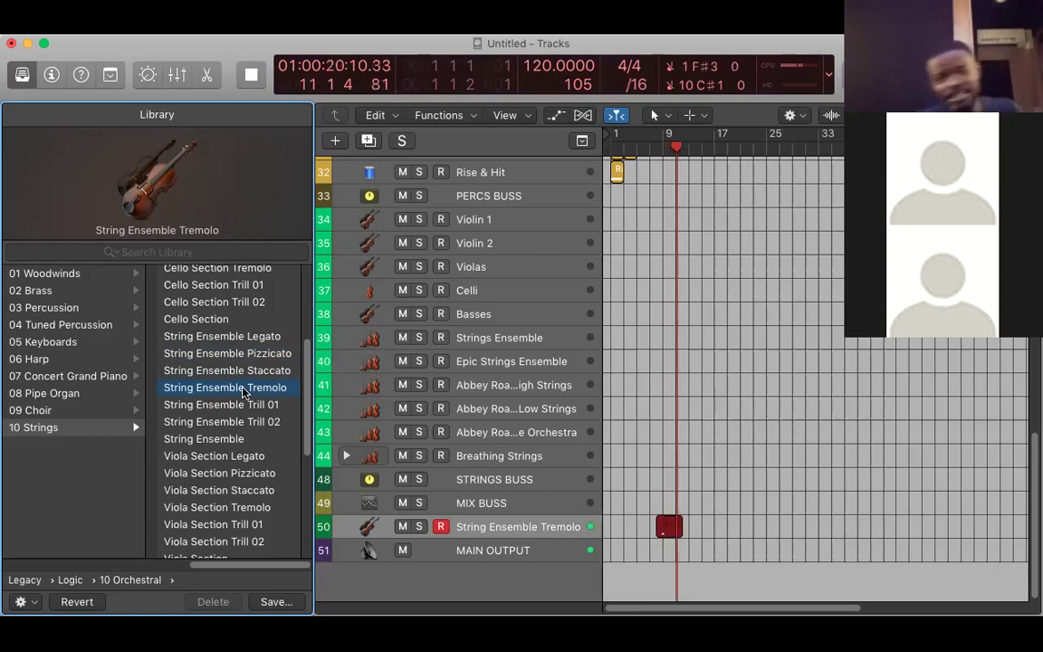
pyautogui.press('space')
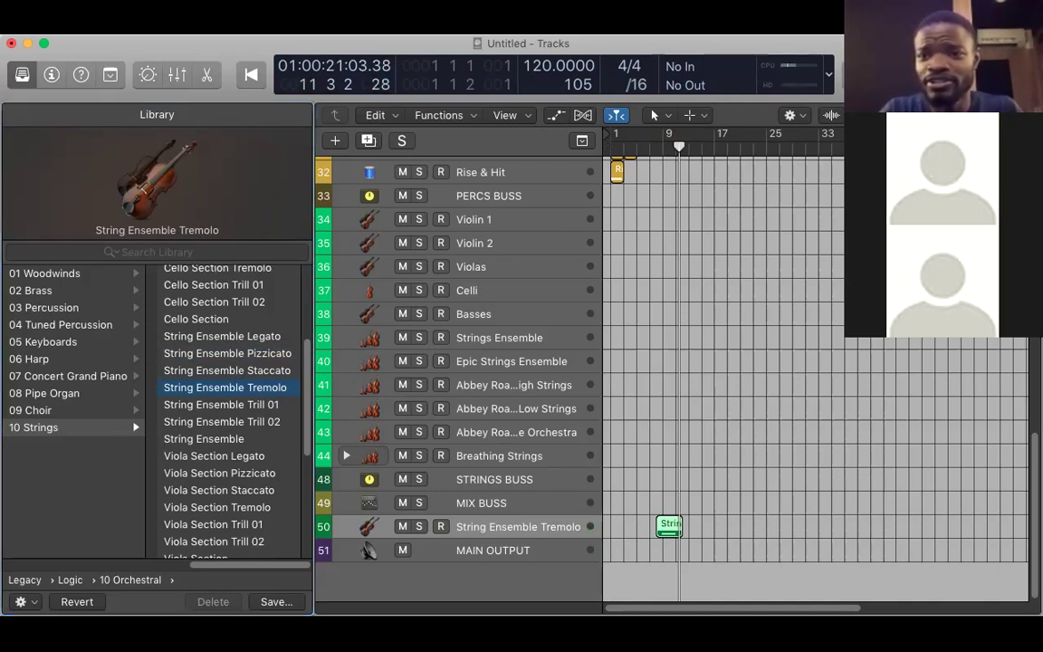
# Set the cycle range to the recorded String Ensemble Tremolo region, bars 8 to 12, and play the loop.
pyautogui.press('super+Right')
pyautogui.press('super+Right')
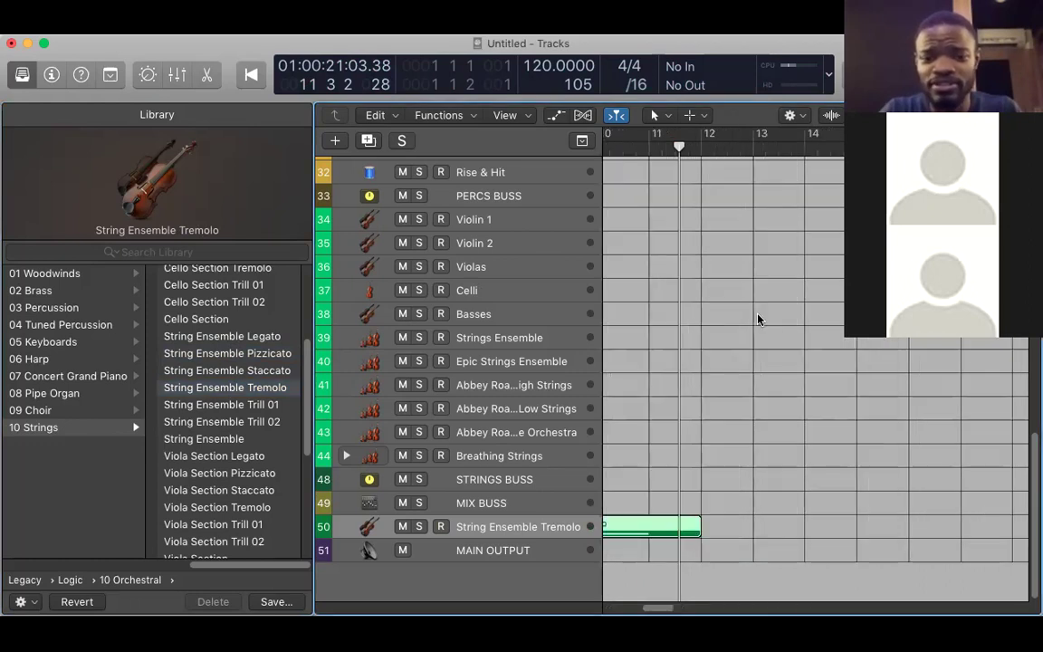
pyautogui.press('super+Right')
pyautogui.hscroll(-1, 665, 161)
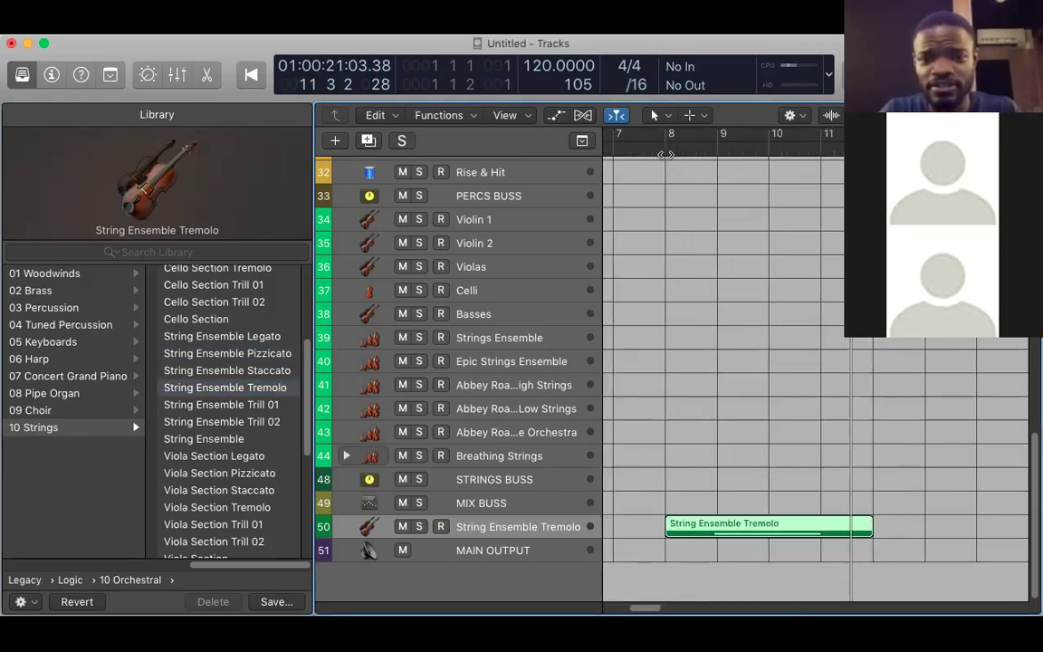
pyautogui.press('super+u')
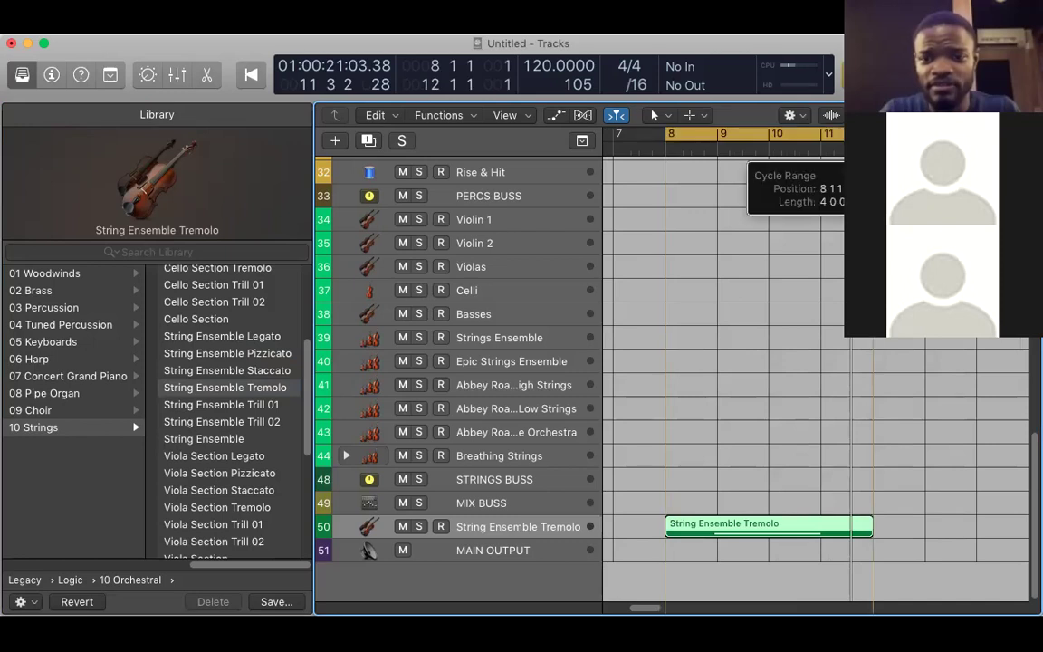
pyautogui.hscroll(3, 769, 226)
pyautogui.press('space')
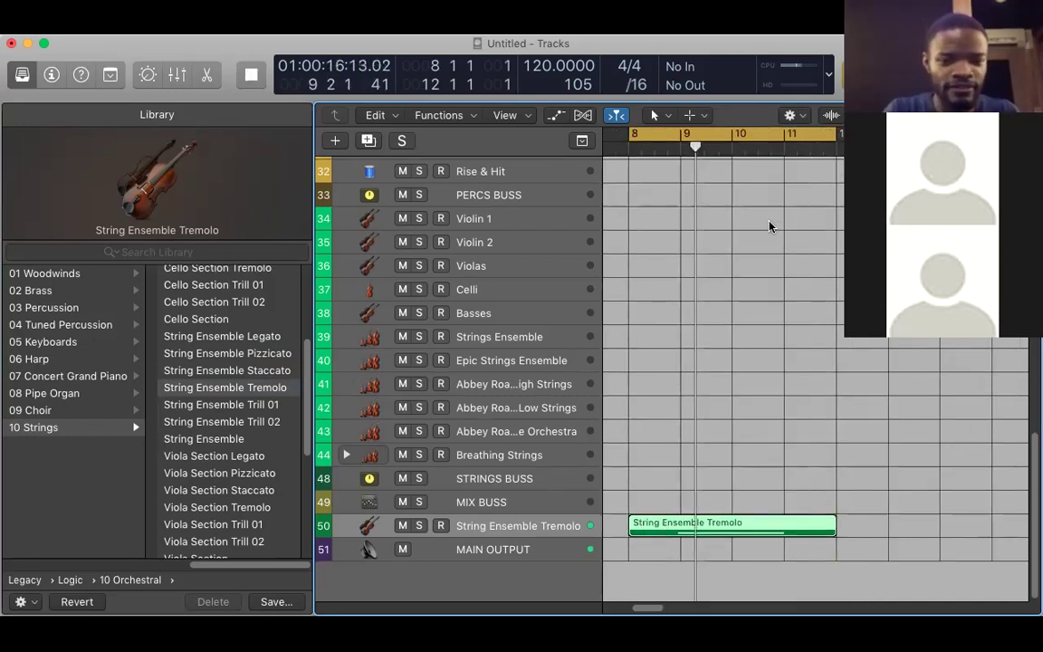
# Stop playback, duplicate the String Ensemble Tremolo track and load the String Ensemble Pizzicato patch on the duplicate.
pyautogui.press('space')
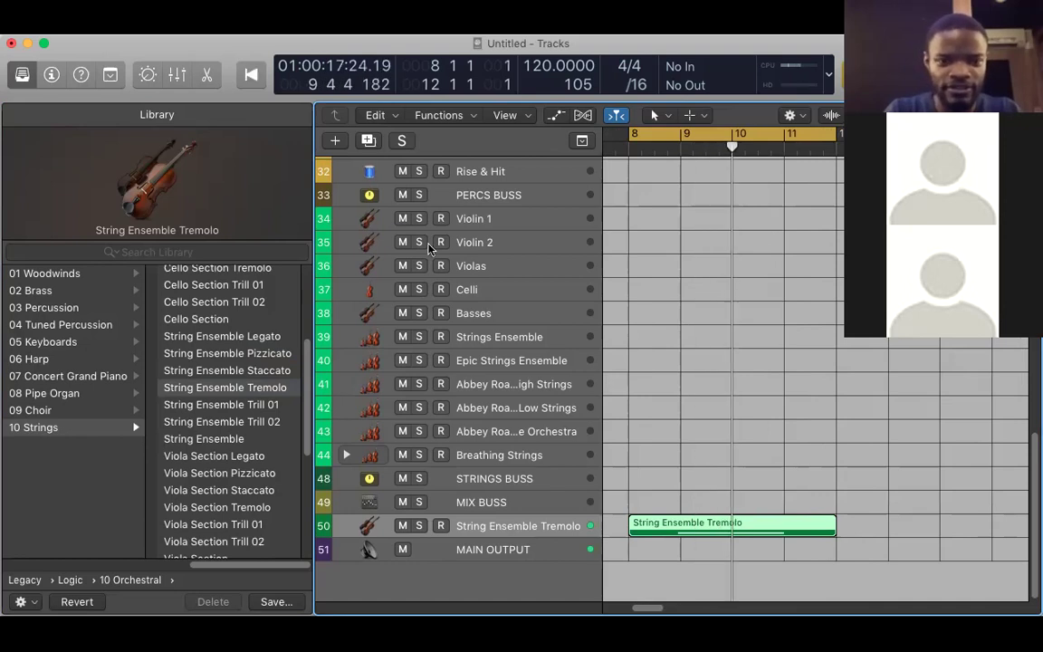
pyautogui.click(371, 141)
pyautogui.scroll(5, 252, 372)
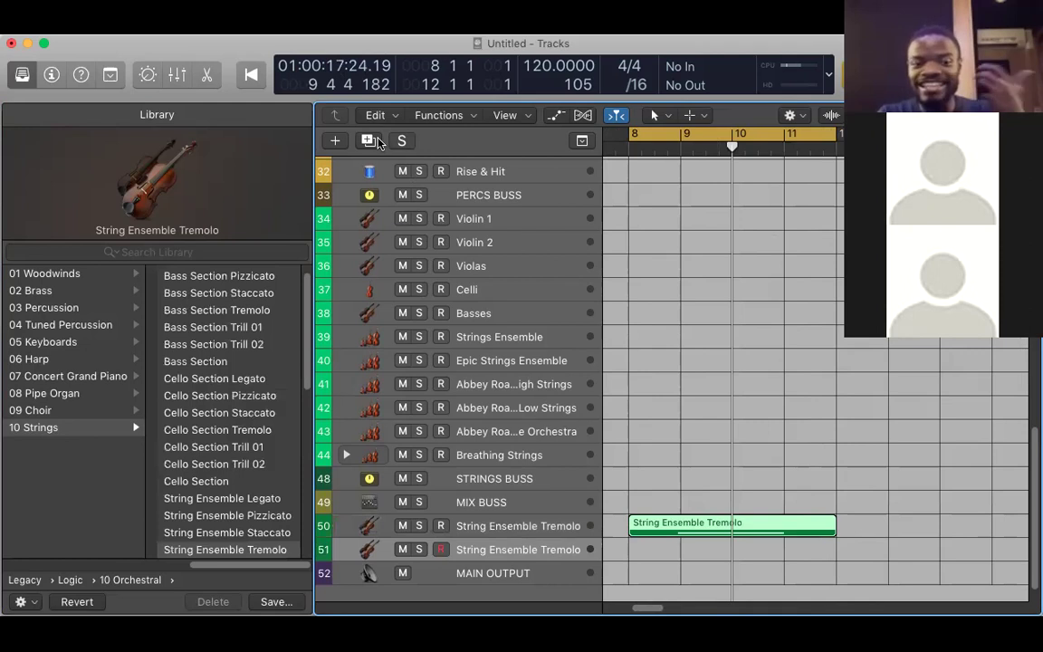
pyautogui.scroll(-4, 235, 431)
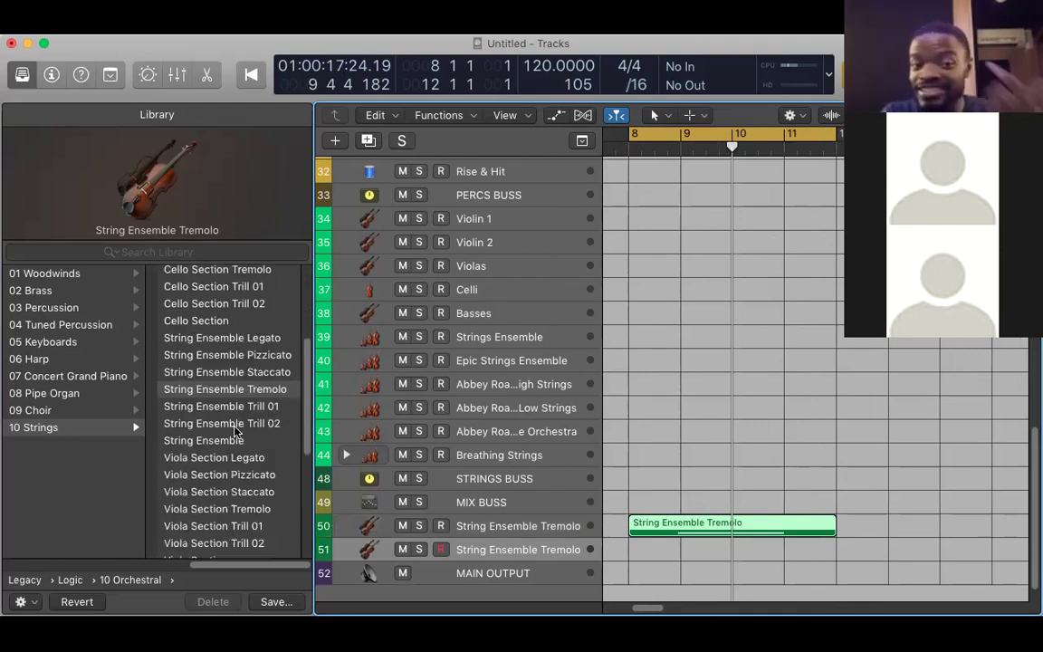
pyautogui.click(243, 360)
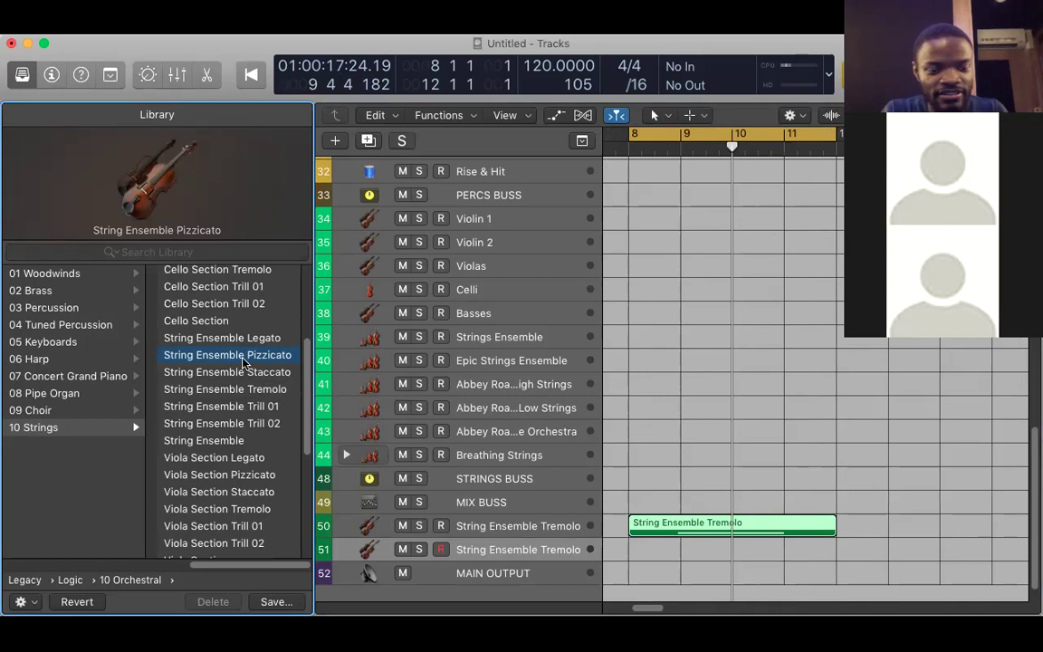
# Audition the String Ensemble Staccato patch on the duplicate track and return it to String Ensemble Pizzicato.
pyautogui.scroll(-4, 254, 399)
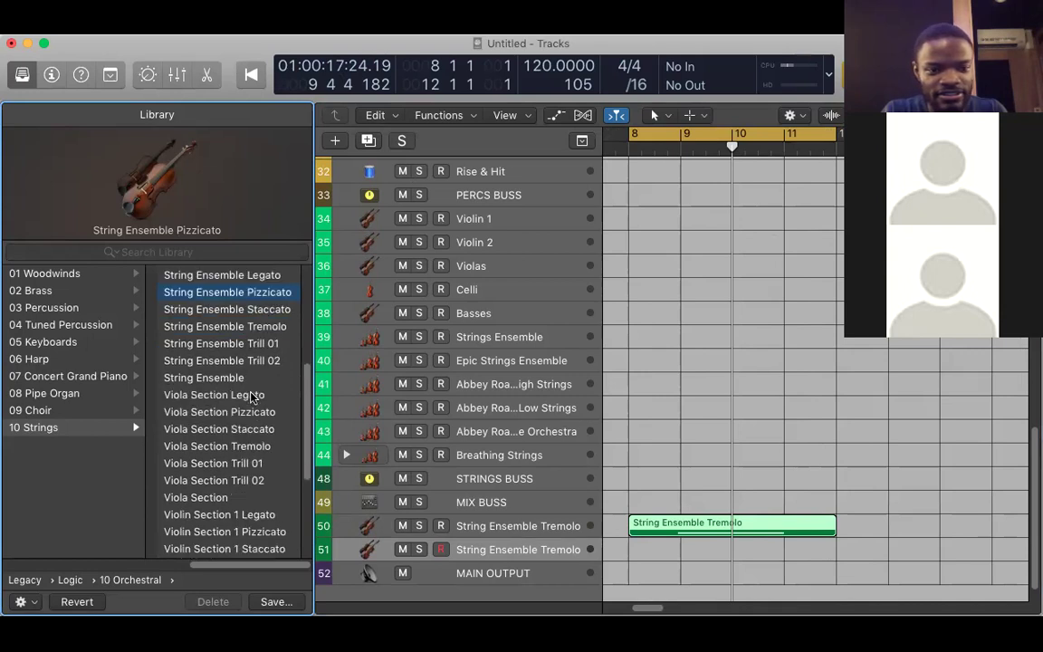
pyautogui.scroll(2, 252, 380)
pyautogui.click(251, 339)
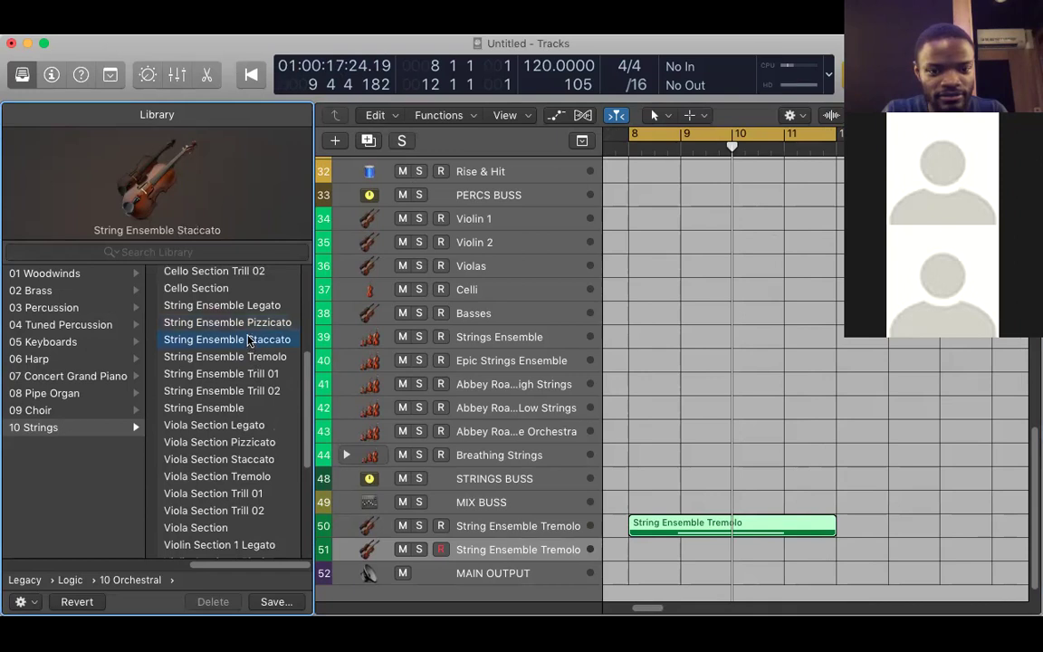
pyautogui.click(247, 326)
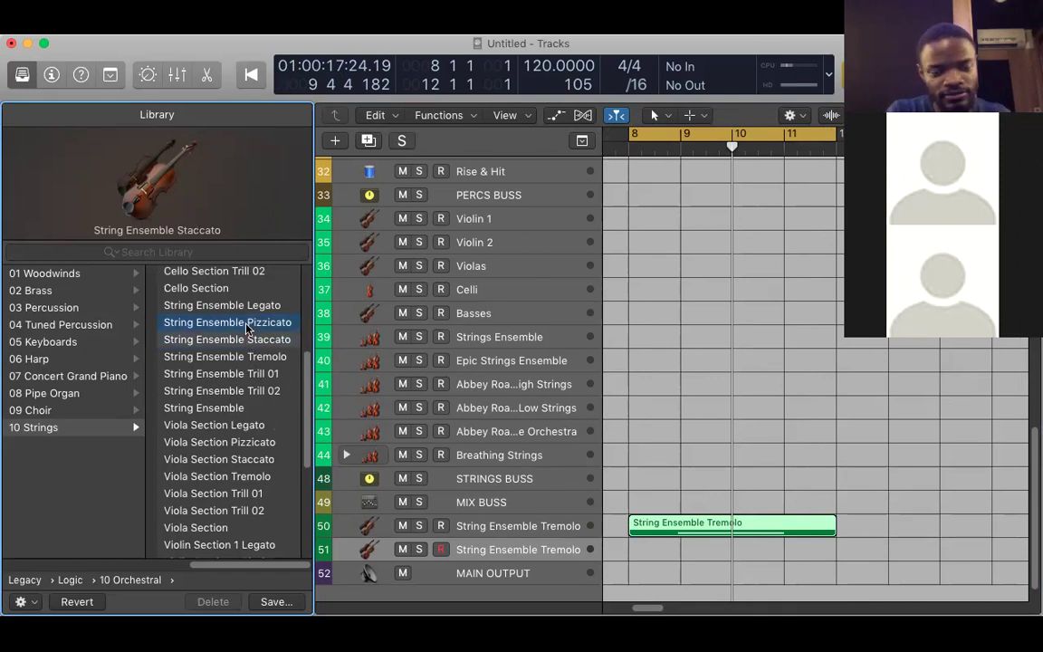
pyautogui.click(557, 556)
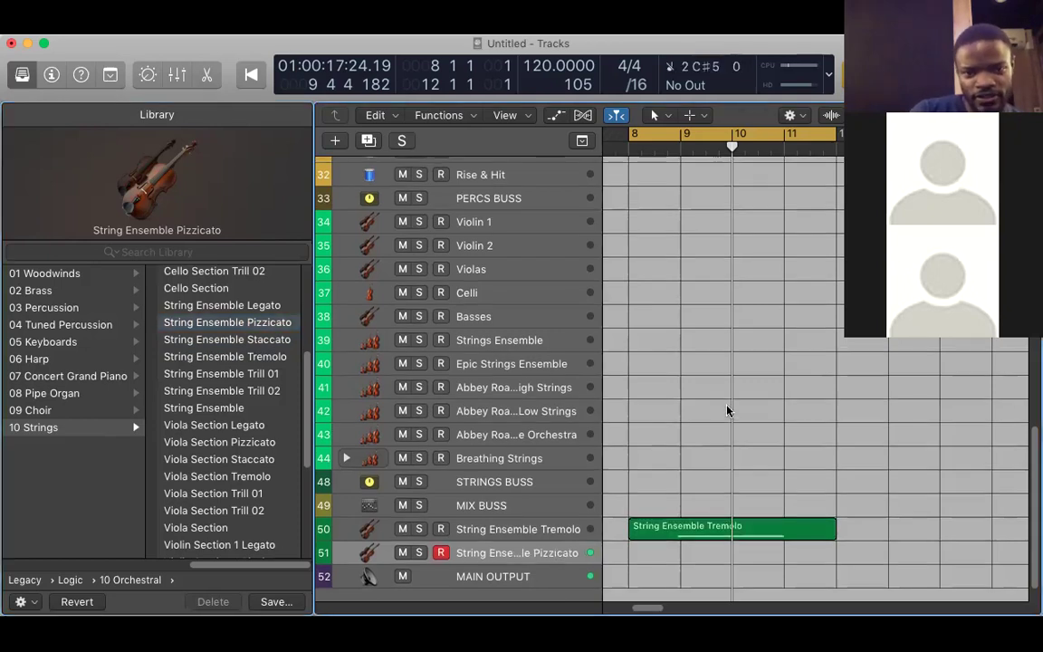
# Look through the template's woodwind, brass and percussion tracks from the start of the track list.
pyautogui.scroll(6, 727, 410)
pyautogui.scroll(2, 726, 410)
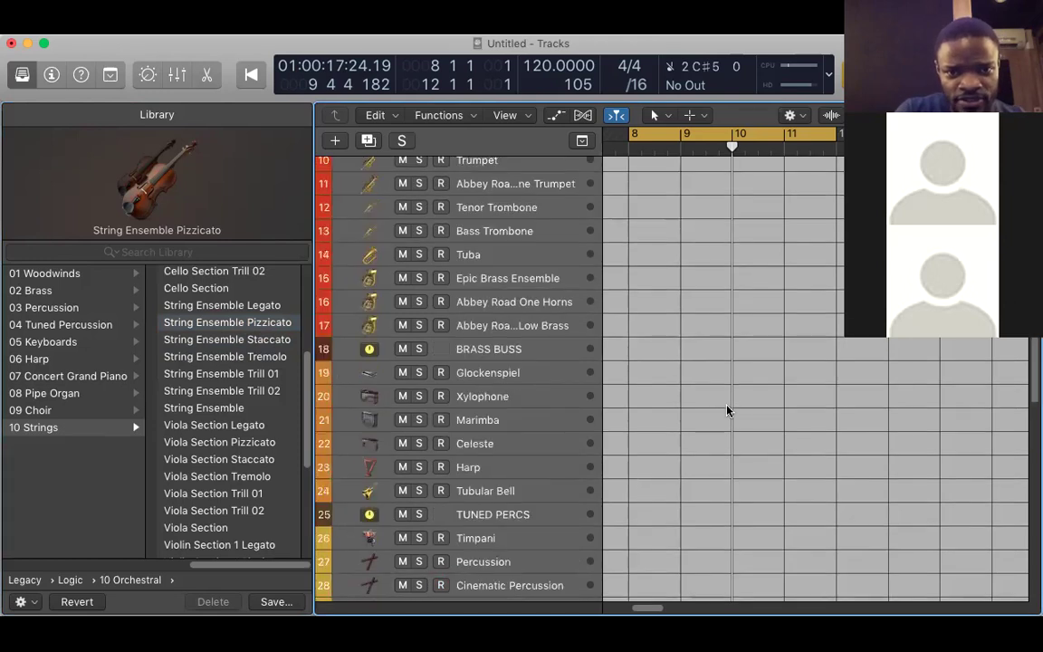
pyautogui.scroll(3, 727, 410)
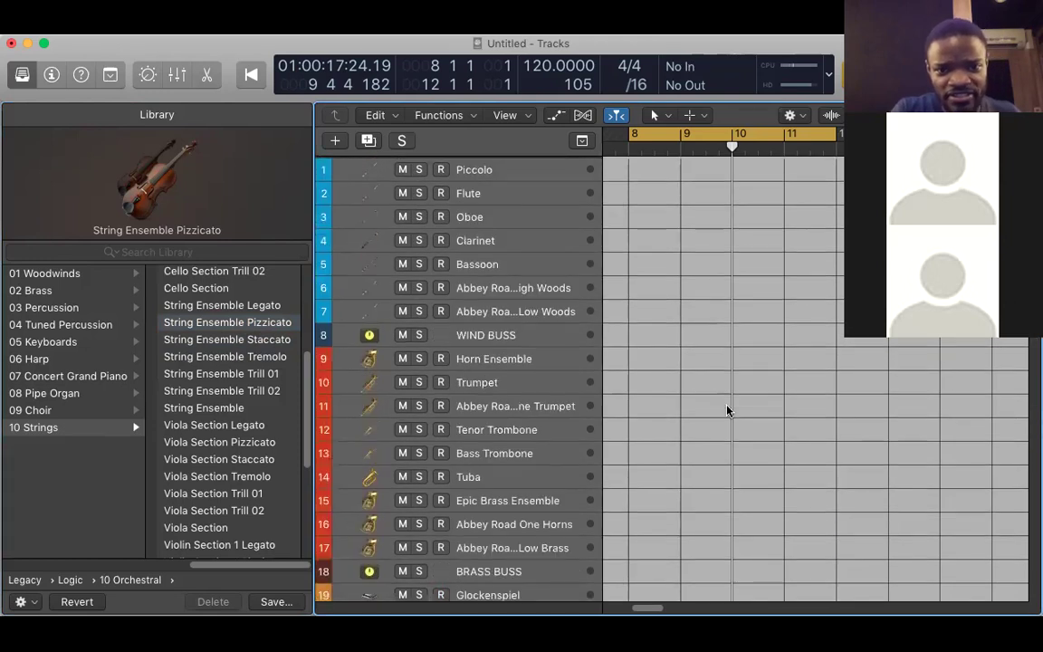
pyautogui.scroll(-1, 726, 410)
pyautogui.scroll(-2, 726, 411)
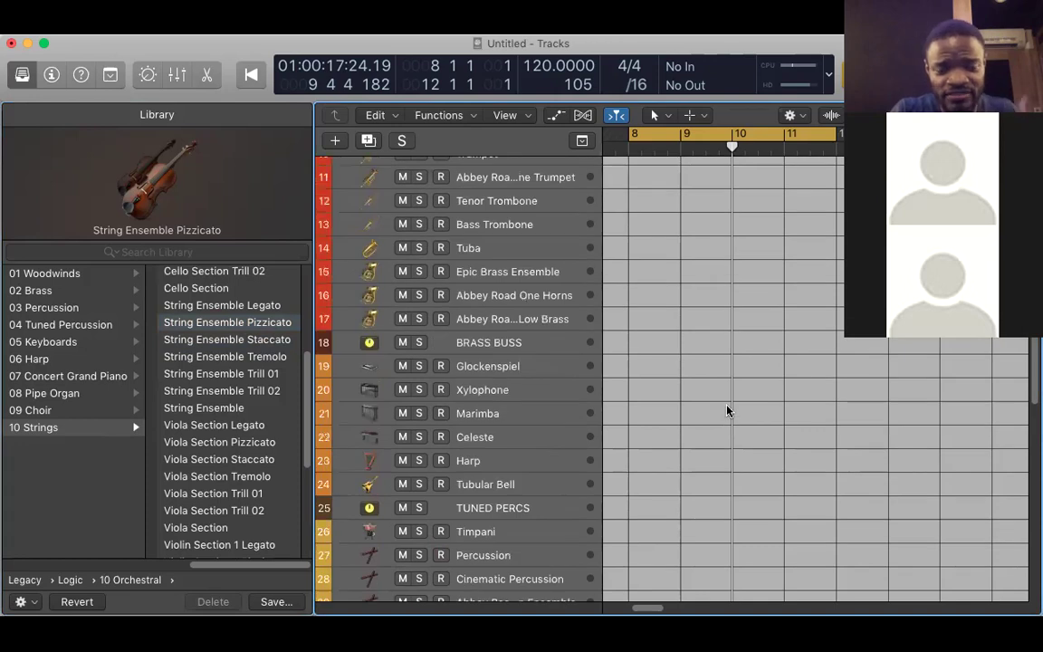
pyautogui.scroll(-1, 727, 411)
pyautogui.scroll(-1, 726, 410)
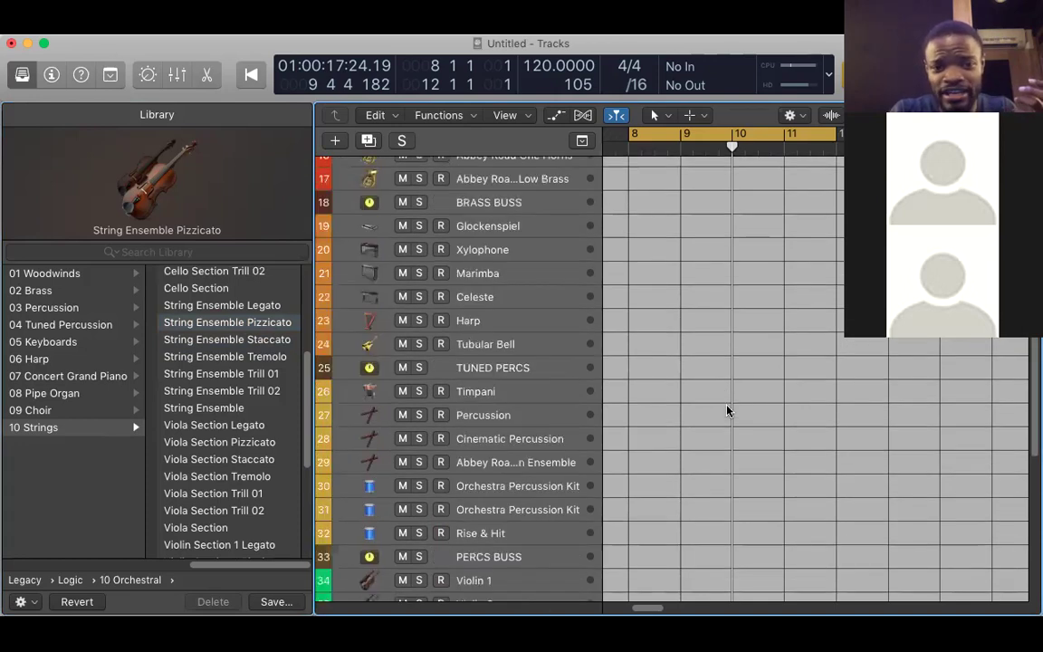
pyautogui.scroll(2, 726, 410)
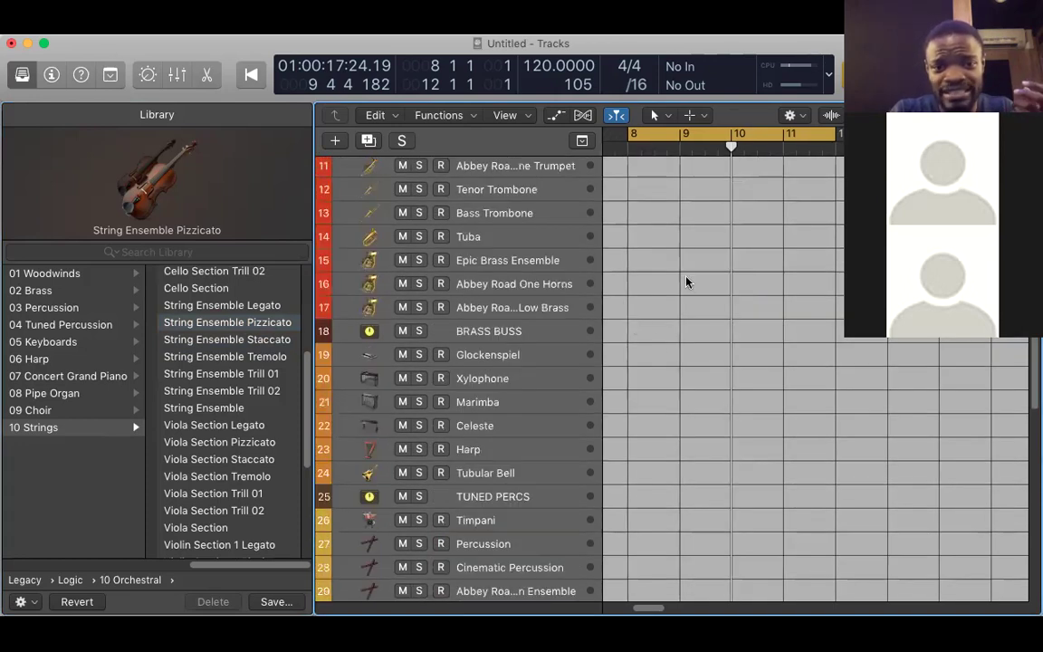
pyautogui.scroll(3, 686, 281)
pyautogui.scroll(1, 686, 281)
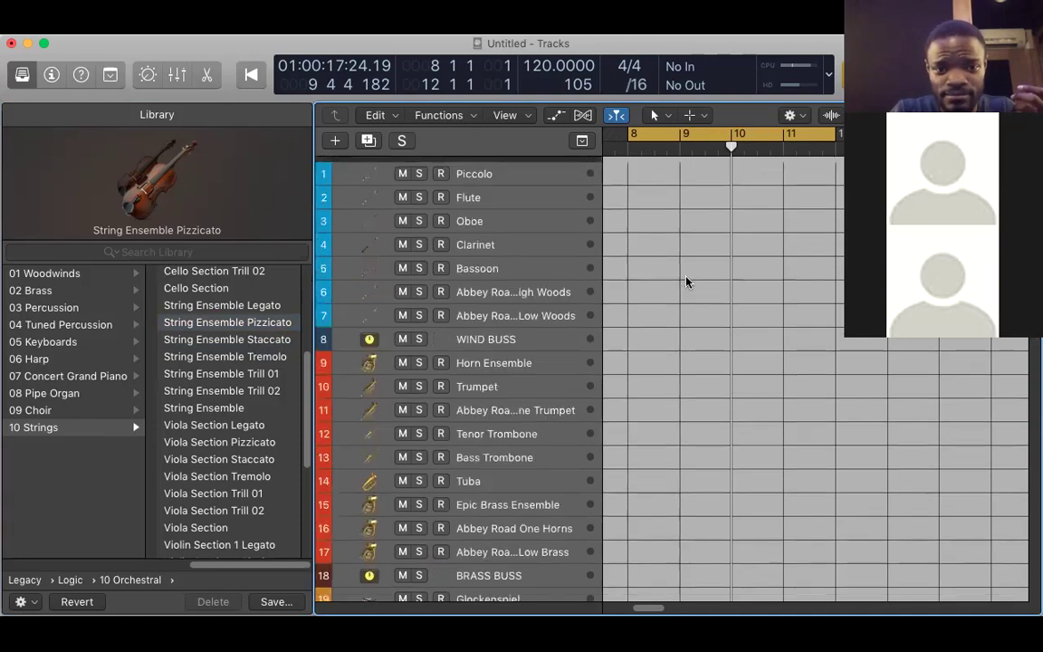
# Find the percussion section in the track list and audition the Abbey Road ensemble and Cinematic Percussion tracks.
pyautogui.scroll(-3, 686, 282)
pyautogui.scroll(-3, 685, 282)
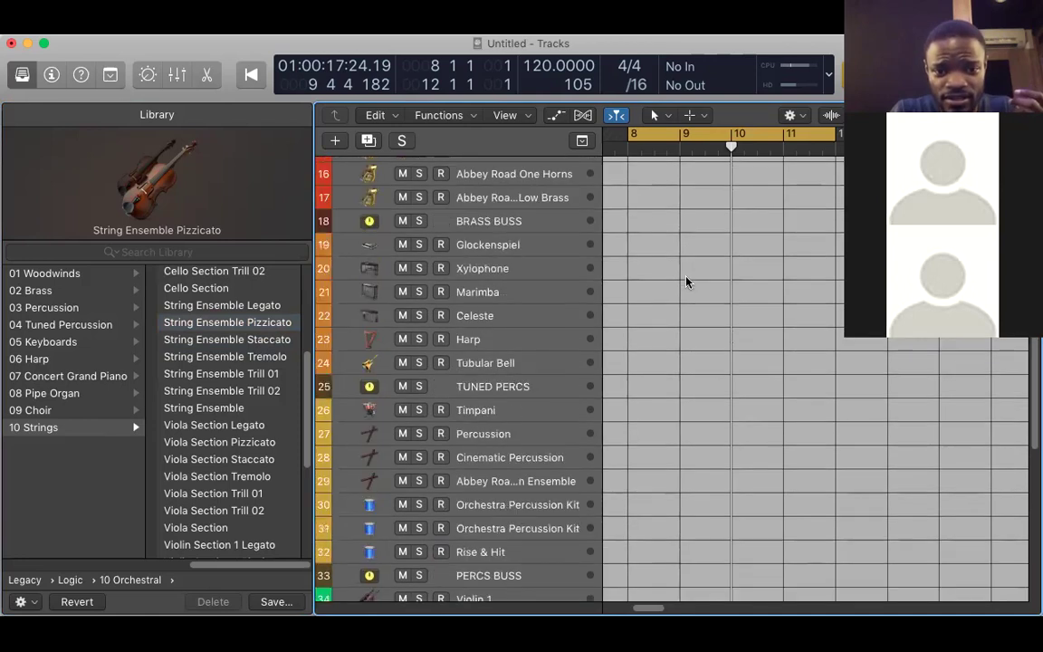
pyautogui.scroll(-2, 685, 282)
pyautogui.scroll(-1, 686, 282)
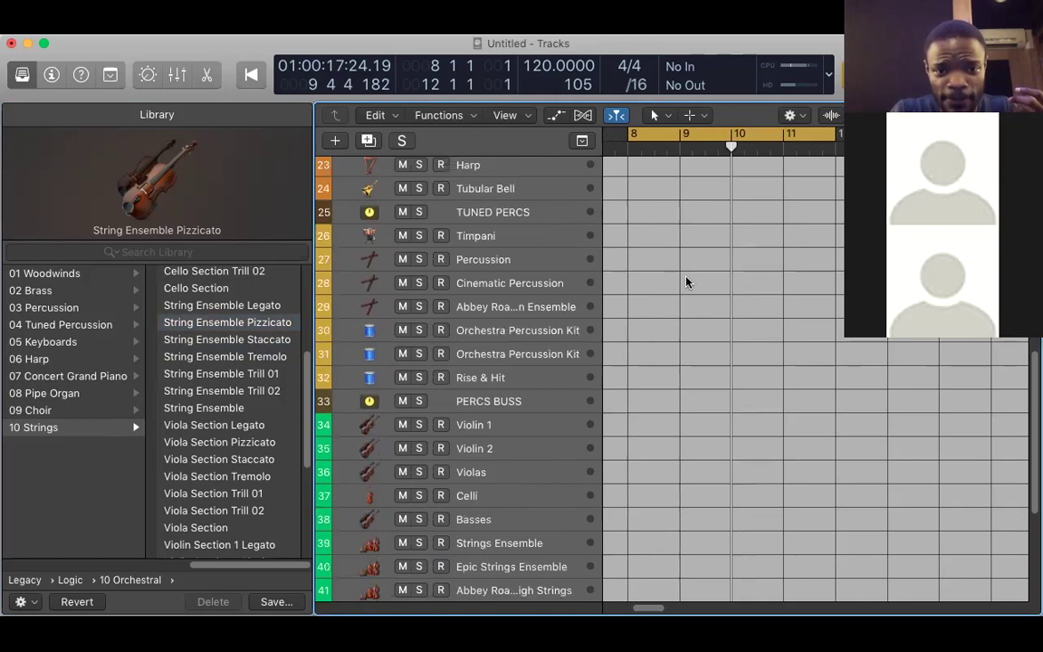
pyautogui.scroll(-2, 686, 282)
pyautogui.scroll(-1, 539, 268)
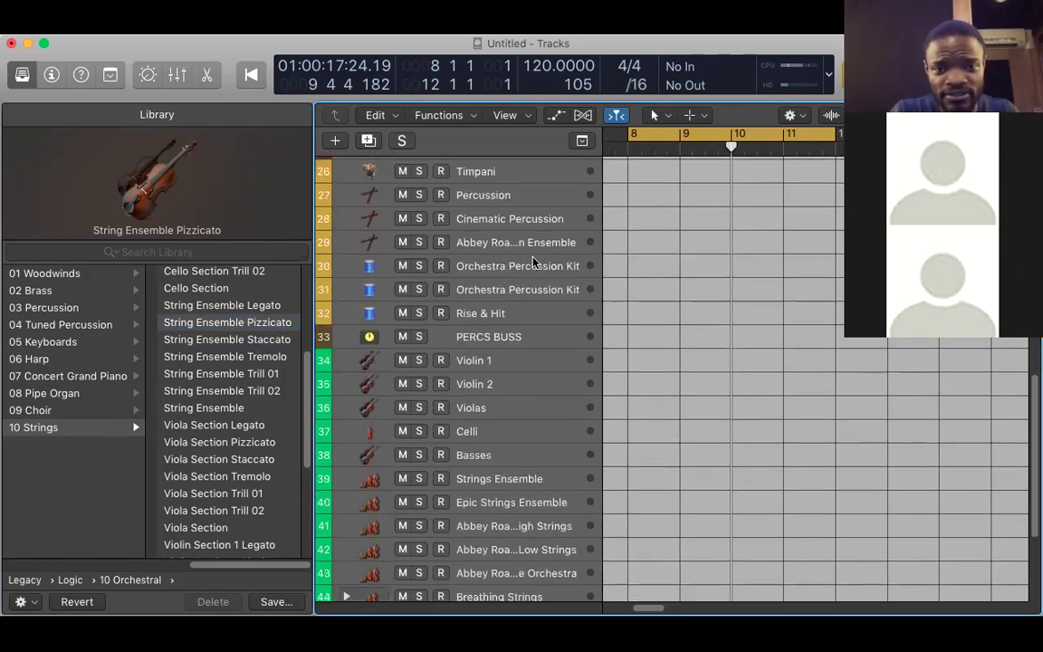
pyautogui.click(530, 244)
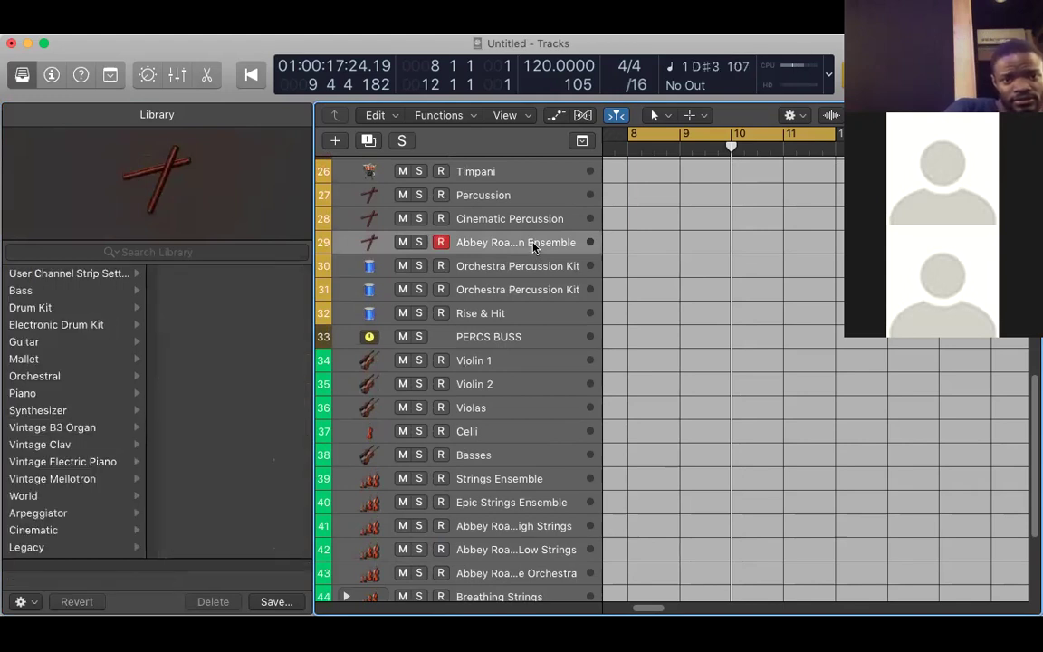
pyautogui.click(550, 226)
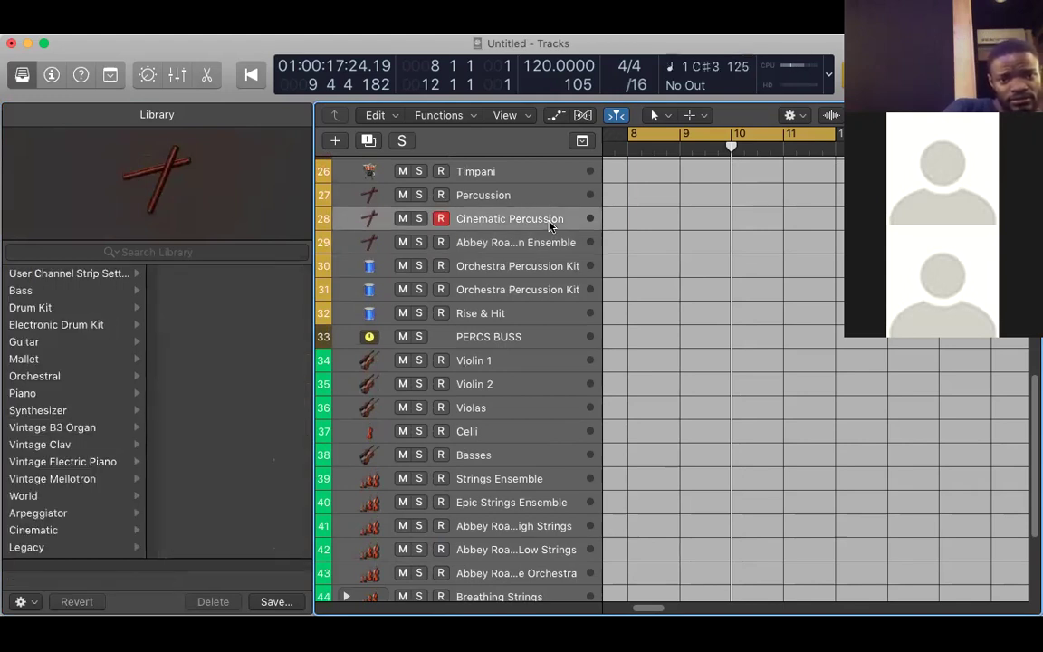
# Add a new software instrument track directly below the String Ensemble Pizzicato track.
pyautogui.scroll(-5, 688, 323)
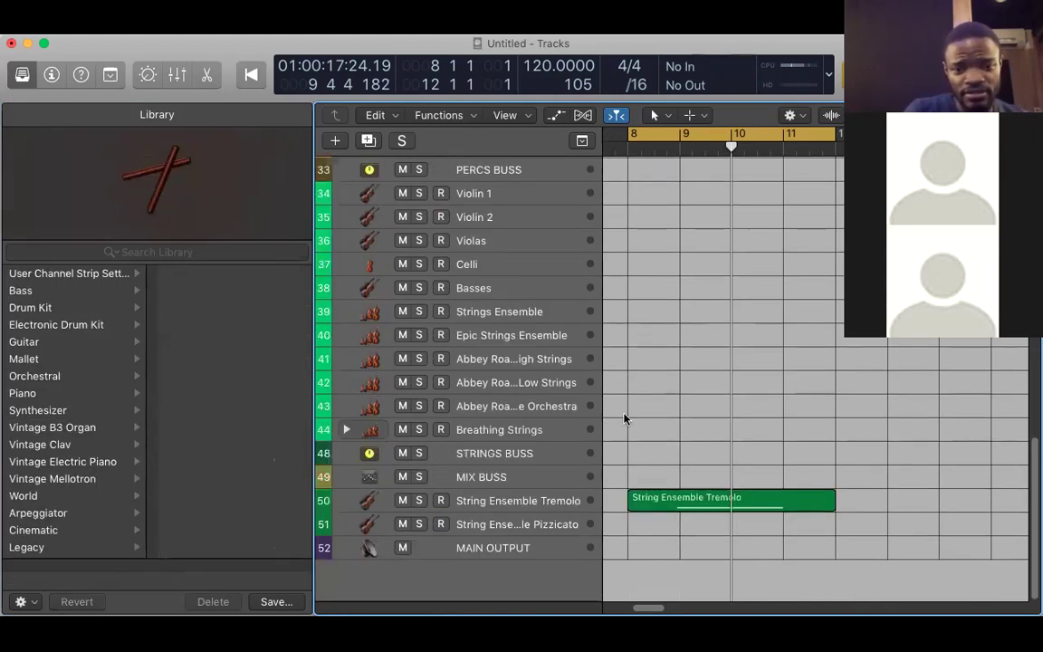
pyautogui.click(531, 528)
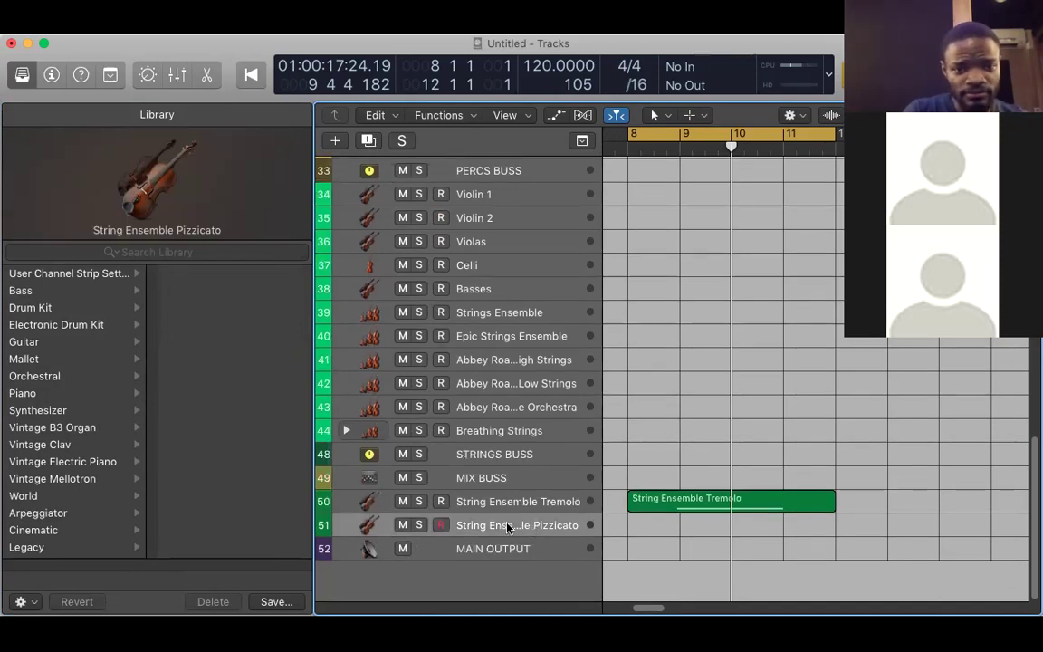
pyautogui.doubleClick(505, 589)
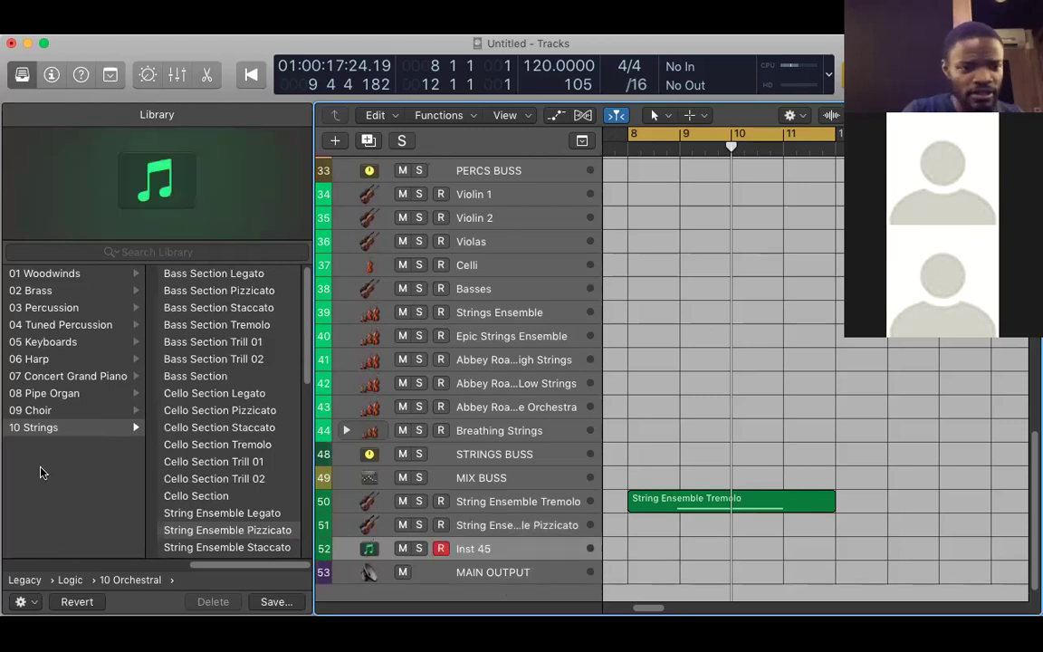
# Search the Library for "fm" and load the FM Builder patch on the new instrument track.
pyautogui.click(127, 251)
pyautogui.write('fm')
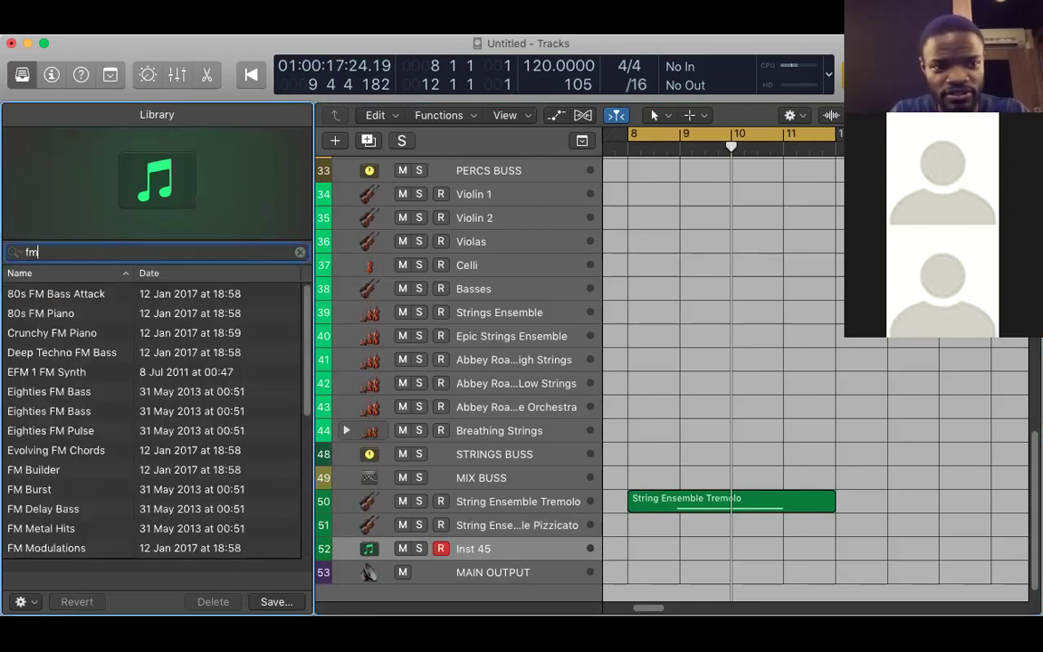
pyautogui.write('bui')
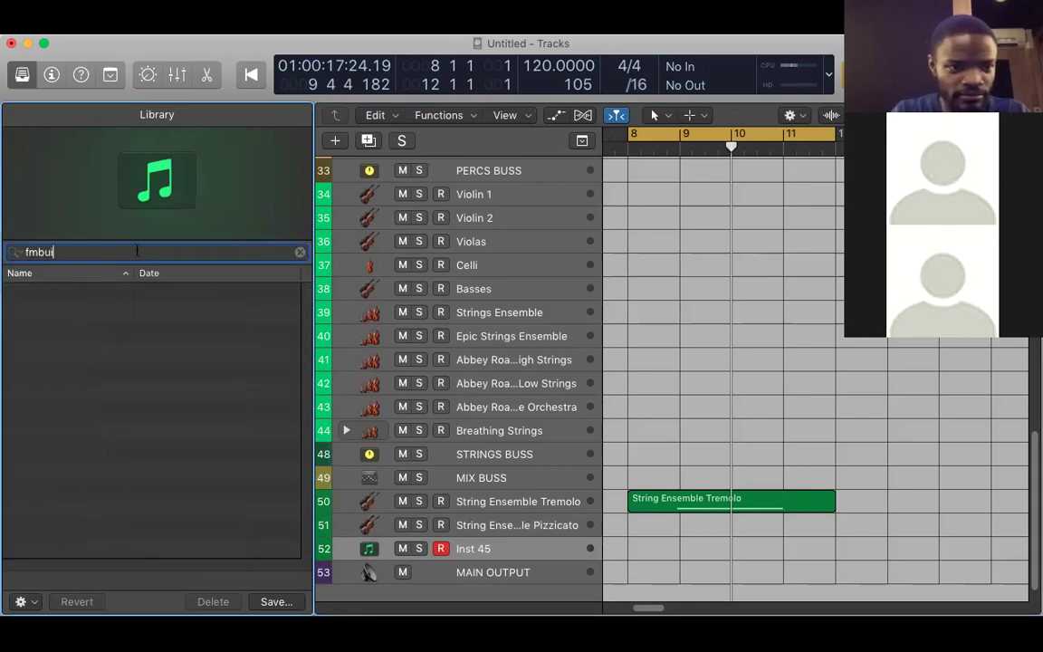
pyautogui.press('BackSpace')
pyautogui.press('BackSpace')
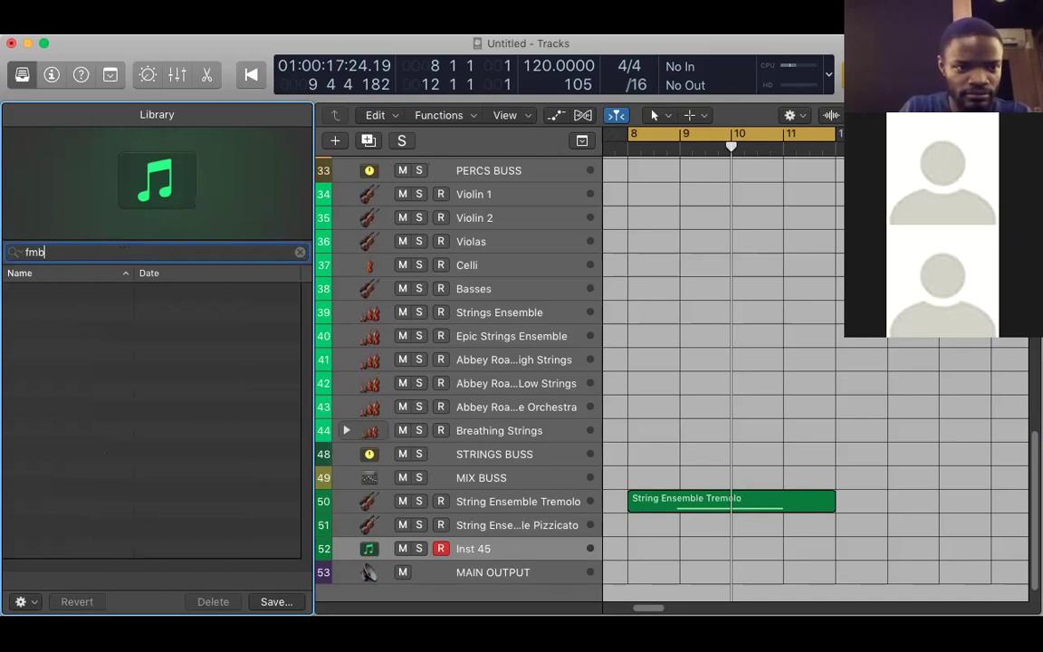
pyautogui.press('BackSpace')
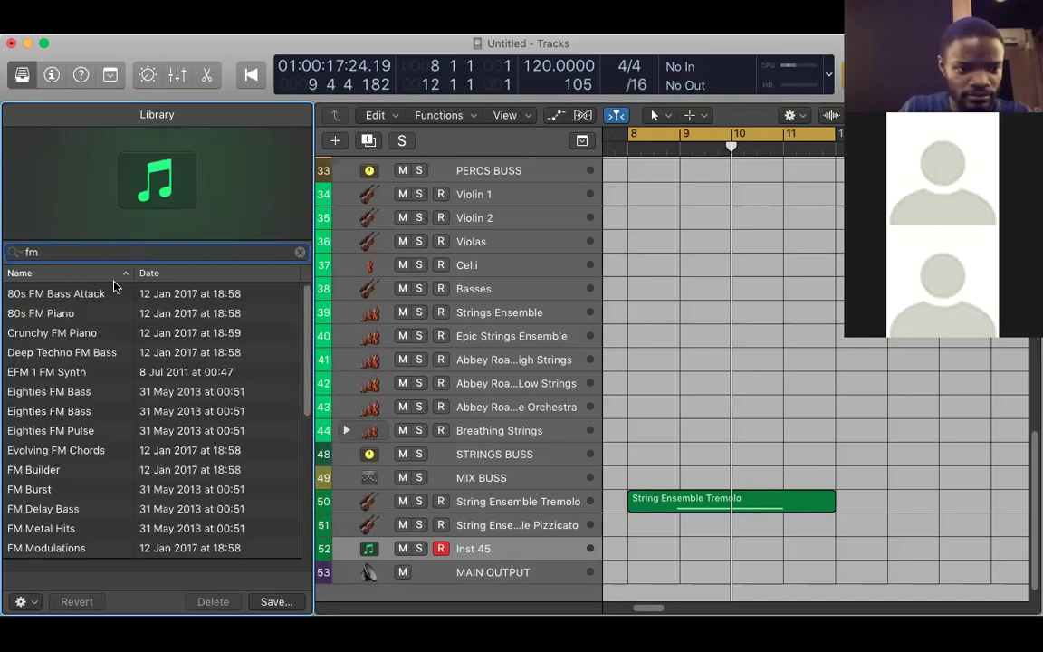
pyautogui.click(64, 470)
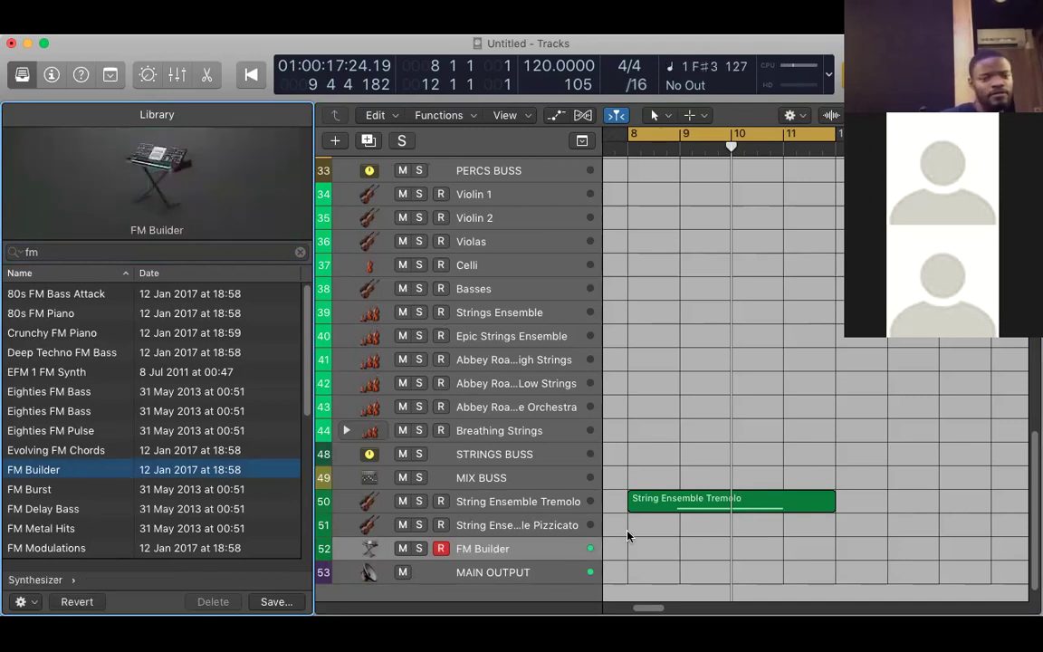
# Record an FM Builder part over the cycle range from bar 8 to 12, and play it back with the Library hidden.
pyautogui.press('r')
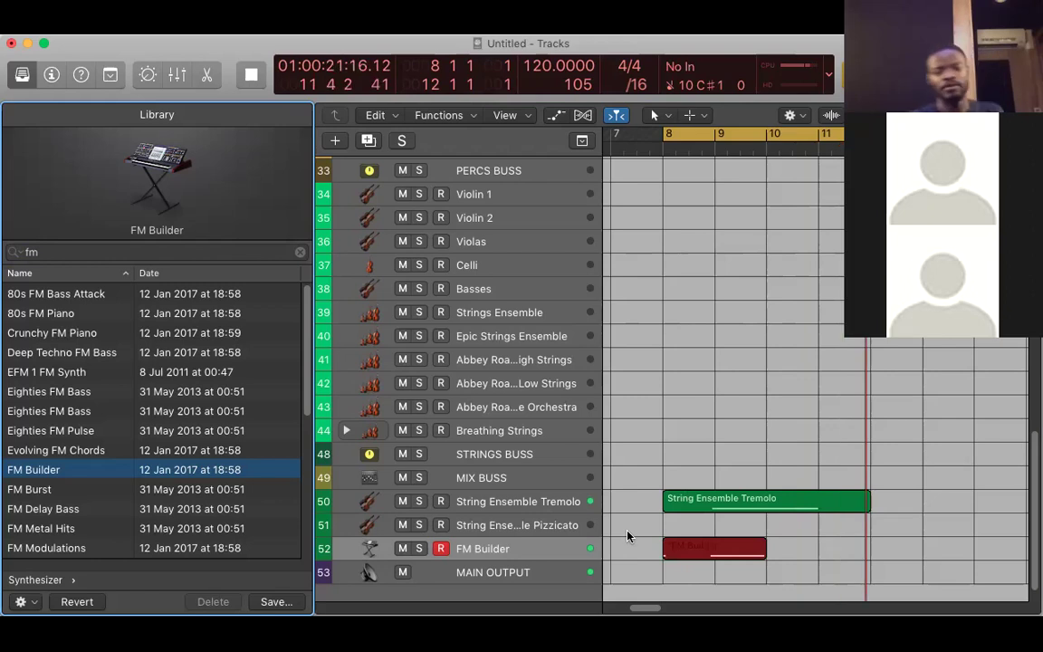
pyautogui.press('space')
pyautogui.press('space')
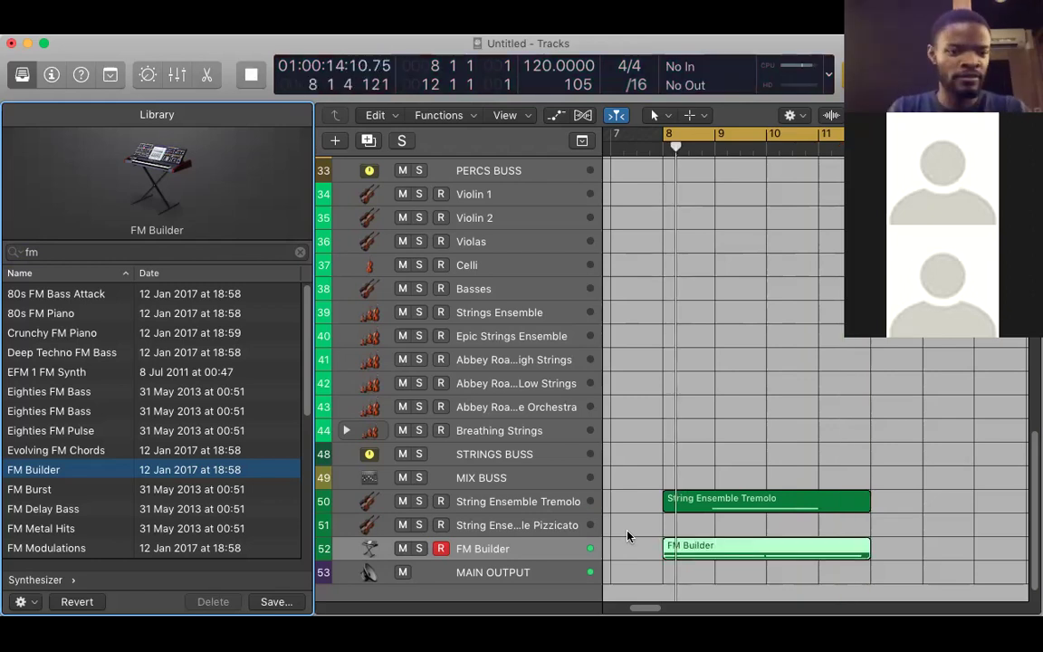
pyautogui.click(24, 78)
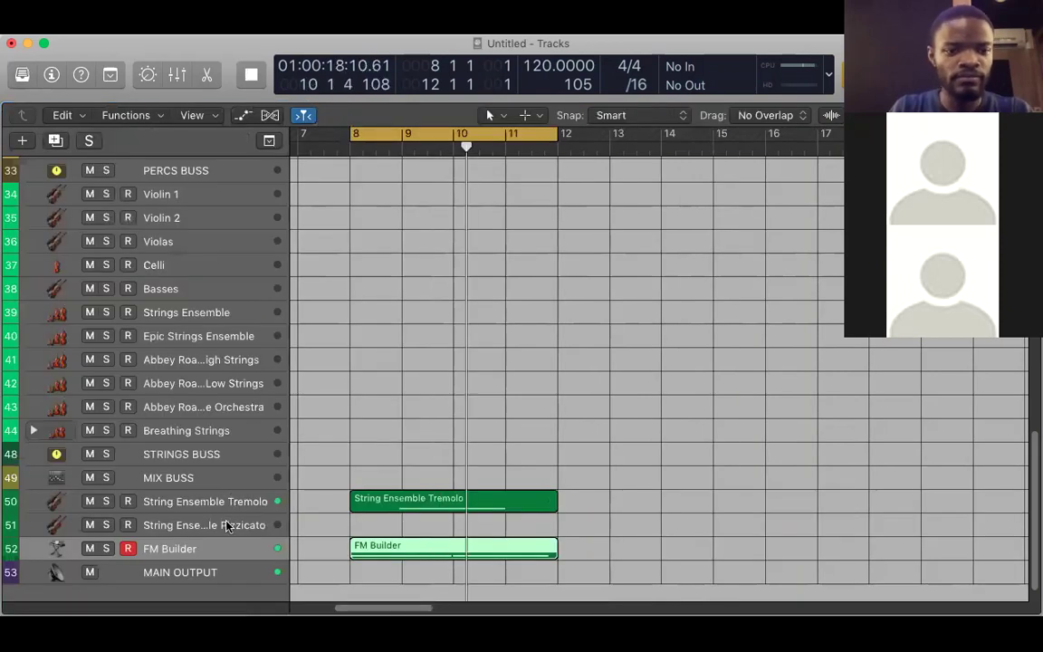
# Duplicate the String Ensemble Pizzicato track and choose the Cello Section Staccato patch for the duplicate in the reopened Library.
pyautogui.click(227, 527)
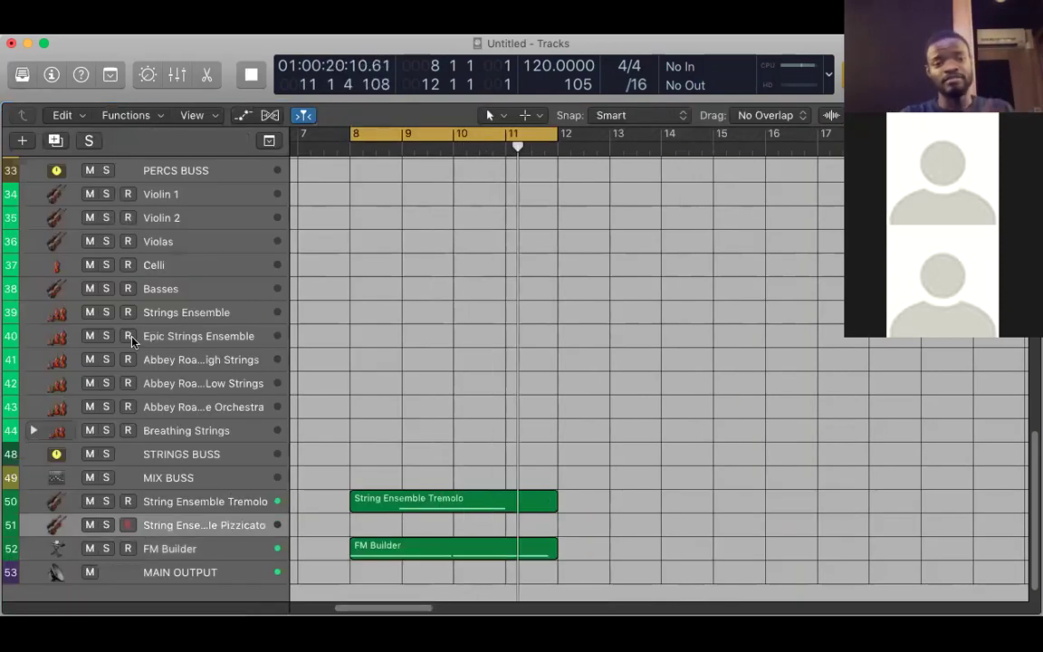
pyautogui.click(22, 78)
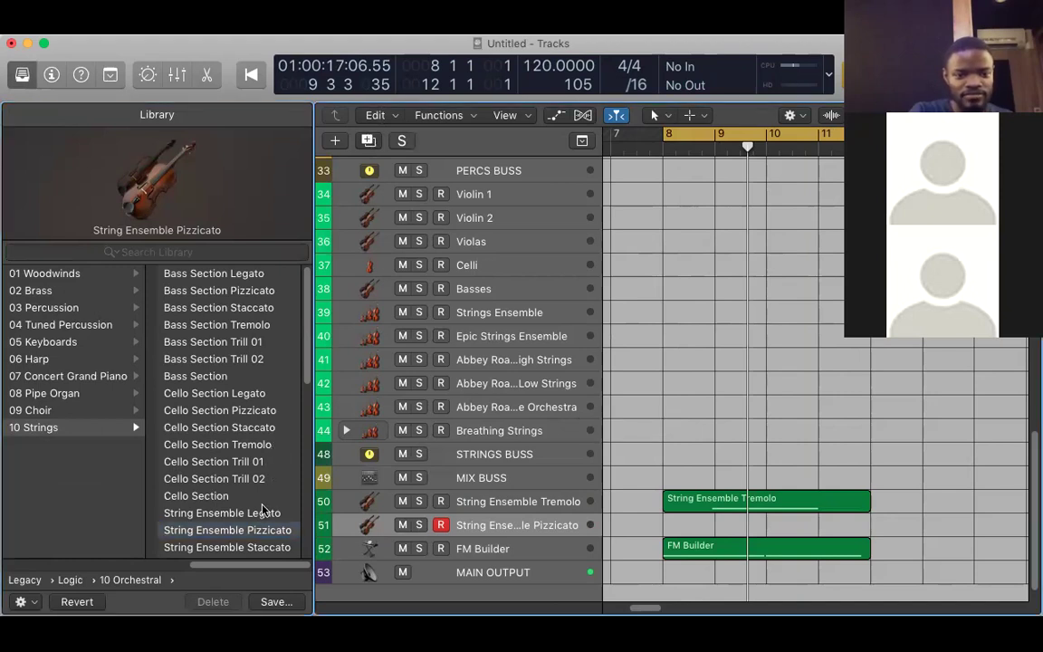
pyautogui.press('super+d')
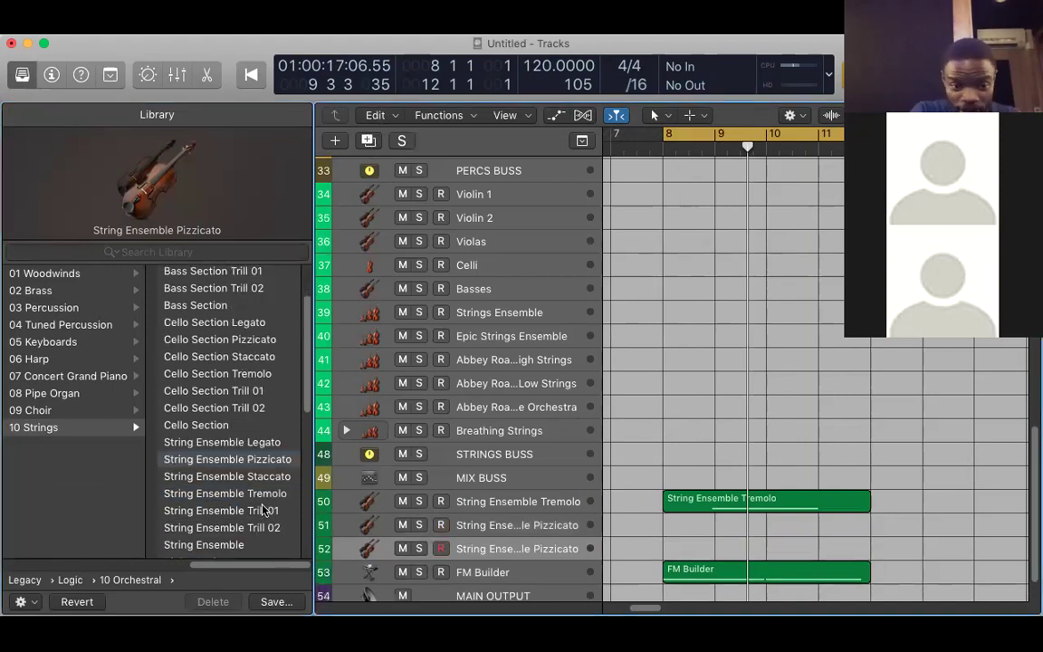
pyautogui.scroll(3, 250, 439)
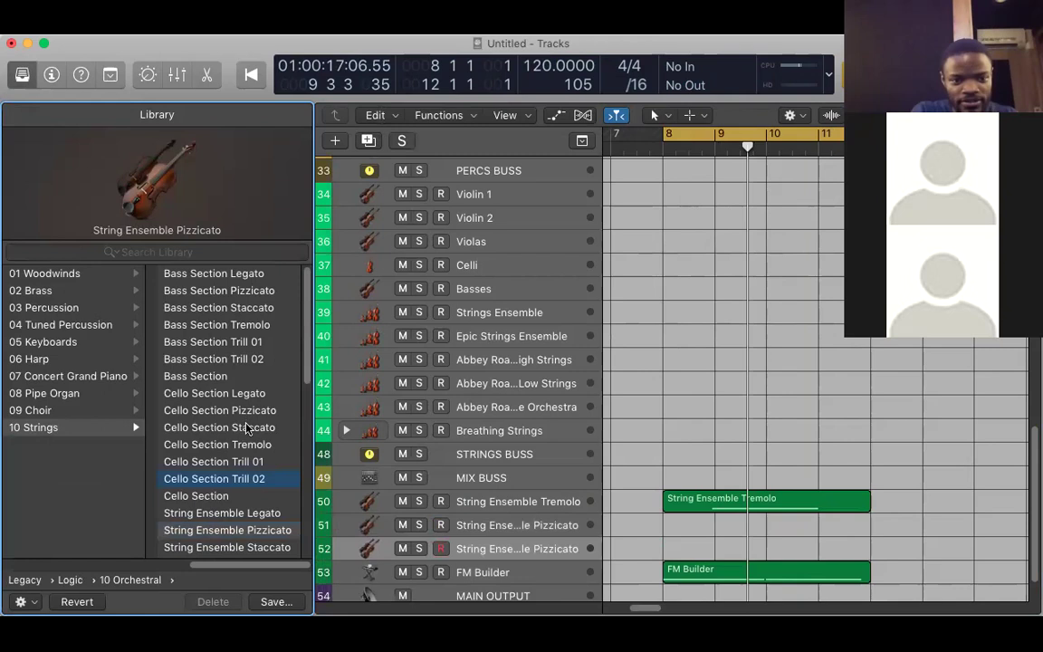
pyautogui.click(246, 427)
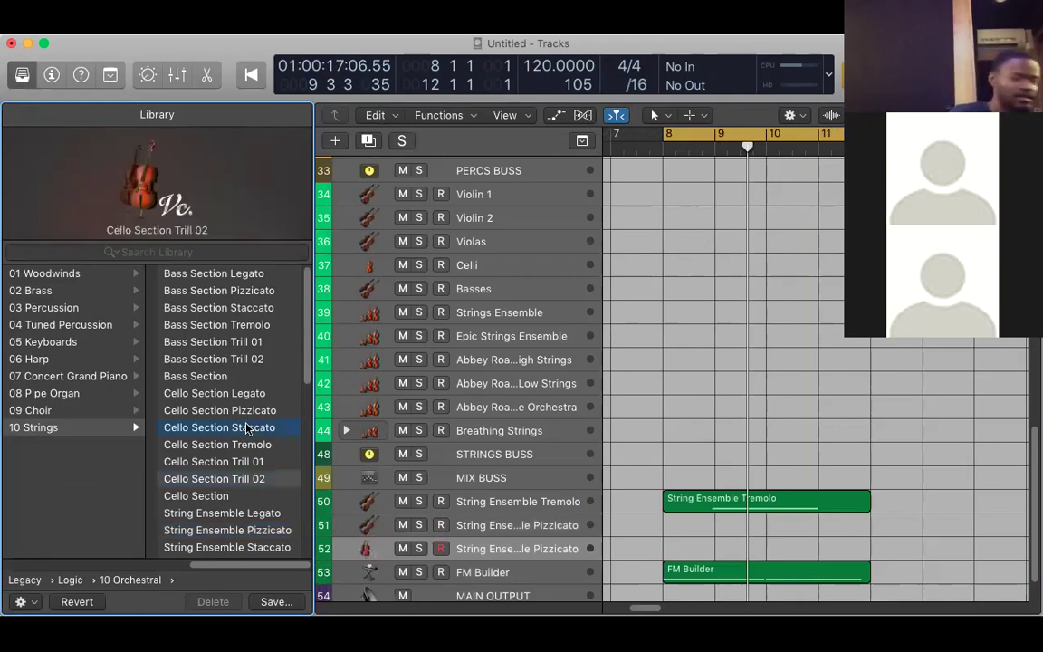
# Load Cello Section Staccato on the selected track, duplicate that track, and load Cello Section Trill 01 on the duplicate.
pyautogui.click(242, 426)
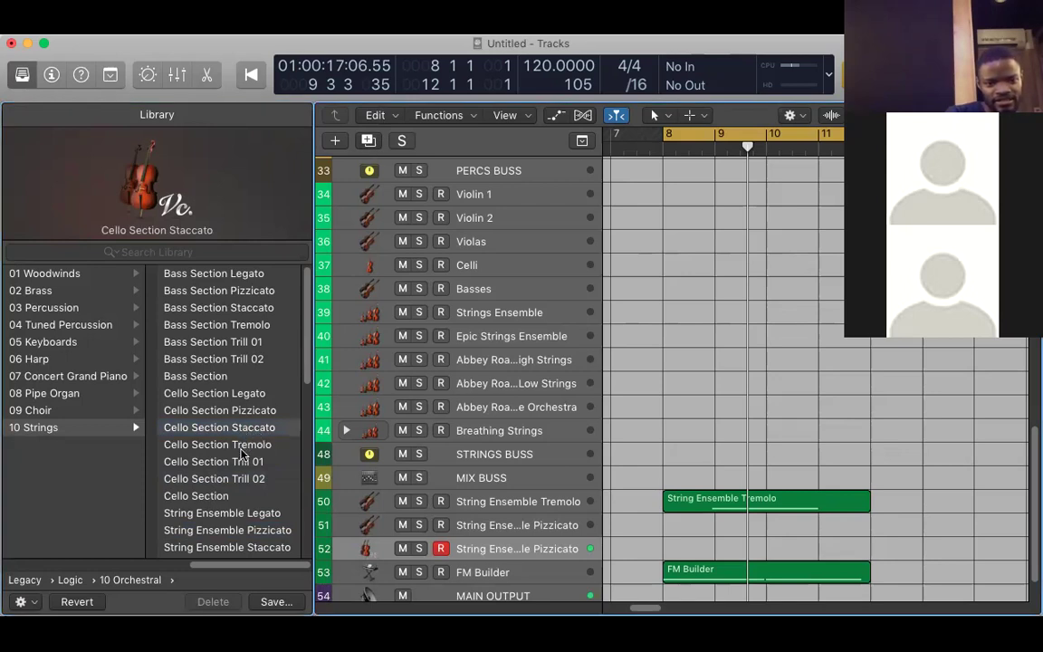
pyautogui.press('super+d')
pyautogui.click(246, 464)
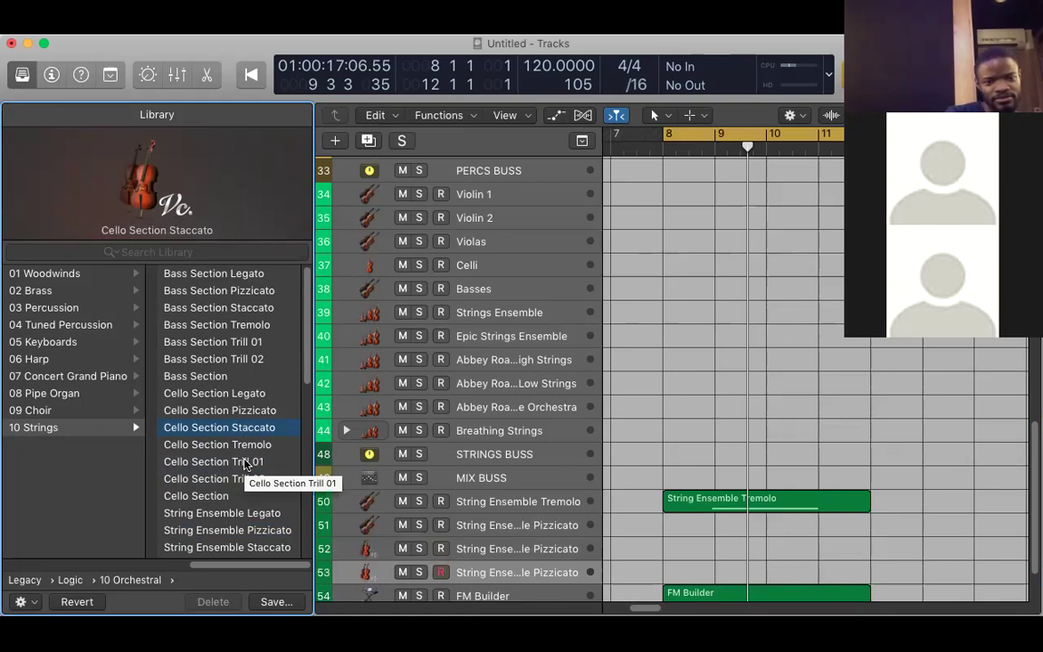
pyautogui.click(246, 464)
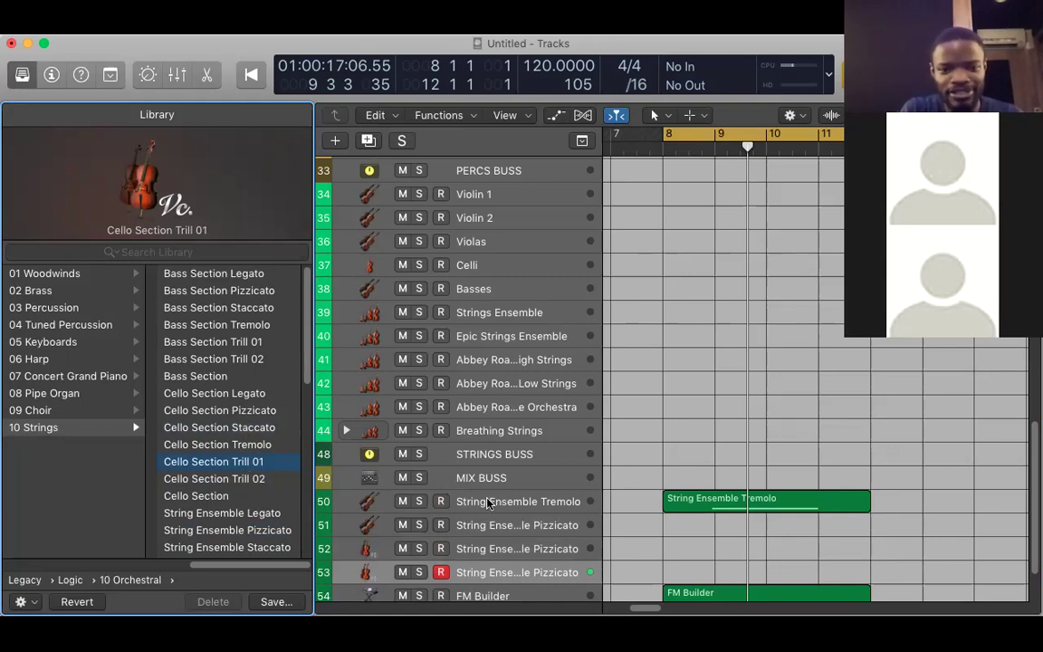
# Add another duplicate track above FM Builder and load the String Ensemble Legato patch on it.
pyautogui.scroll(-3, 489, 503)
pyautogui.click(372, 144)
pyautogui.click(371, 144)
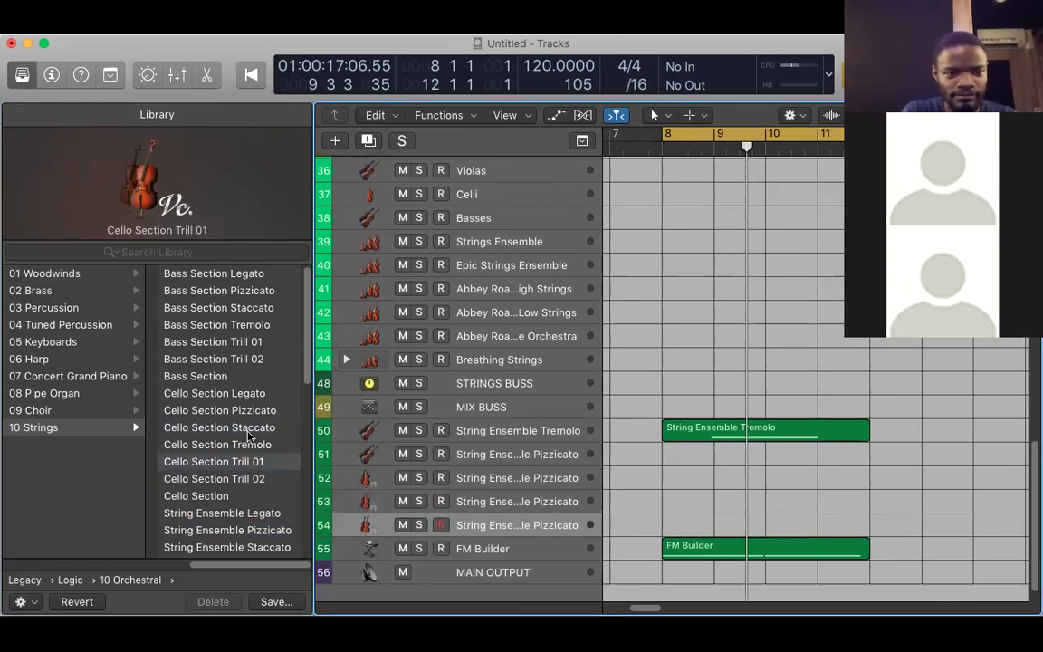
pyautogui.scroll(-5, 248, 435)
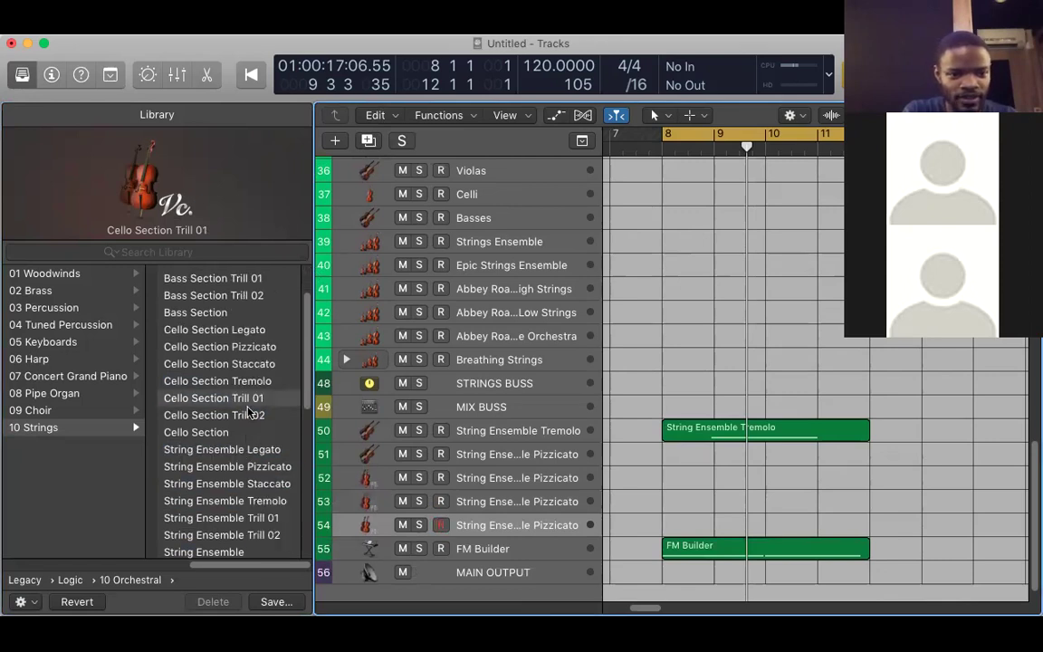
pyautogui.click(250, 372)
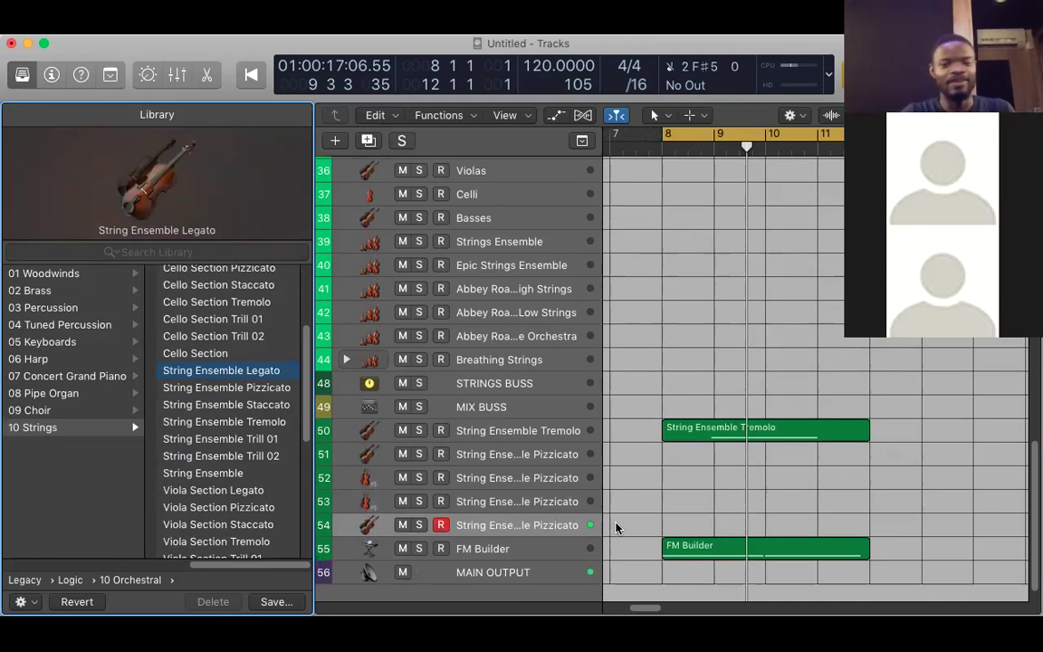
# Reset the names of tracks 52 and 53 to their patch names, Cello Section Staccato and Cello Section Trill 01.
pyautogui.click(549, 459)
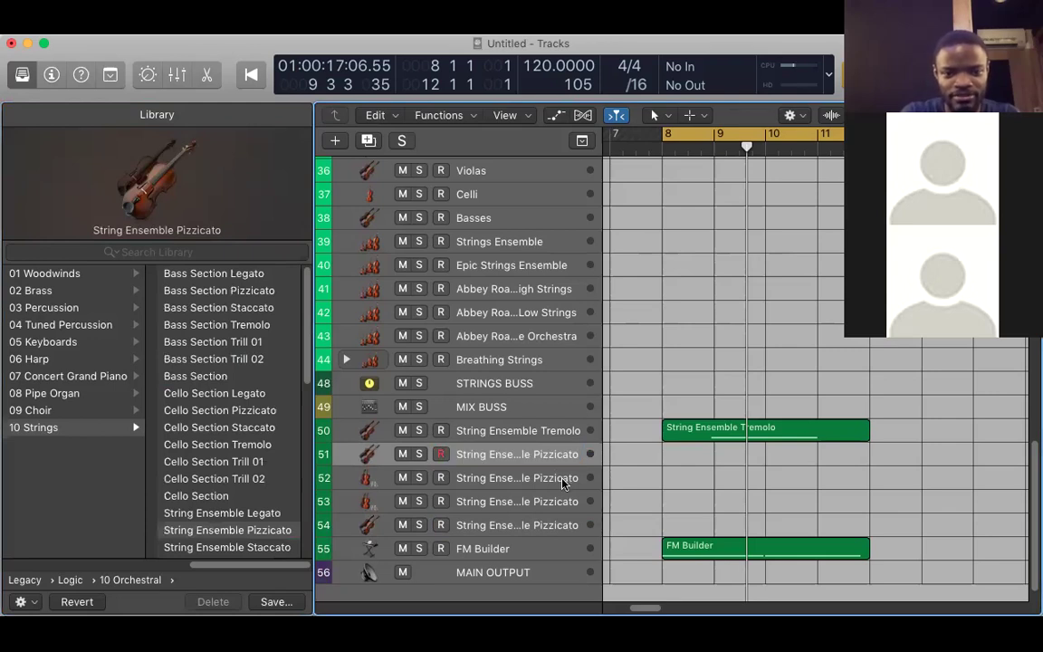
pyautogui.doubleClick(561, 478)
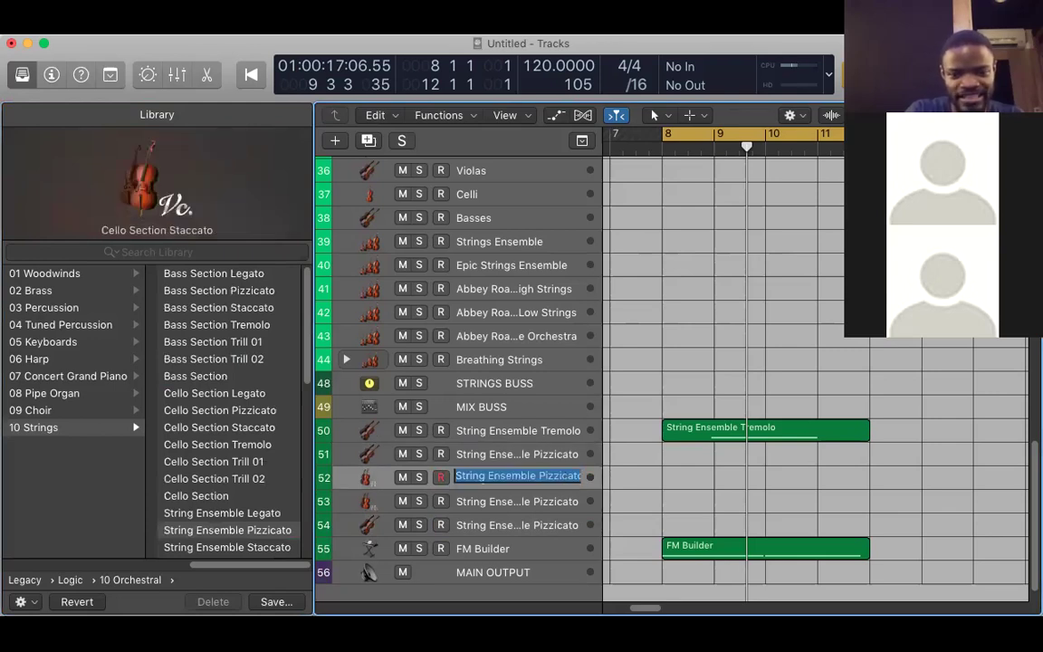
pyautogui.press('Escape')
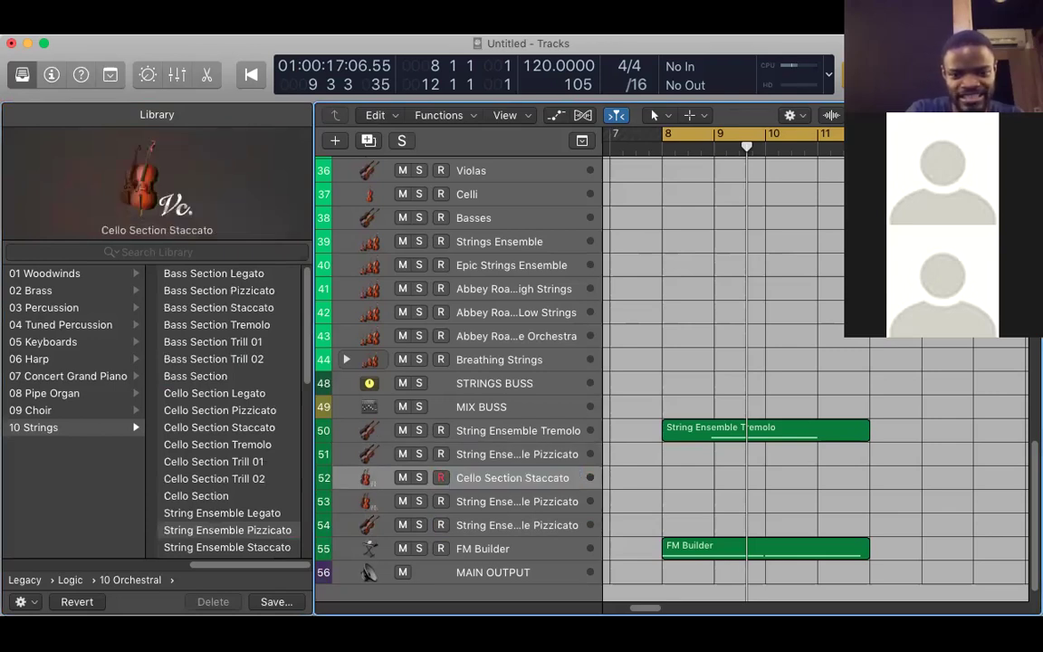
pyautogui.doubleClick(568, 502)
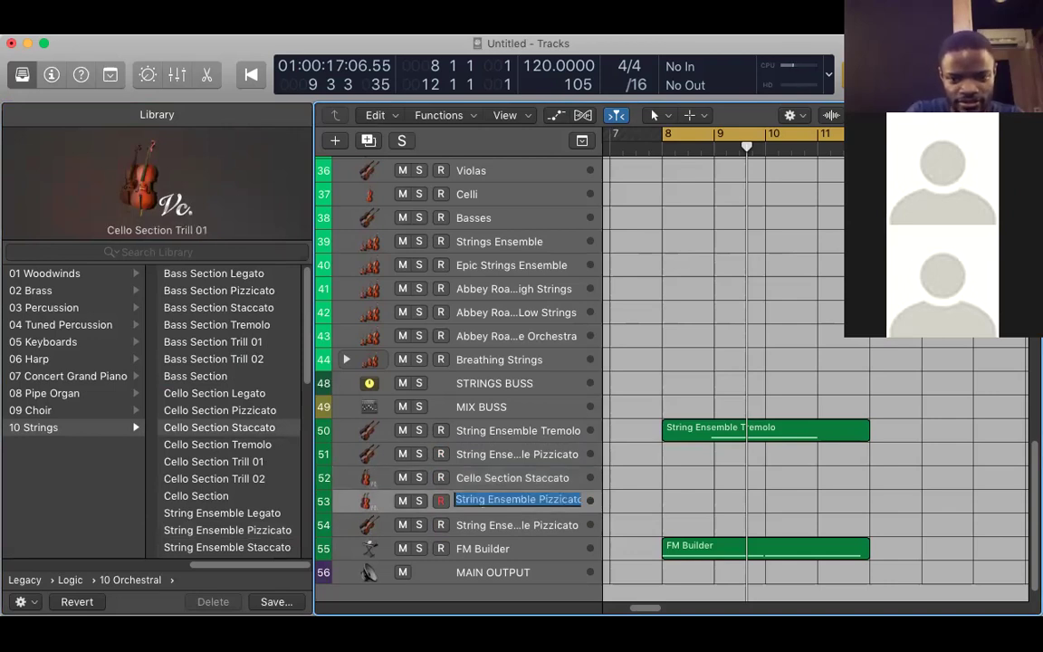
pyautogui.press('Escape')
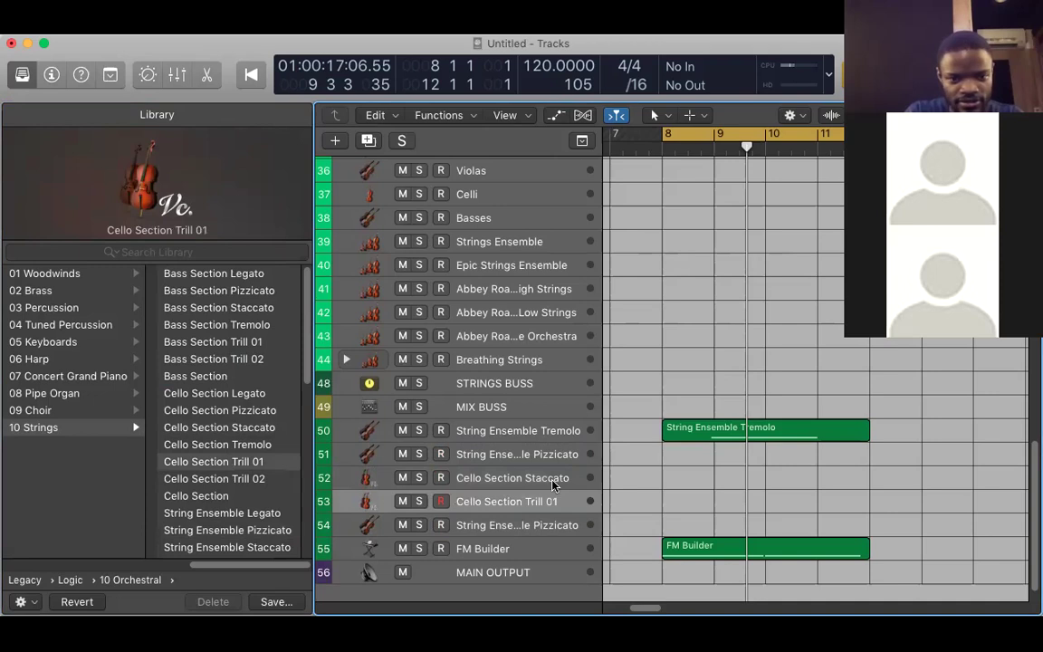
# Replace the Cello Section Staccato patch on track 52 with String Ensemble Staccato.
pyautogui.press('Up')
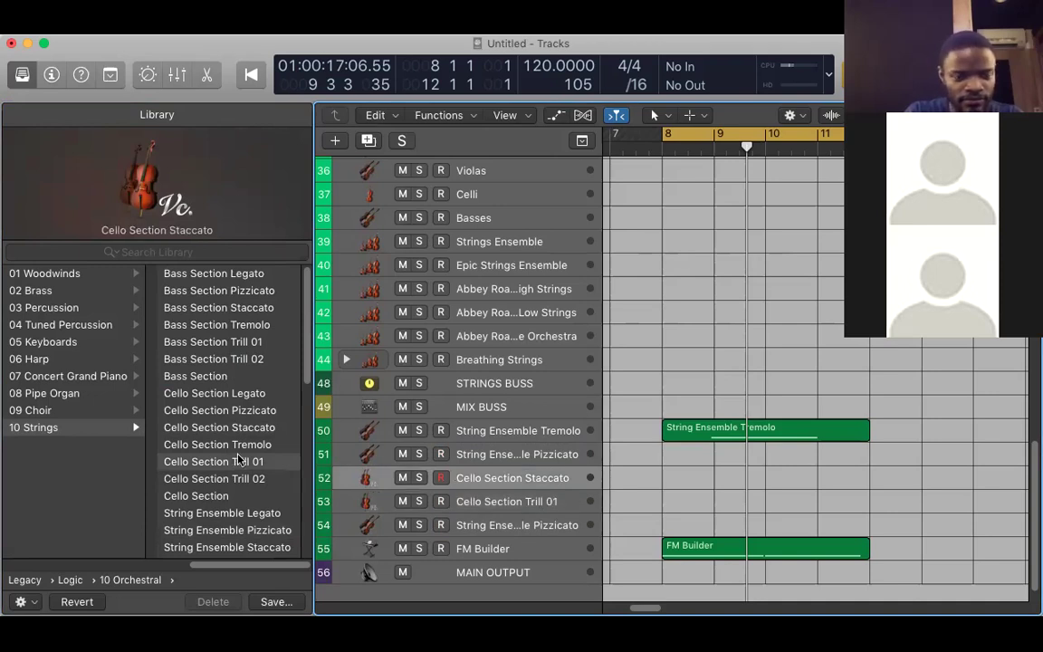
pyautogui.scroll(-5, 239, 460)
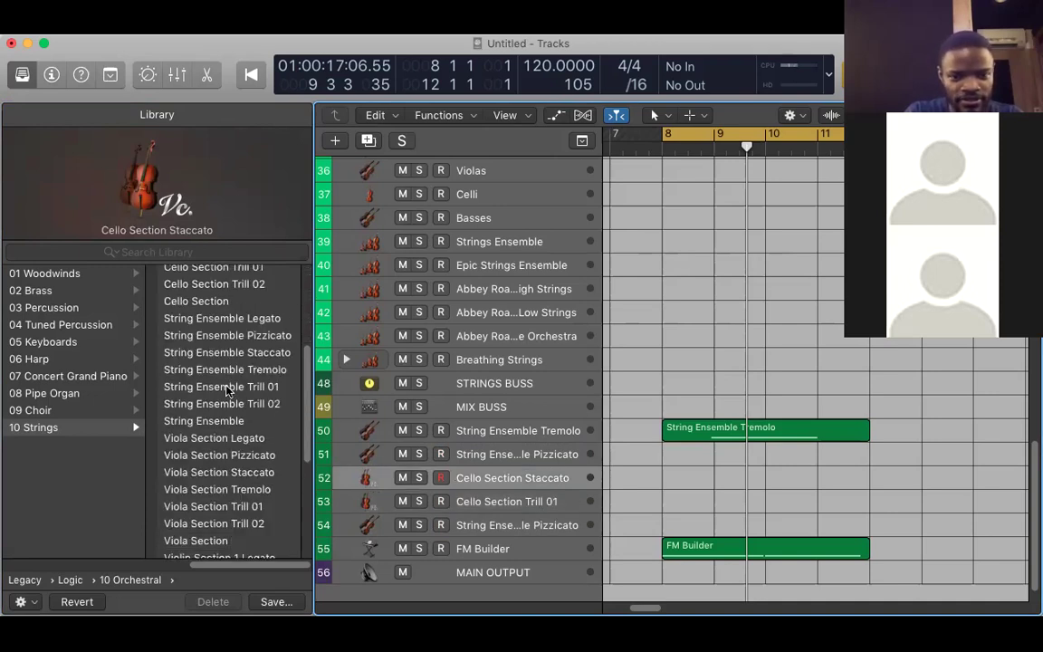
pyautogui.click(217, 353)
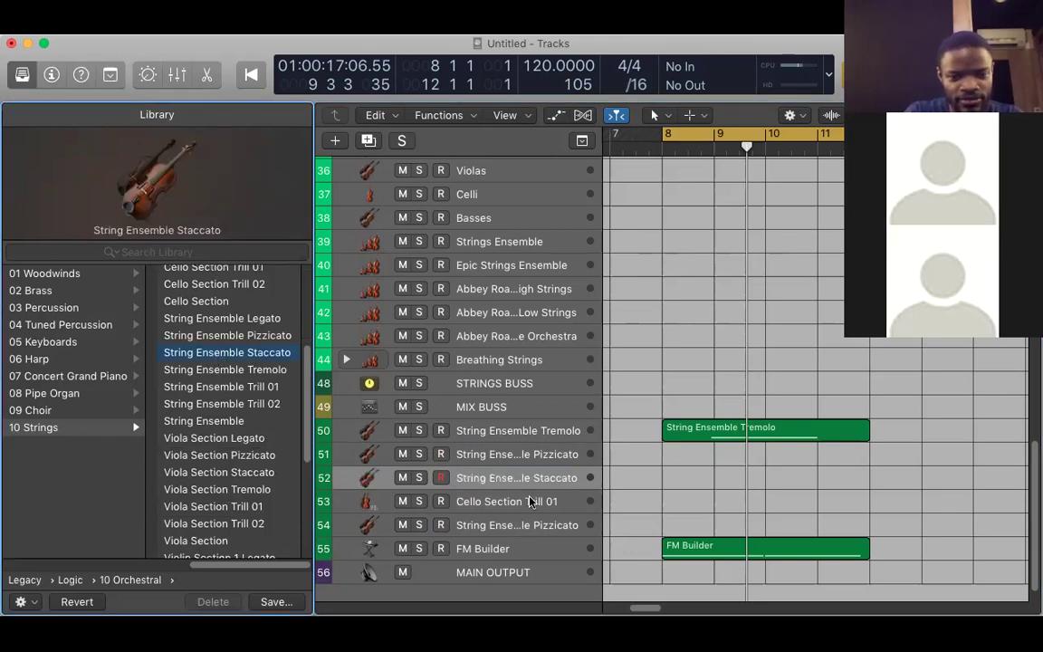
# Replace the Cello Section Trill 01 patch on track 53 with String Ensemble Trill 01.
pyautogui.press('Down')
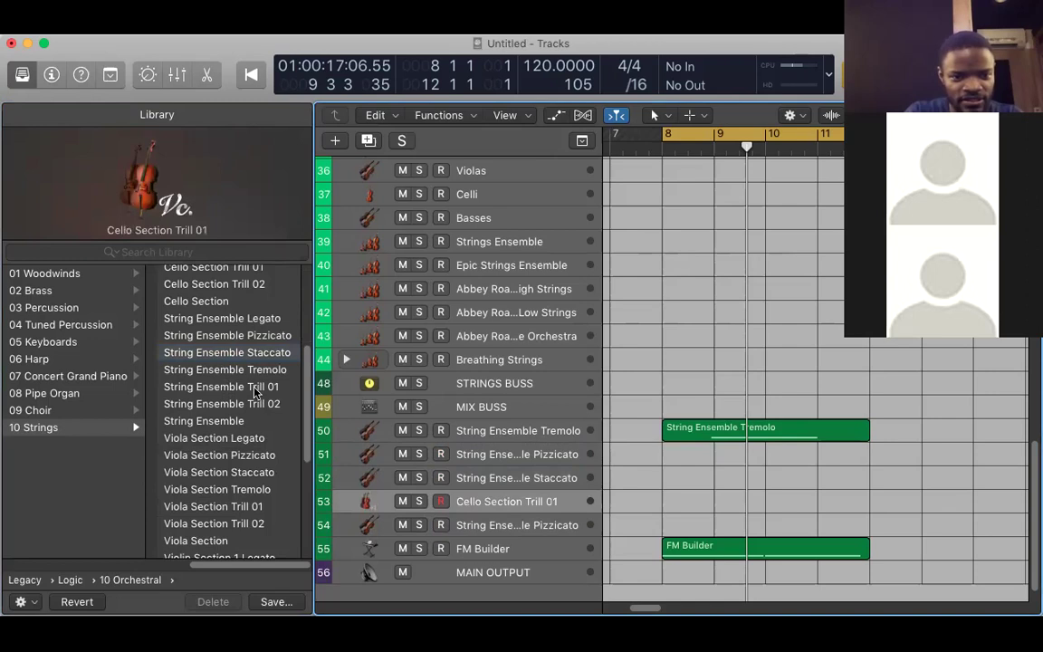
pyautogui.scroll(5, 231, 356)
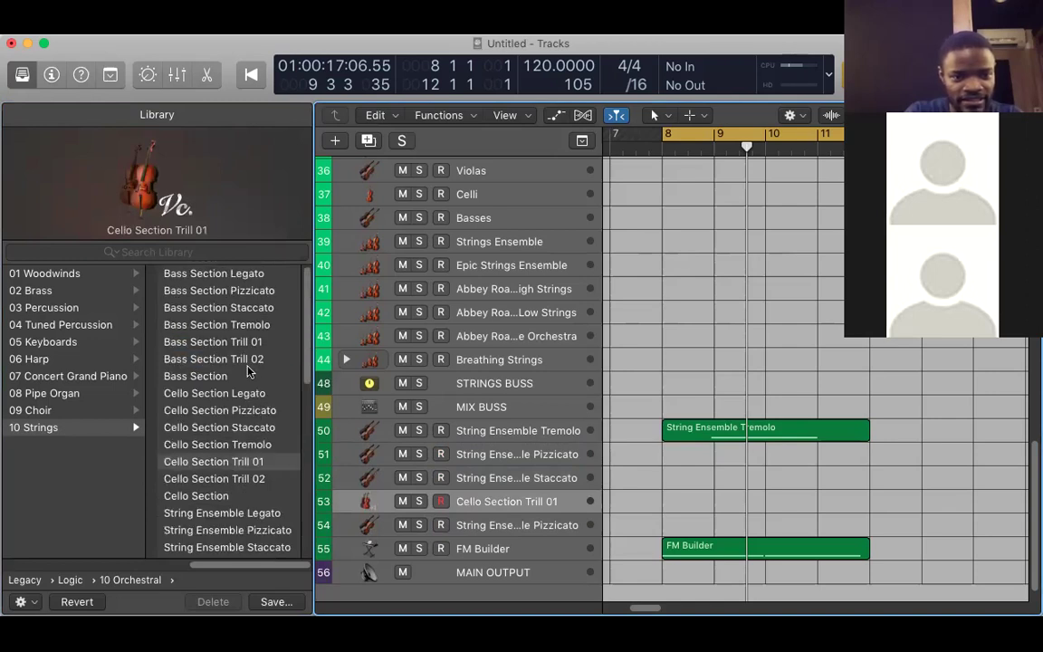
pyautogui.scroll(1, 247, 371)
pyautogui.scroll(-7, 248, 371)
pyautogui.click(243, 336)
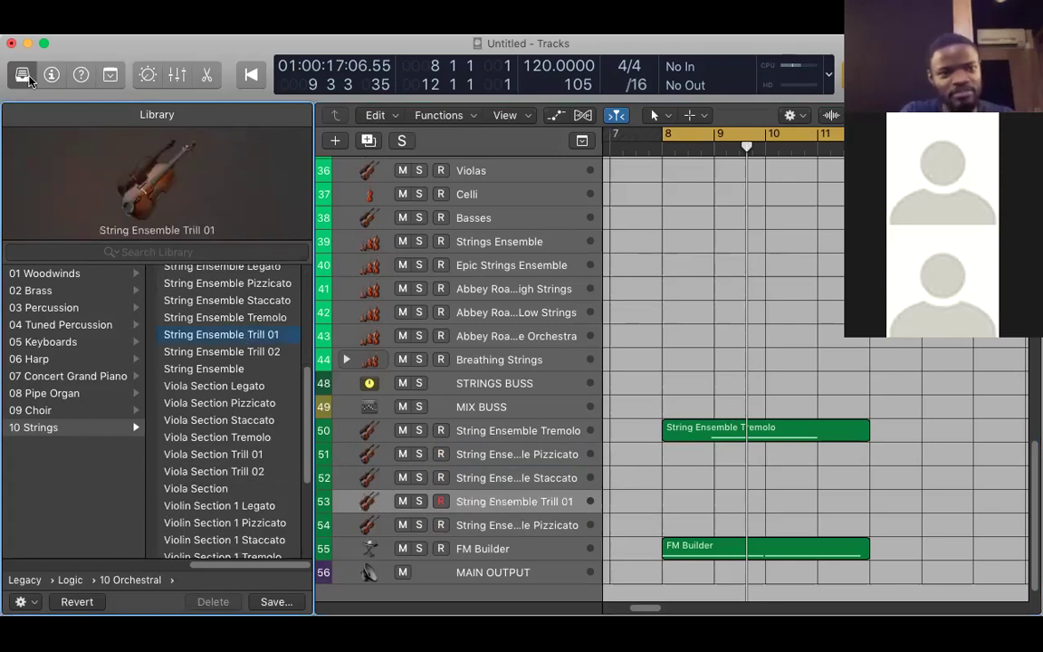
# Hide the Library and record a short String Ensemble Trill 01 part in bar 8.
pyautogui.press('y')
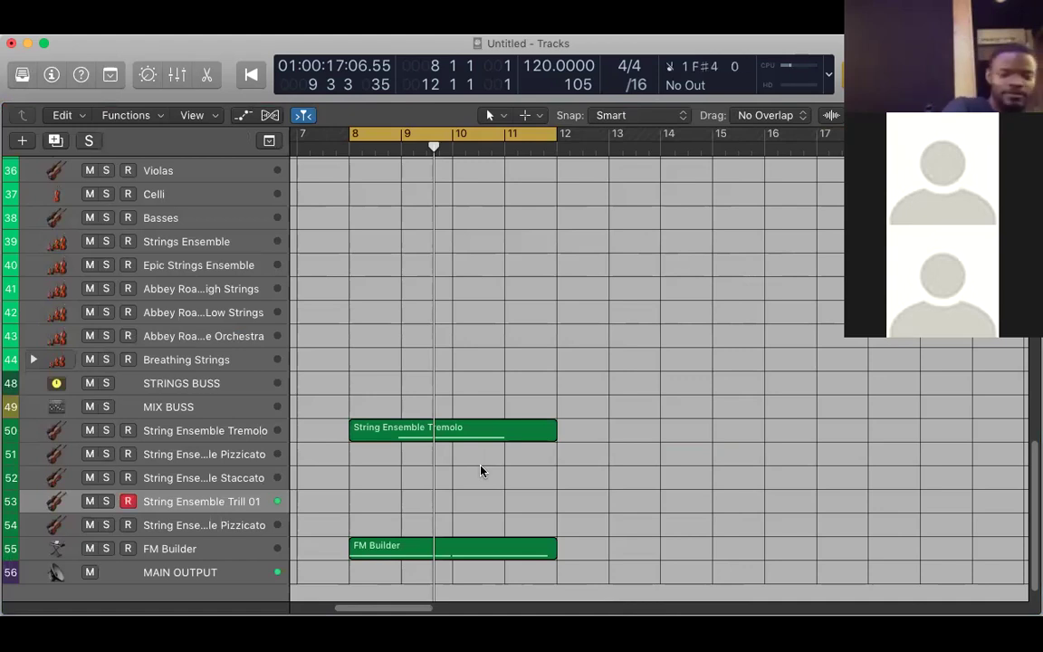
pyautogui.press('r')
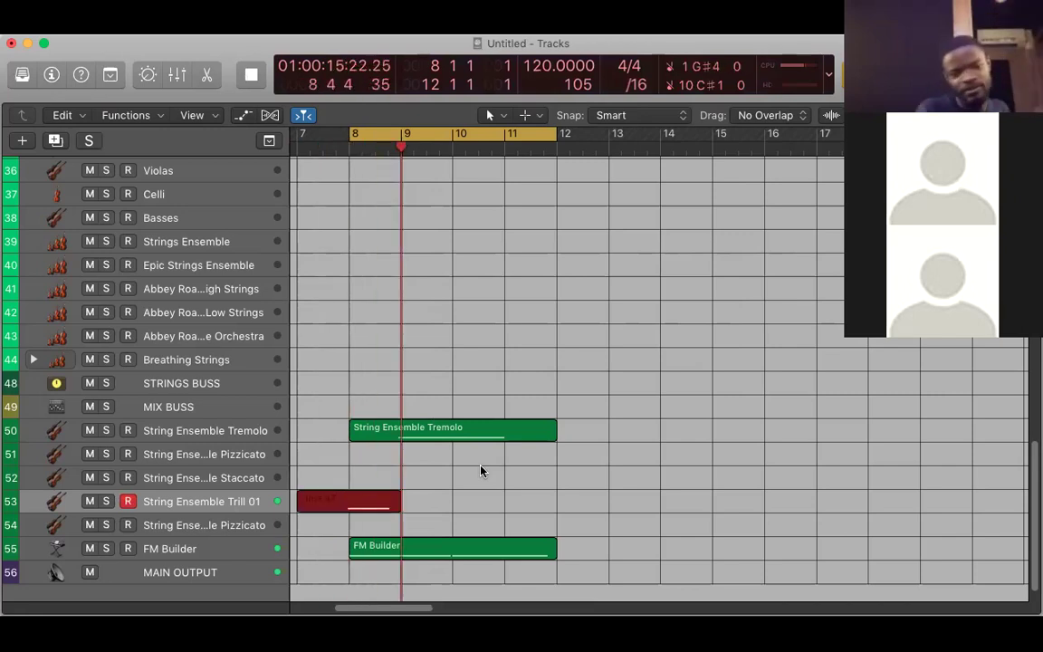
pyautogui.press('space')
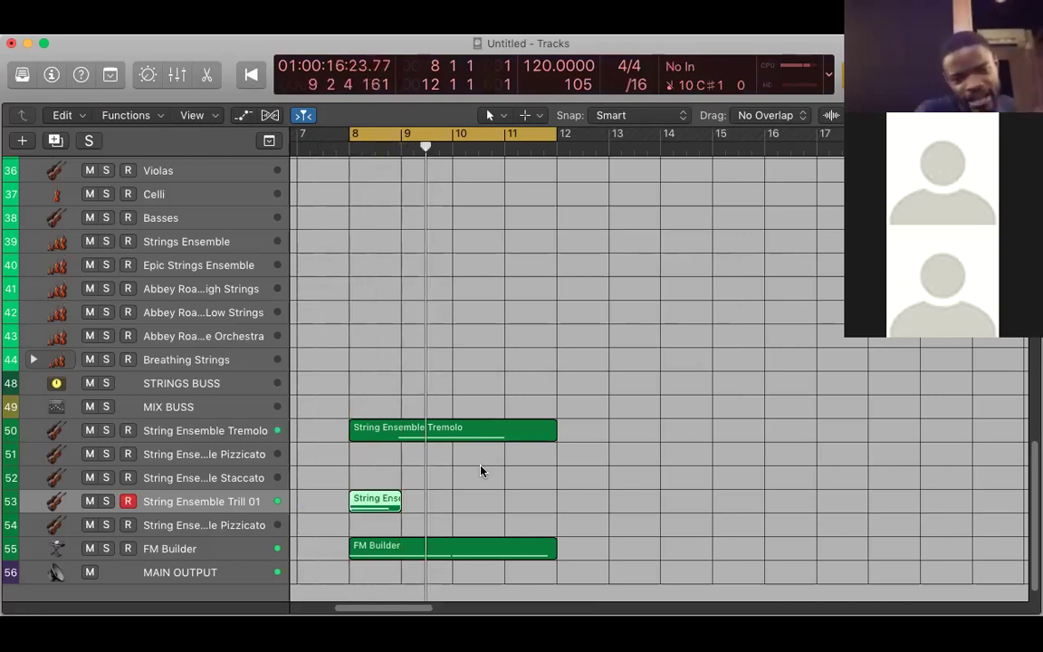
# Select the String Ensemble Staccato track and play back the loop from bar 8.
pyautogui.click(232, 461)
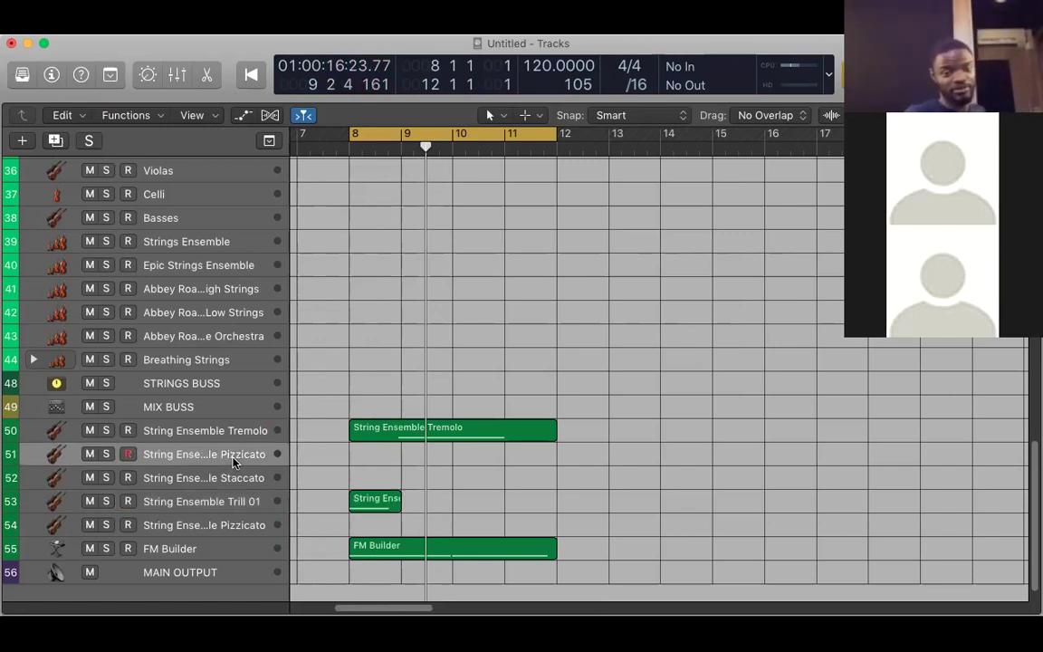
pyautogui.press('Down')
pyautogui.press('space')
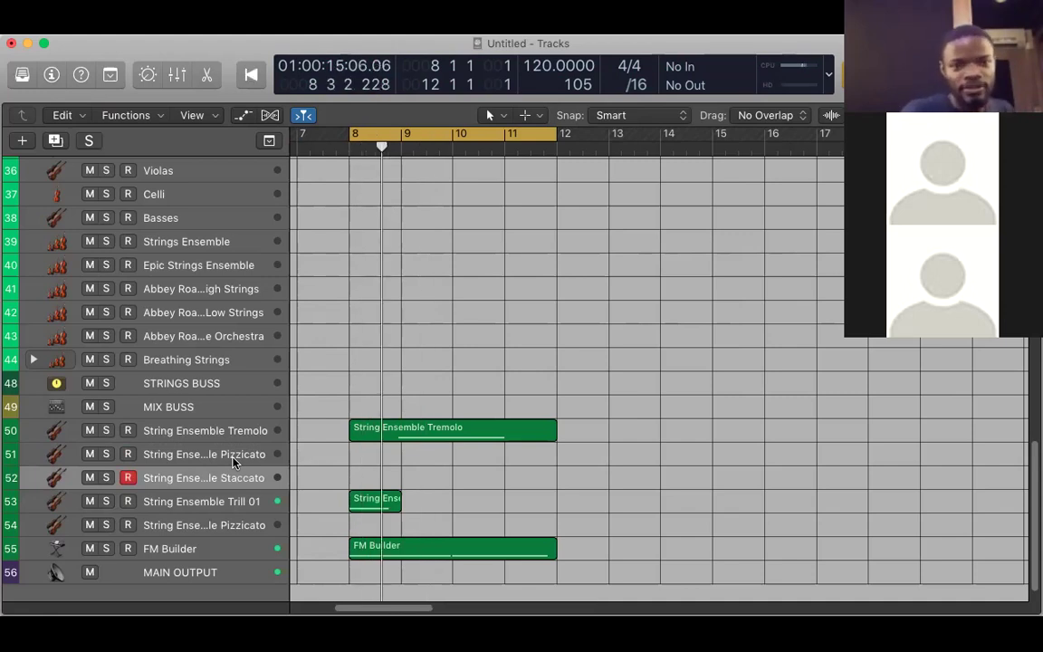
# Quantize all notes in the String Ensemble Trill 01 region to 1/16 notes and play back the loop with the editor closed.
pyautogui.click(369, 507)
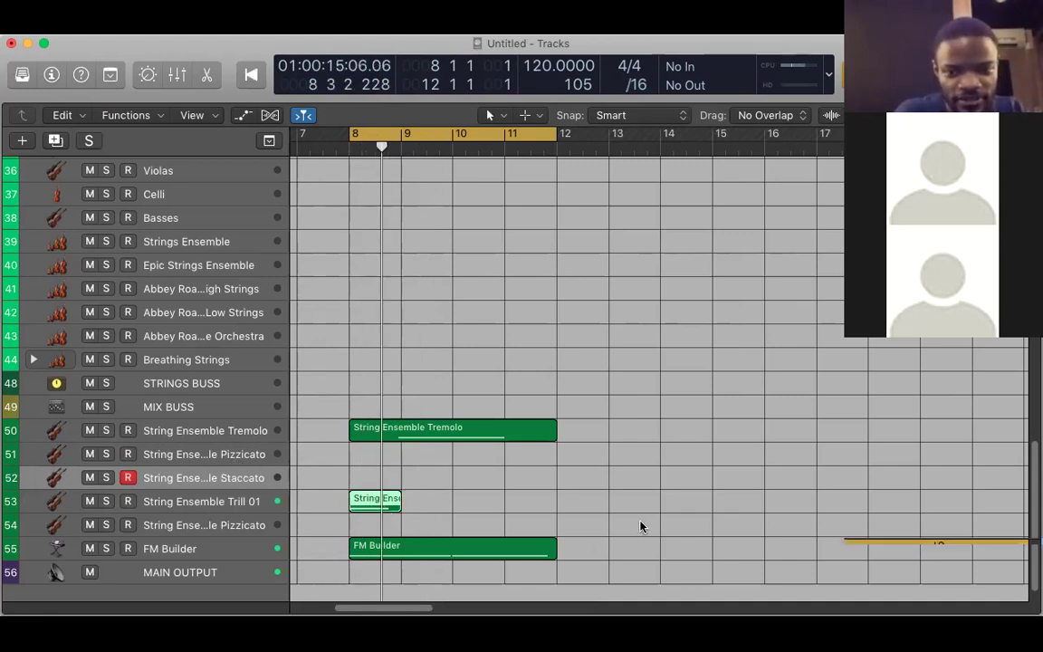
pyautogui.press('e')
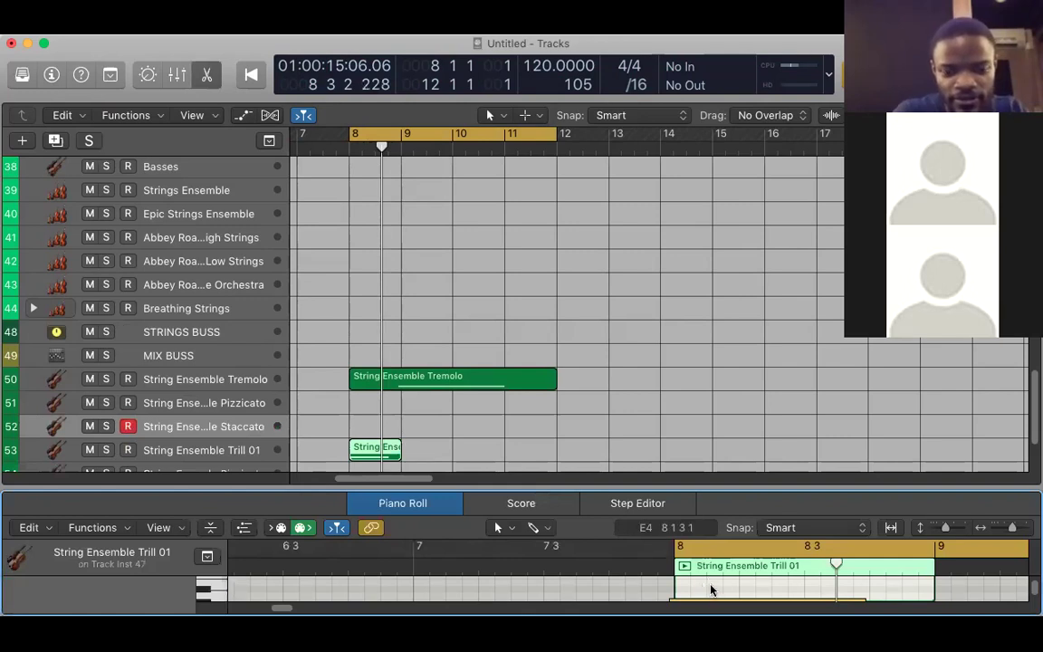
pyautogui.press('super+a')
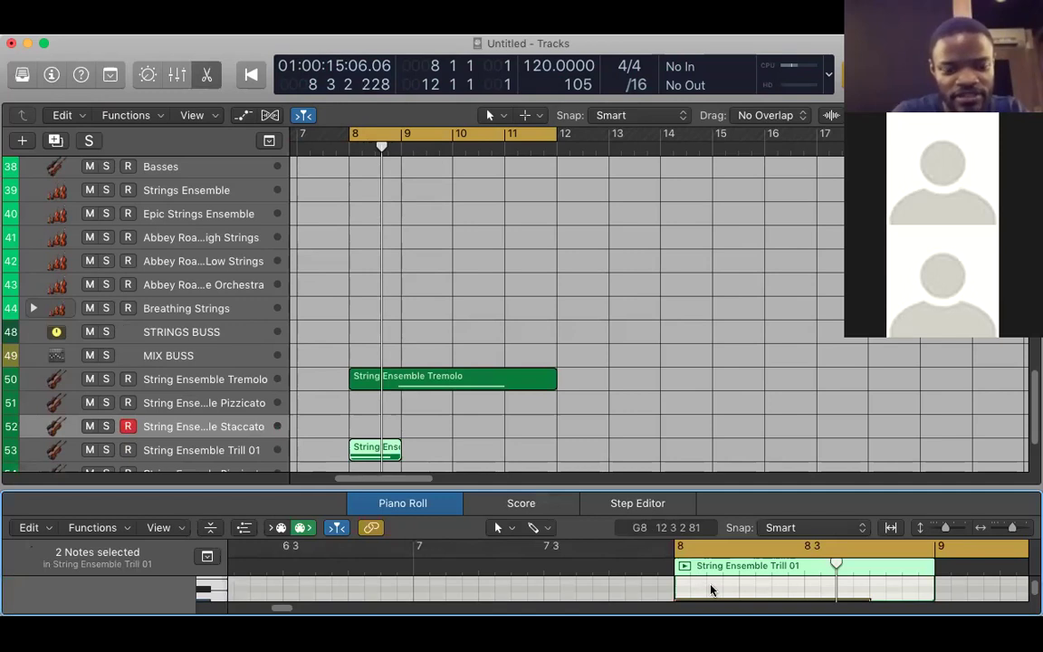
pyautogui.press('x')
pyautogui.press('x')
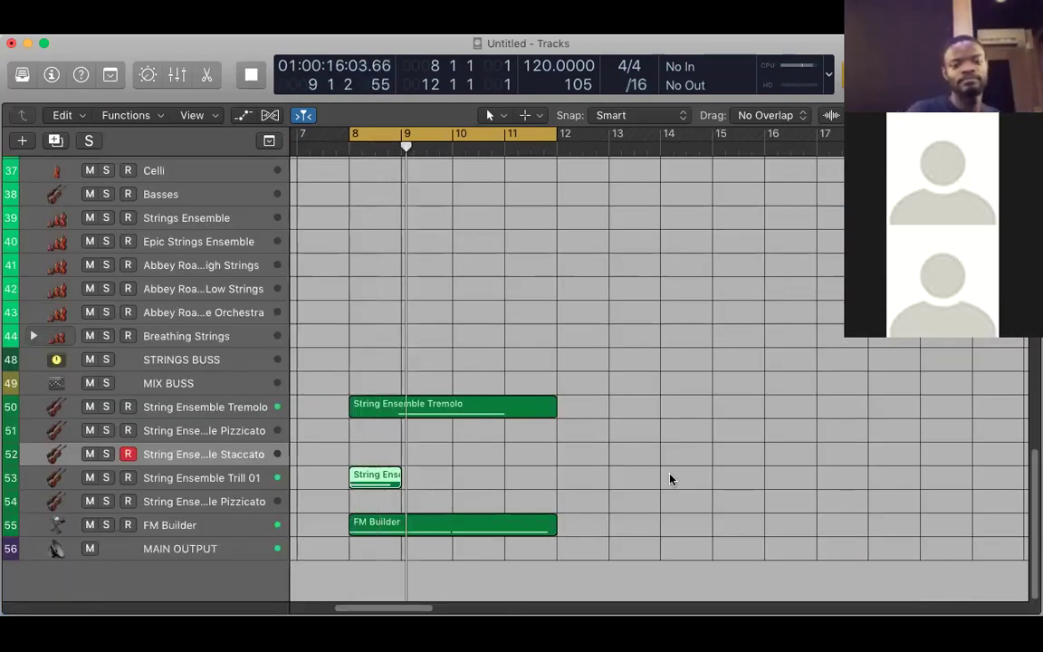
pyautogui.press('space')
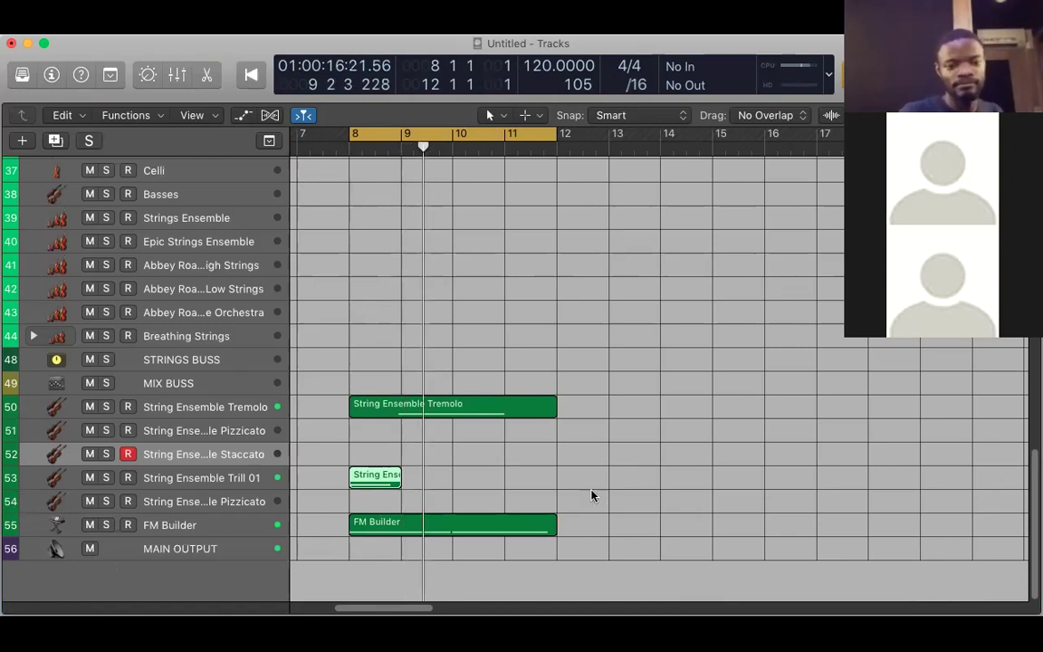
# Inspect the short high note of the String Ensemble Trill 01 region in an enlarged Piano Roll, and return to the tracks.
pyautogui.doubleClick(376, 485)
pyautogui.moveTo(632, 495); pyautogui.dragTo(605, 214)
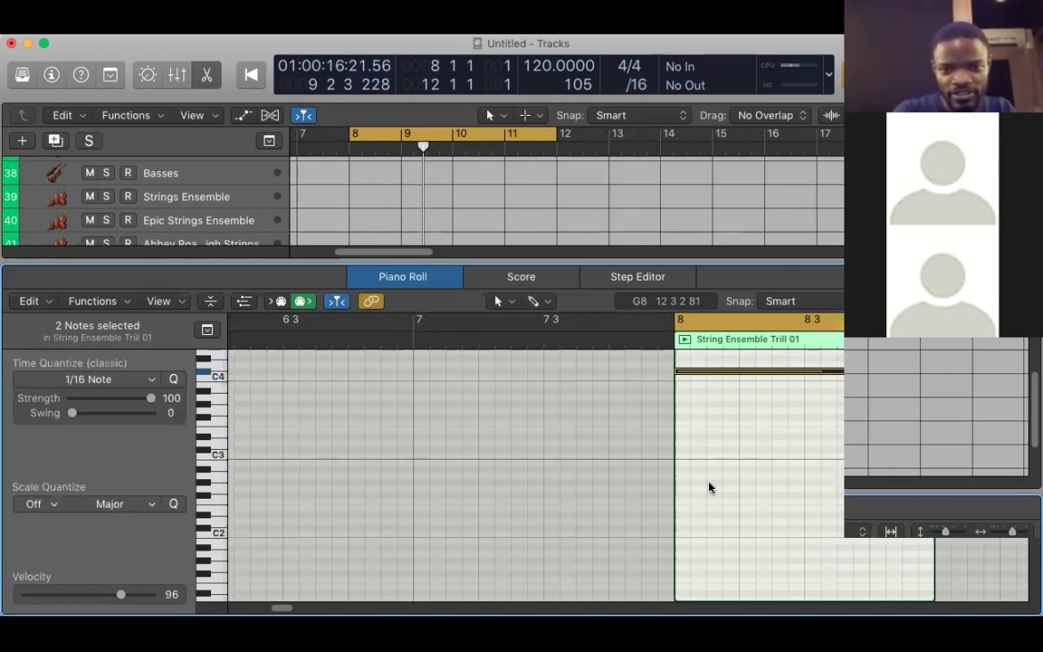
pyautogui.hscroll(5, 710, 487)
pyautogui.scroll(5, 710, 487)
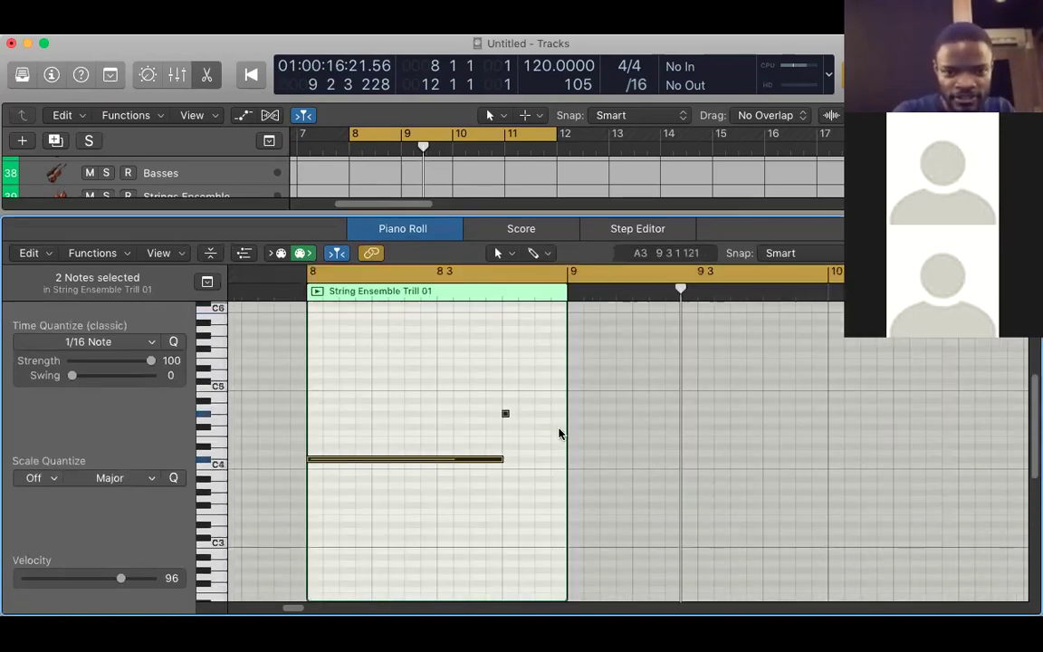
pyautogui.click(506, 415)
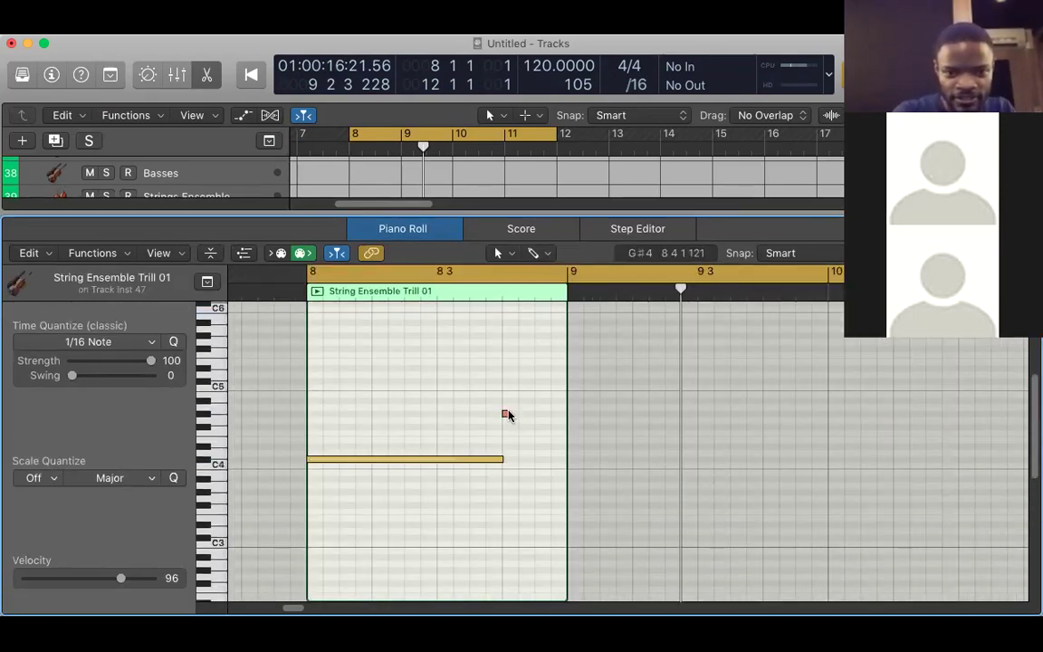
pyautogui.press('x')
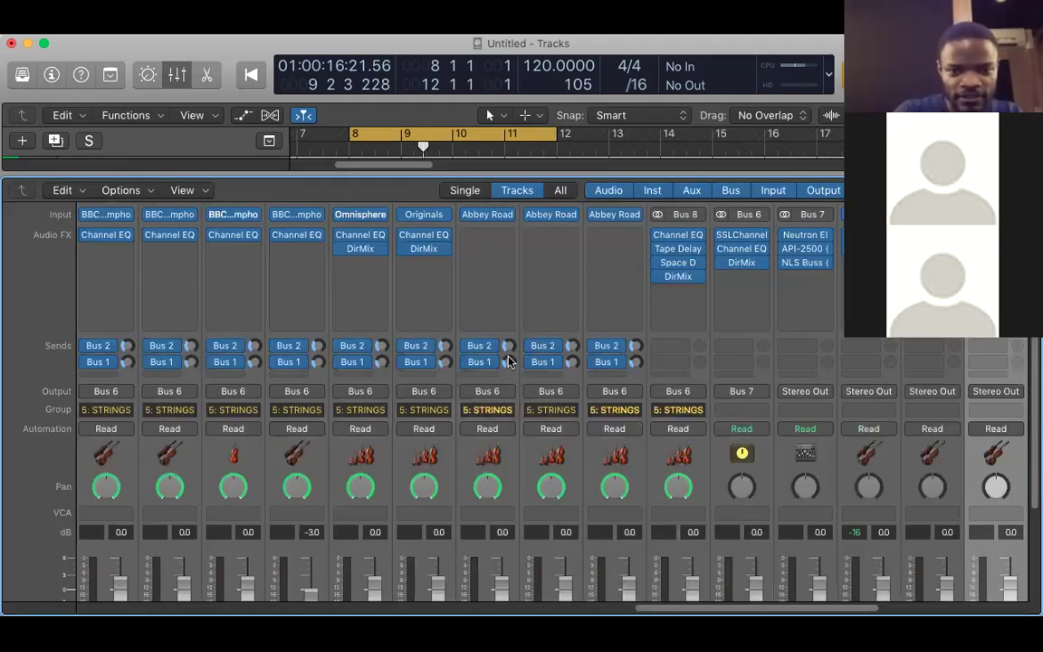
pyautogui.press('x')
# Align the F#3 note in the String Ensemble Tremolo region with the start of bar 9 in the Piano Roll.
pyautogui.click(471, 405)
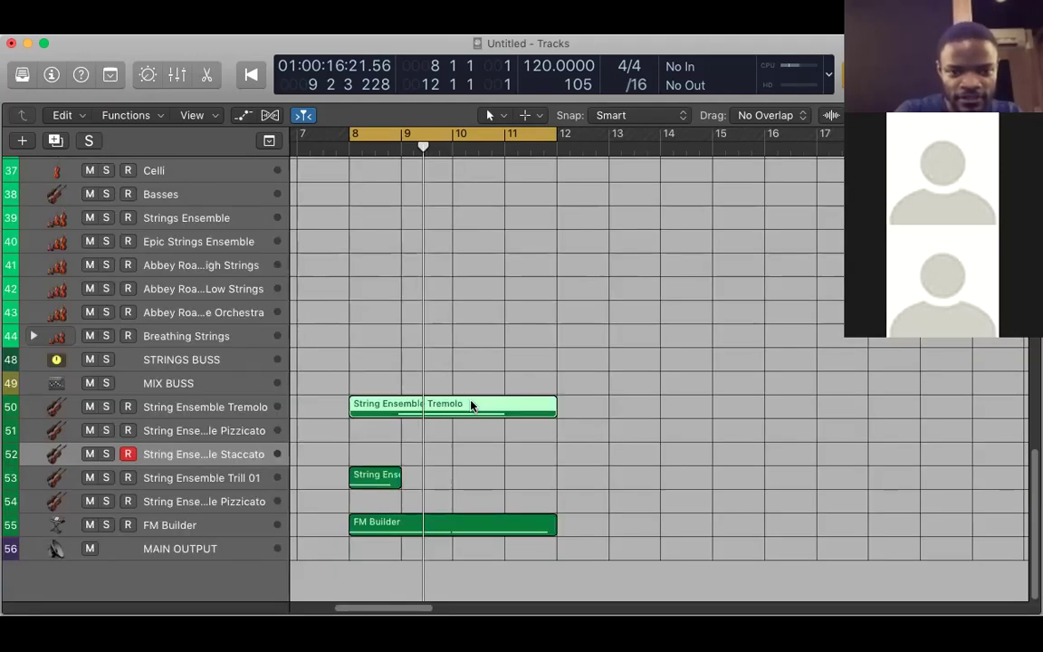
pyautogui.press('p')
pyautogui.click(569, 446)
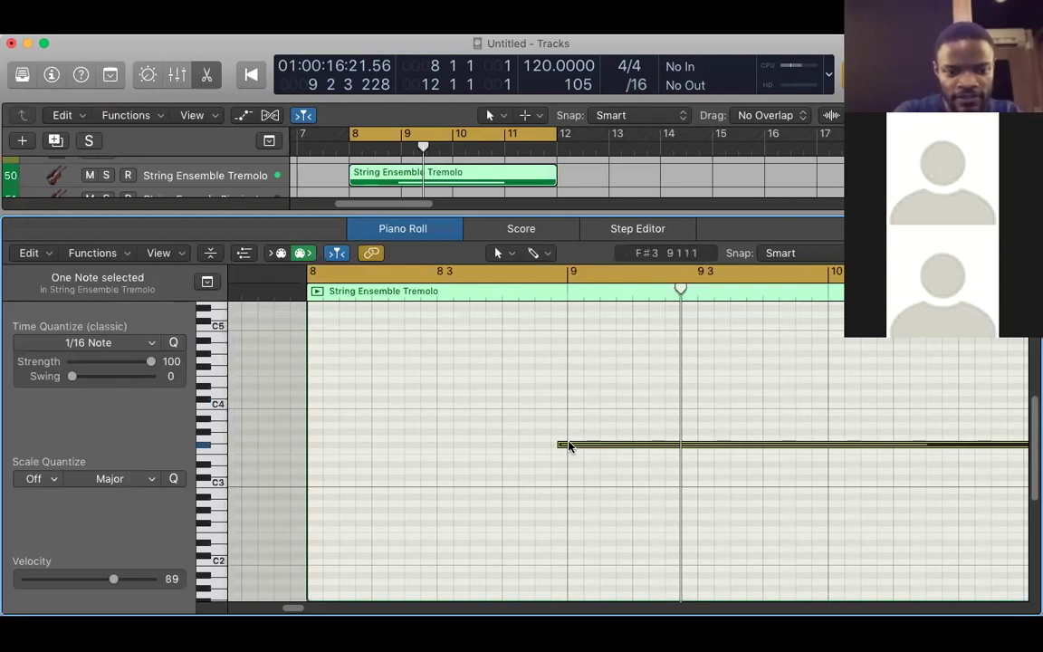
pyautogui.press('q')
pyautogui.press('space')
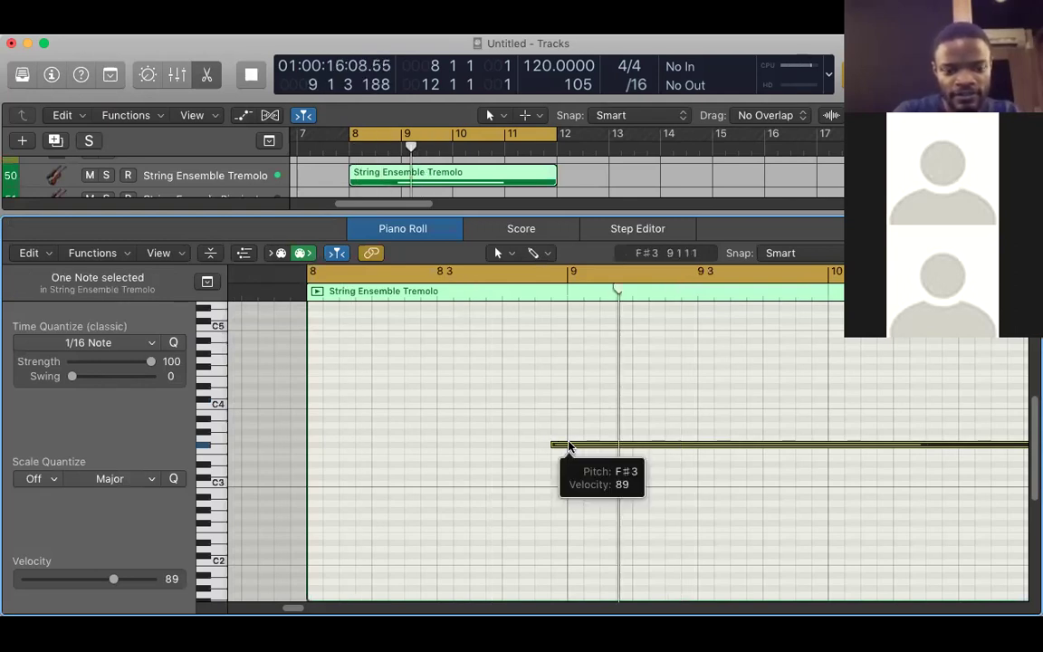
pyautogui.press('space')
pyautogui.moveTo(578, 444); pyautogui.dragTo(583, 447)
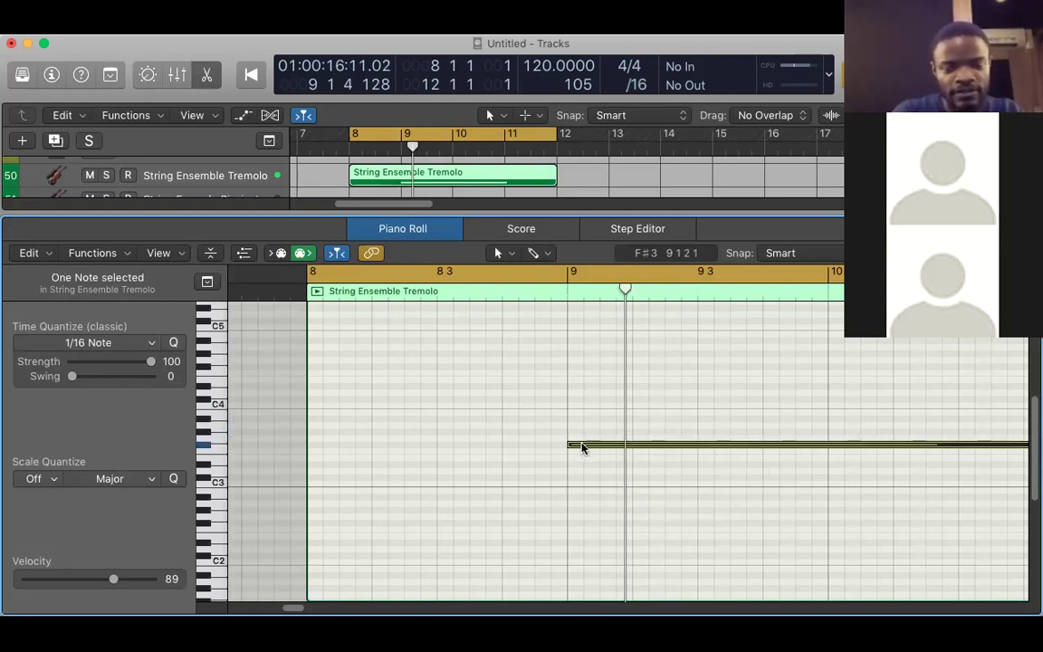
# Close the Piano Roll and play back the loop while rehearsing a part on the String Ensemble Staccato track.
pyautogui.press('p')
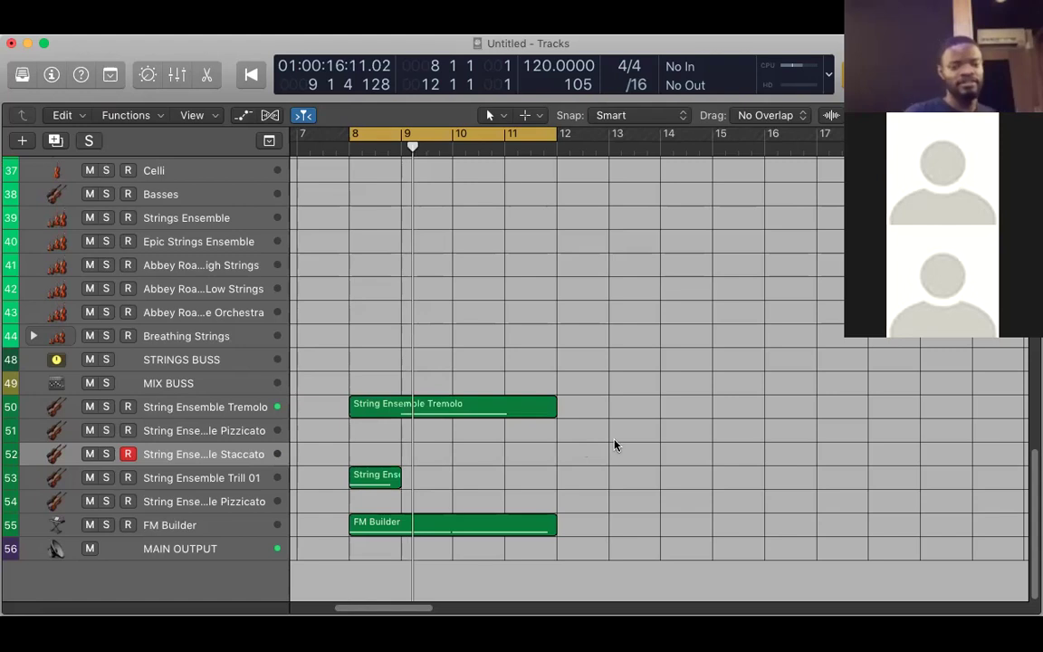
pyautogui.press('space')
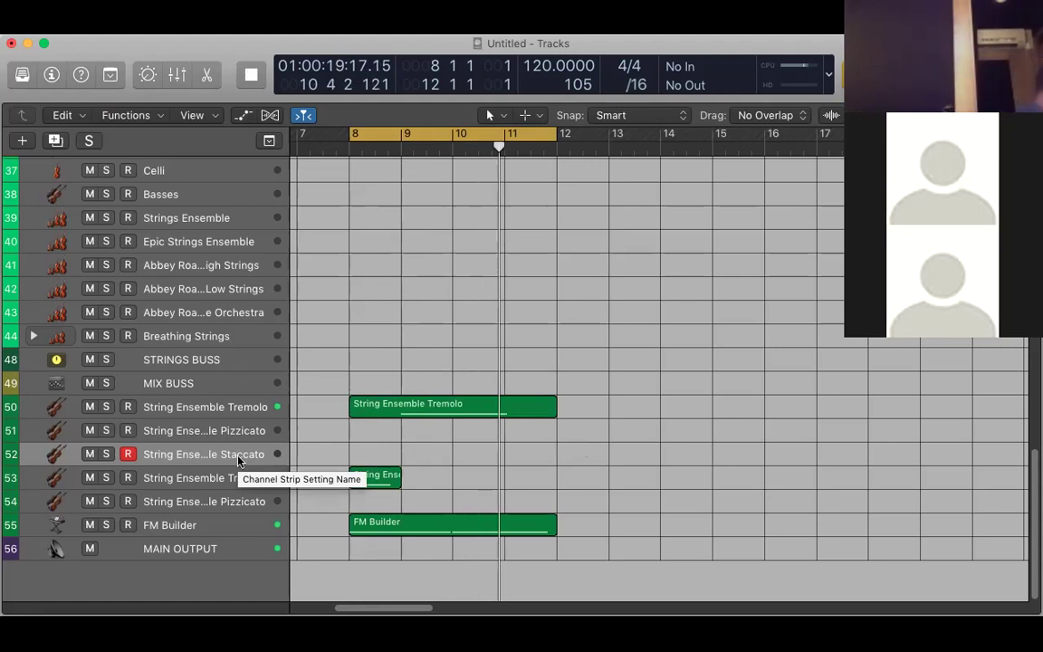
pyautogui.press('space')
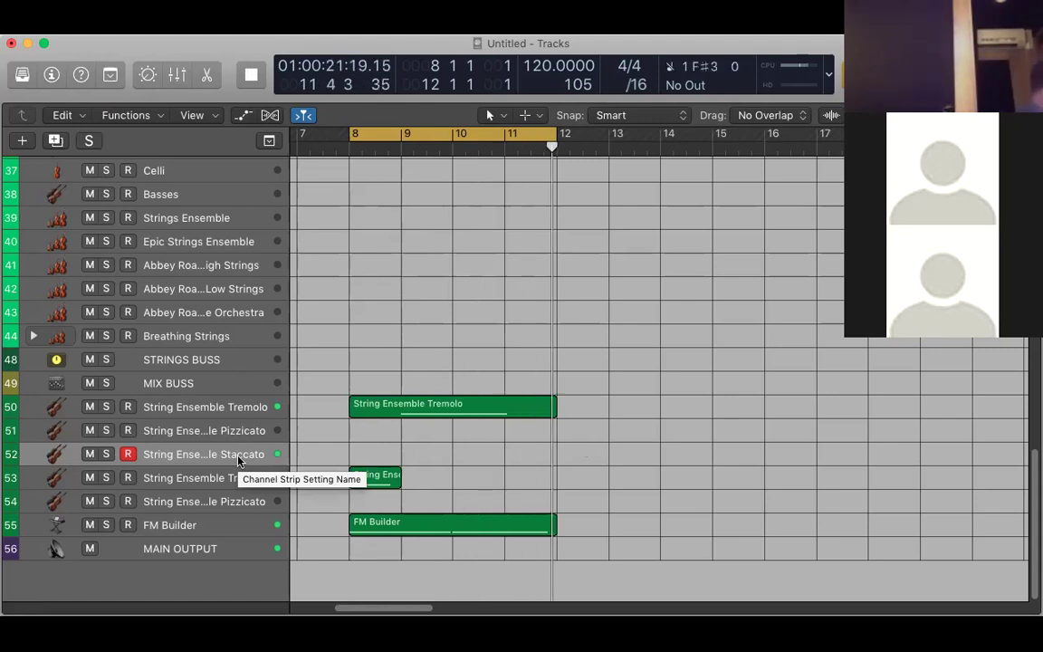
pyautogui.press('space')
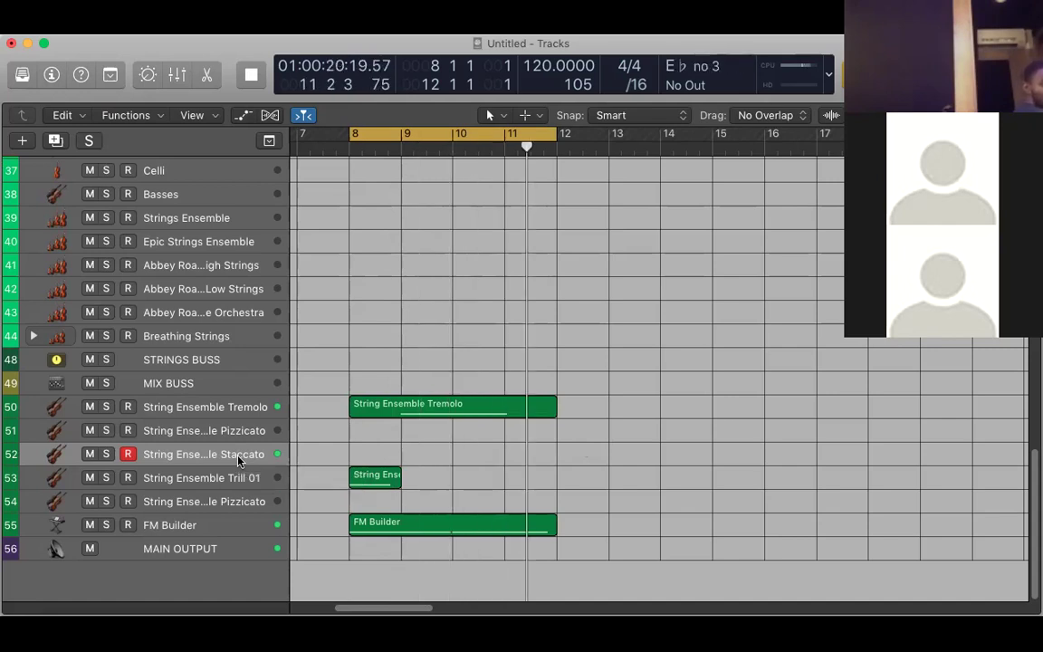
pyautogui.press('space')
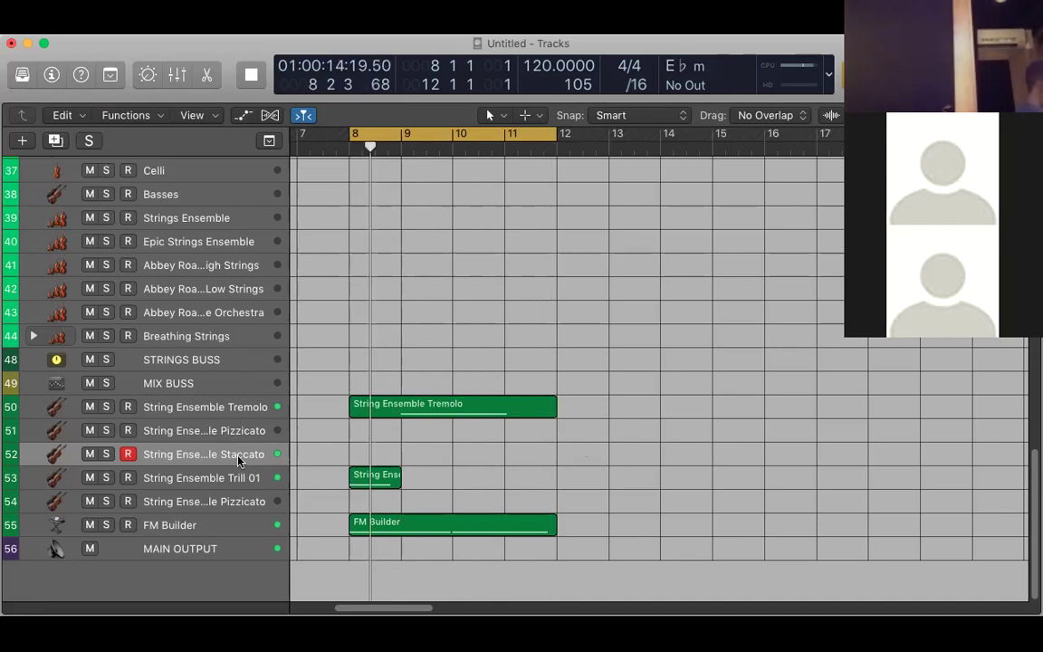
pyautogui.press('space')
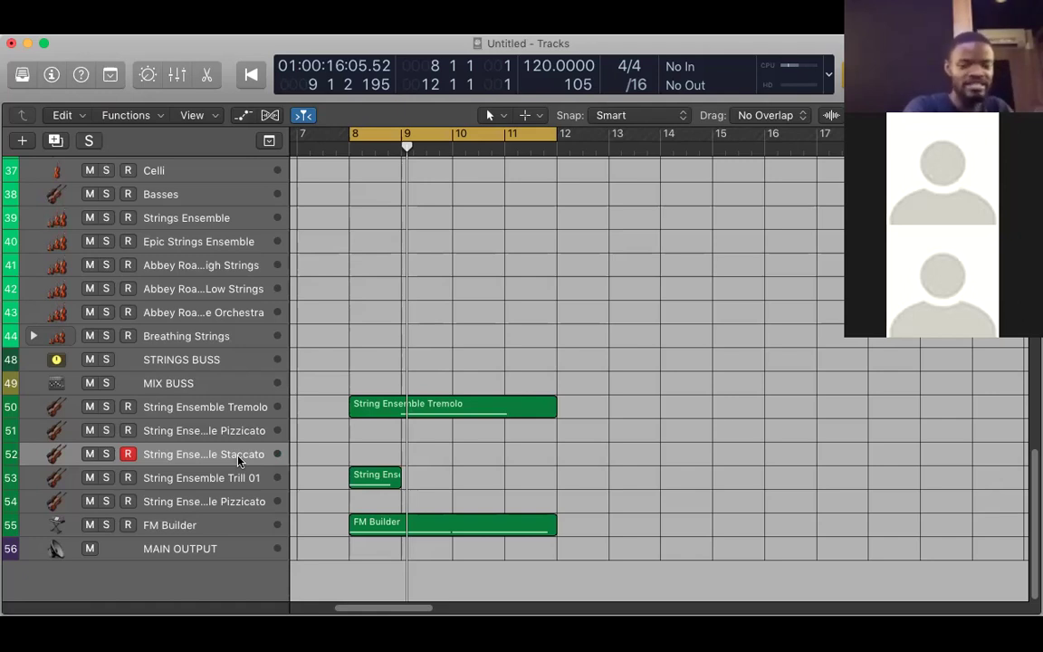
# Record a staccato part on the String Ensemble Staccato track from bar 9 to bar 12, and select the String Ensemble Pizzicato track above it.
pyautogui.press('r')
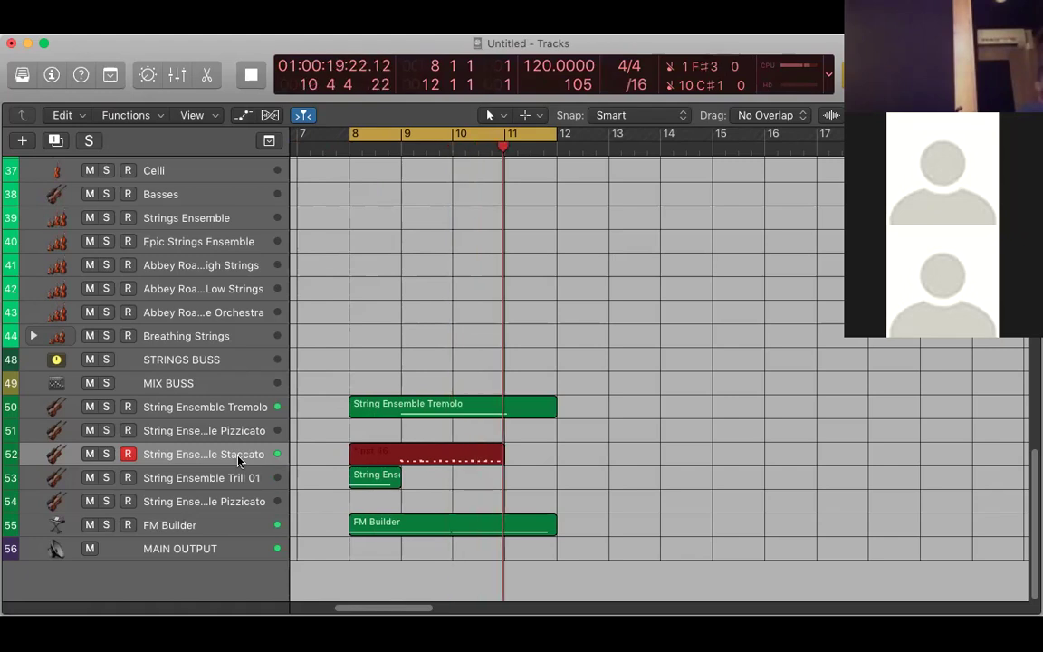
pyautogui.press('space')
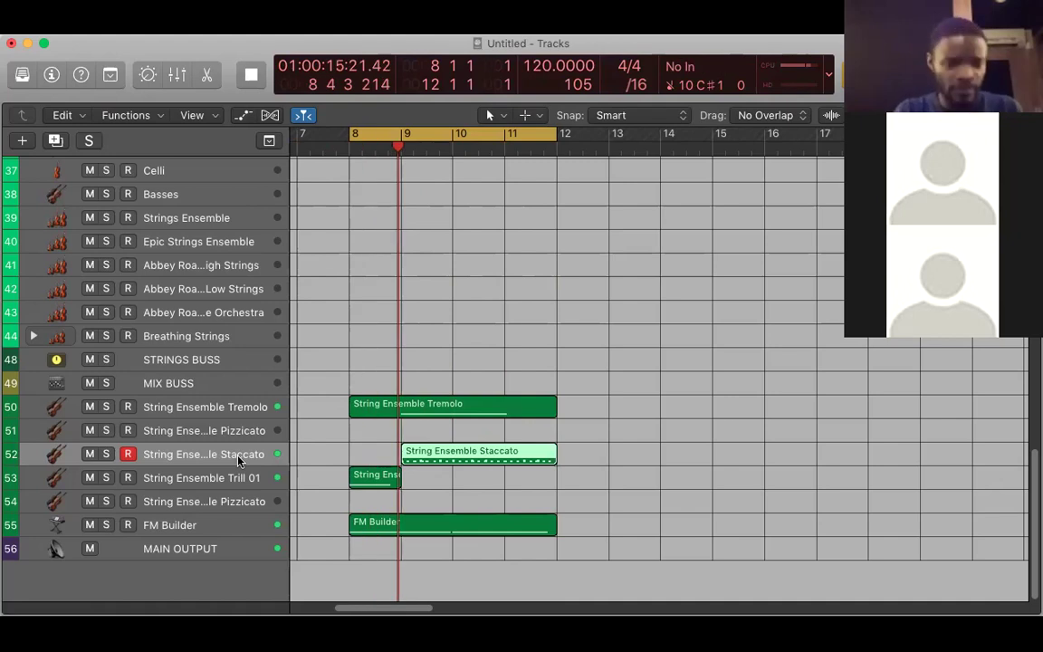
pyautogui.click(232, 438)
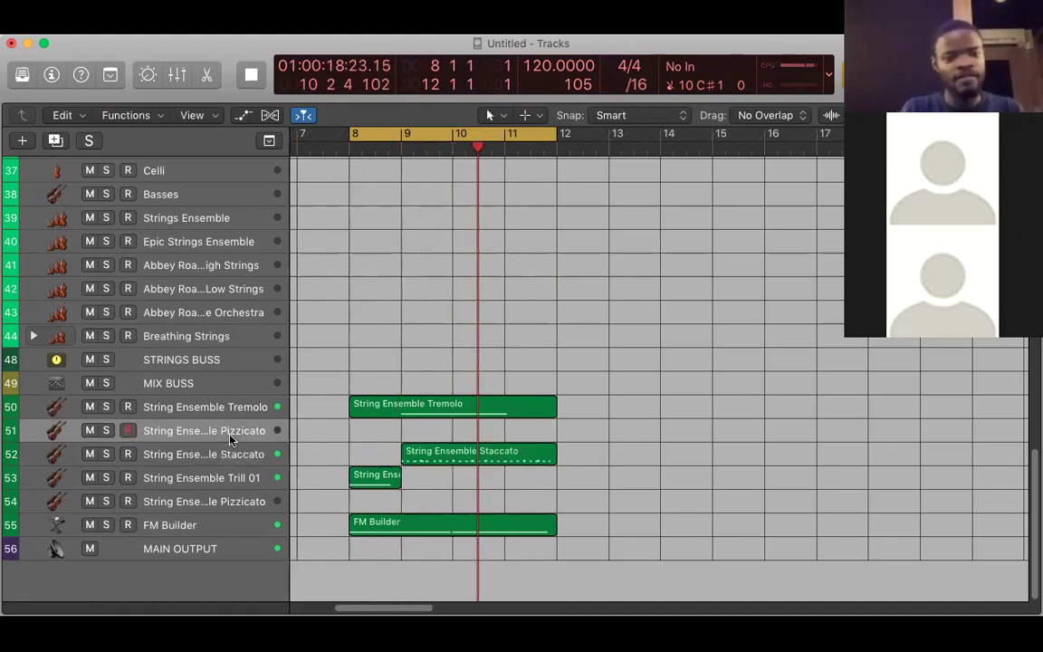
# Lengthen the F#3 note in the String Ensemble Tremolo region to the end of bar 11, and close the note editor.
pyautogui.click(471, 416)
pyautogui.press('p')
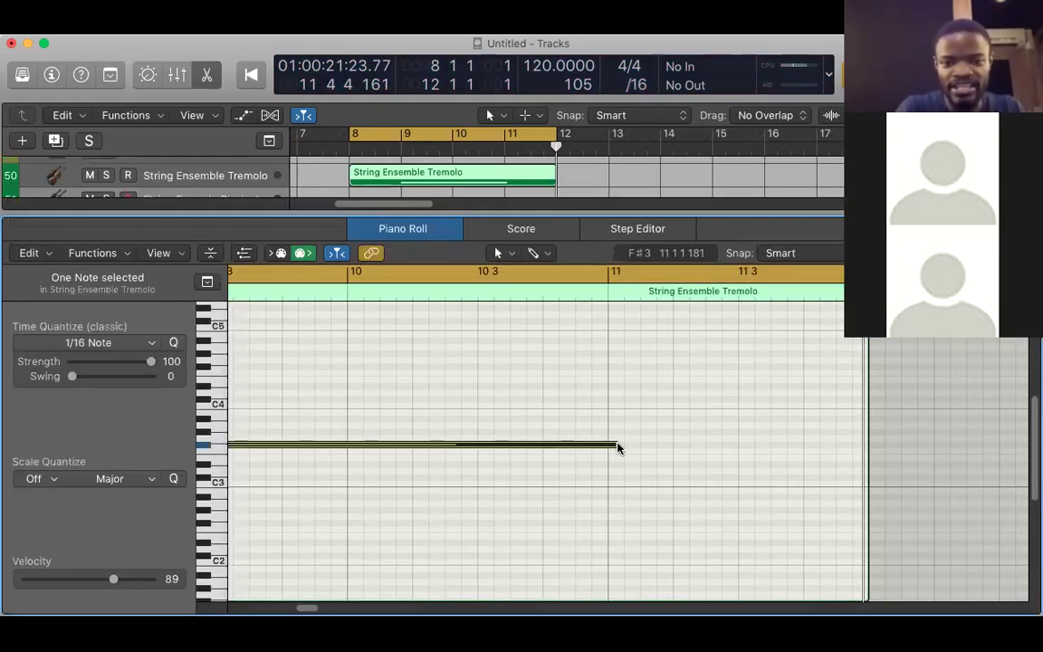
pyautogui.hscroll(5, 618, 447)
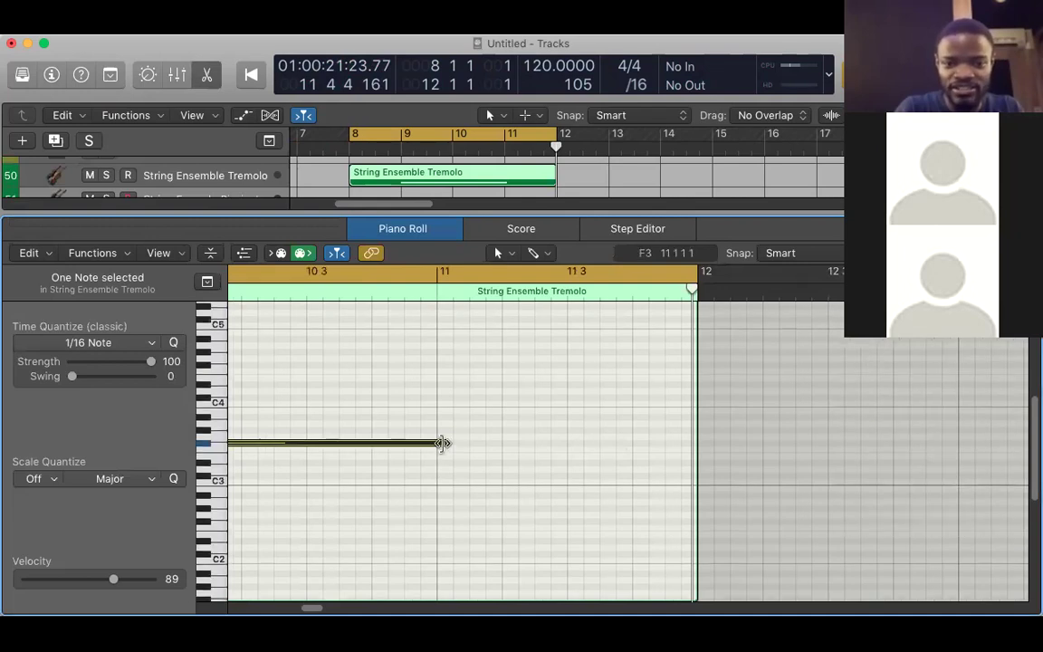
pyautogui.moveTo(447, 442); pyautogui.dragTo(692, 442)
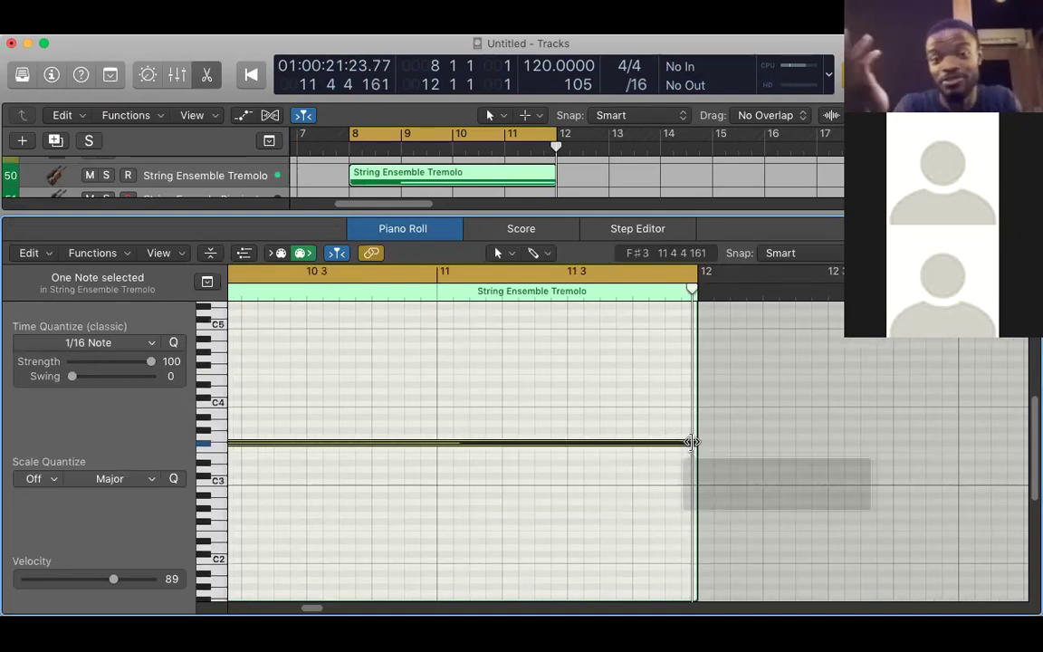
pyautogui.press('x')
pyautogui.press('x')
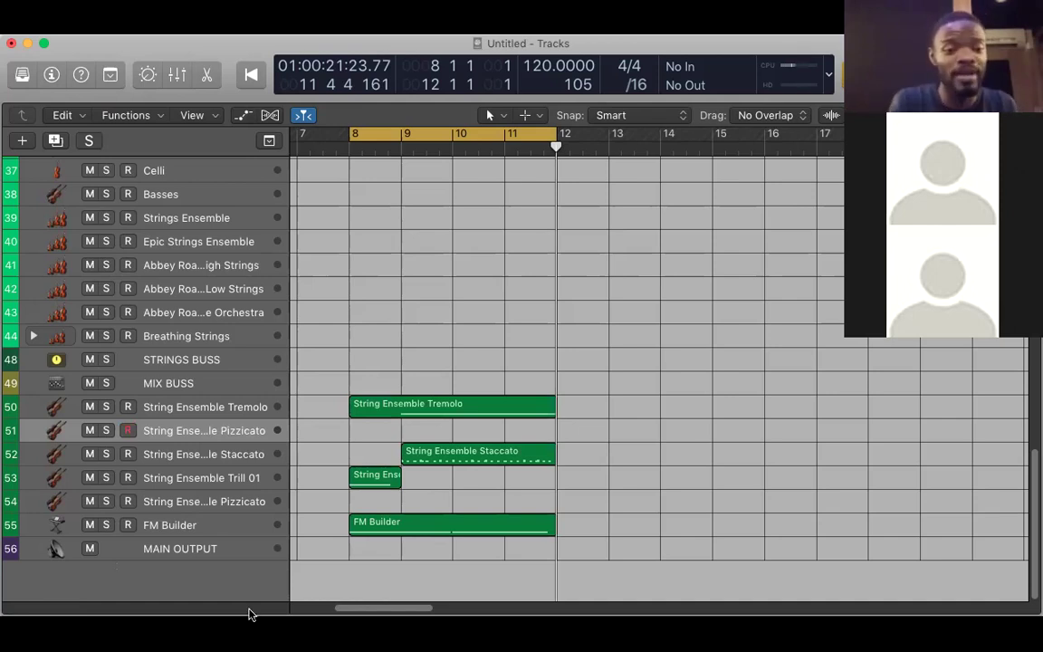
# Rename track 54 as String Ensemble Legato, leaving the project unsaved.
pyautogui.doubleClick(243, 501)
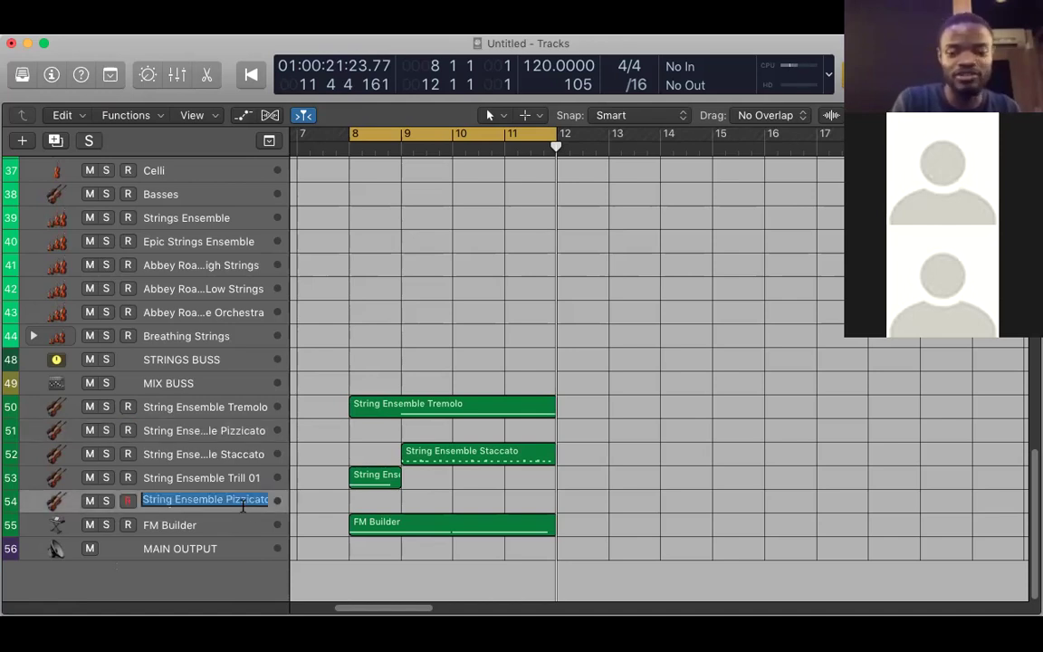
pyautogui.write('String Ensemble Legato')
pyautogui.press('Return')
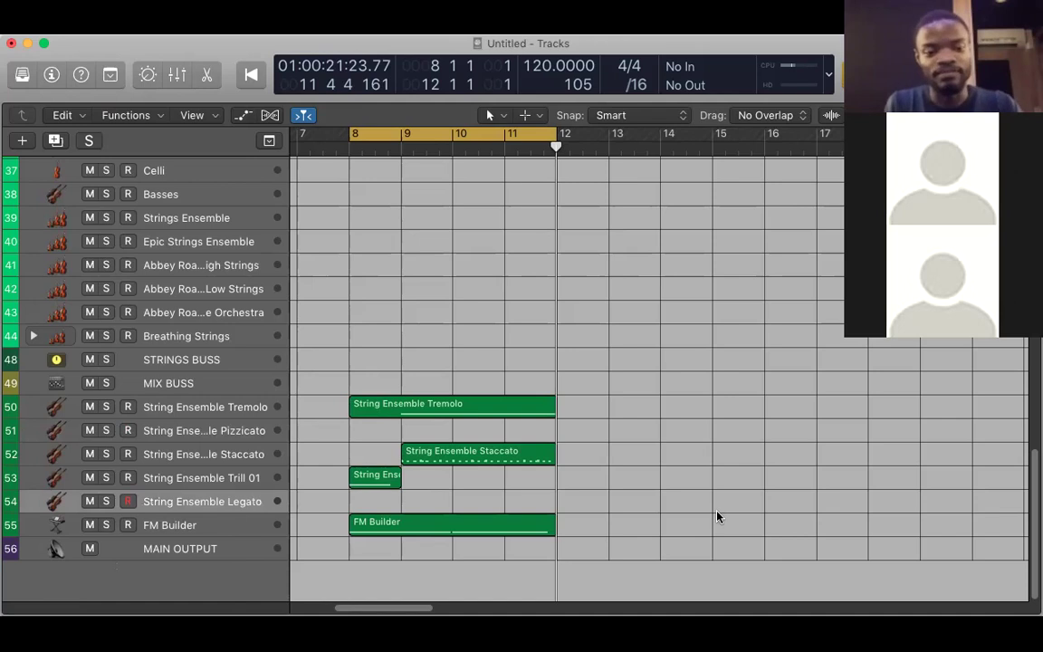
pyautogui.press('super+s')
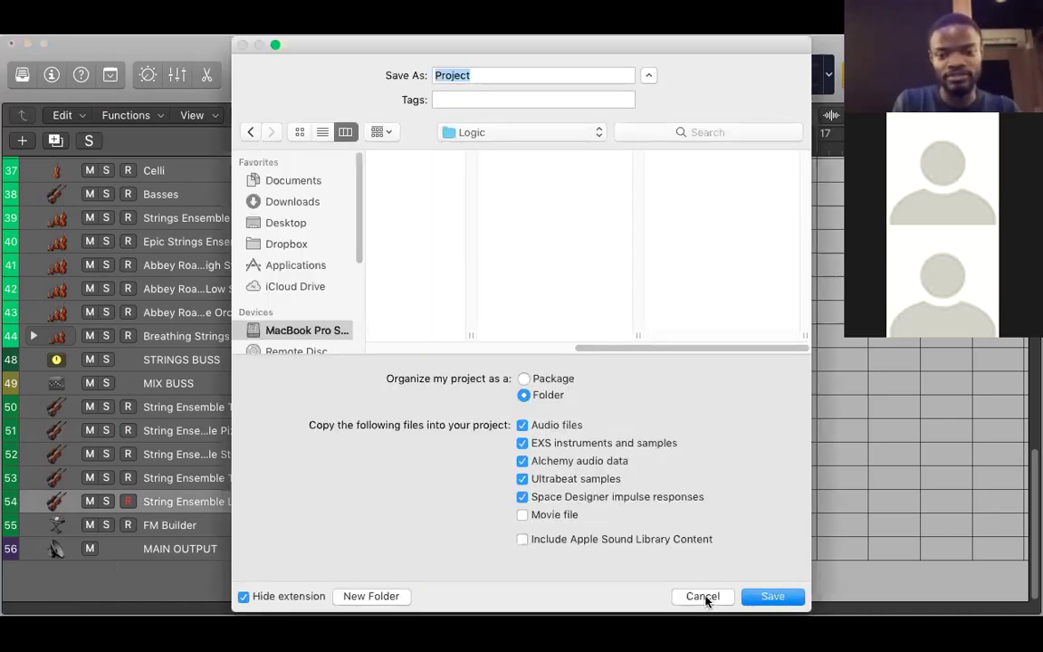
pyautogui.click(700, 596)
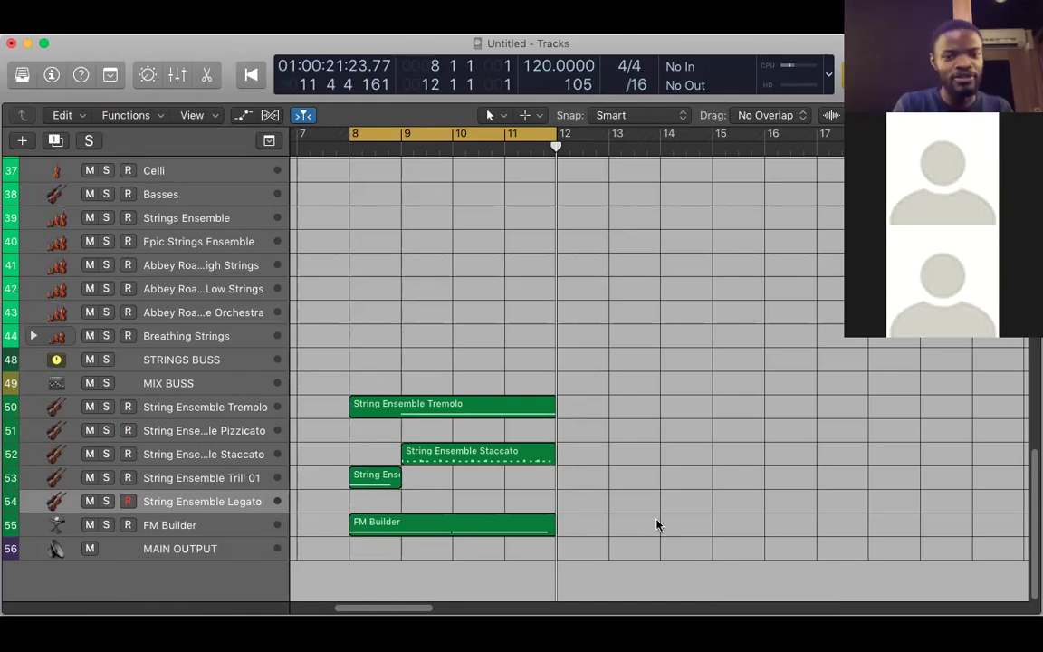
# Select String Ensemble Pizzicato track 51 during playback and set the cycle range to start at bar 9.
pyautogui.press('space')
pyautogui.press('space')
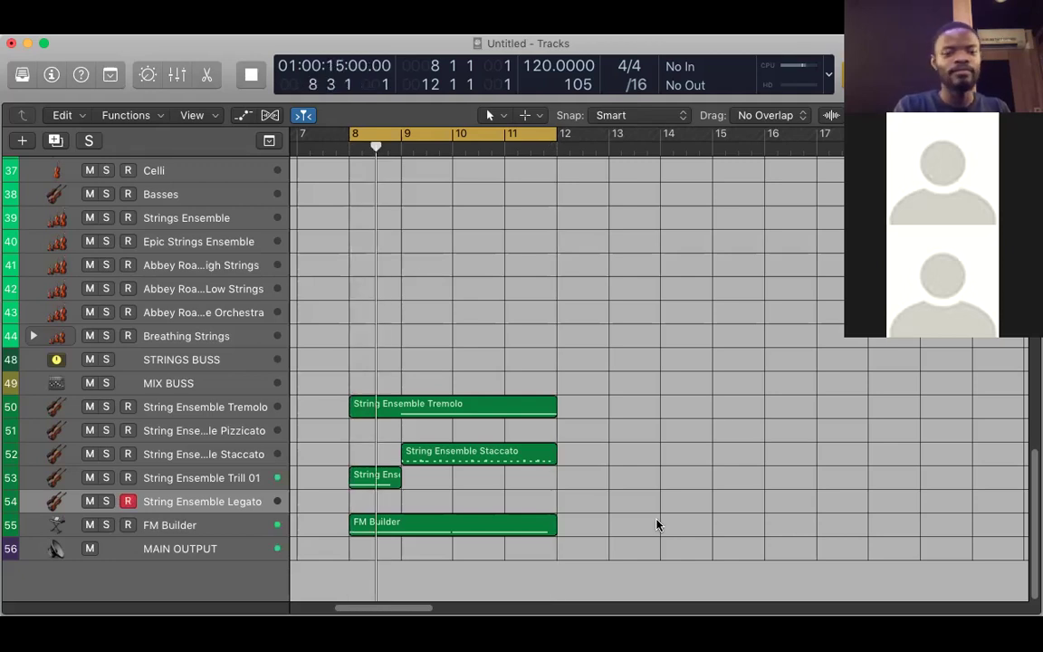
pyautogui.click(253, 438)
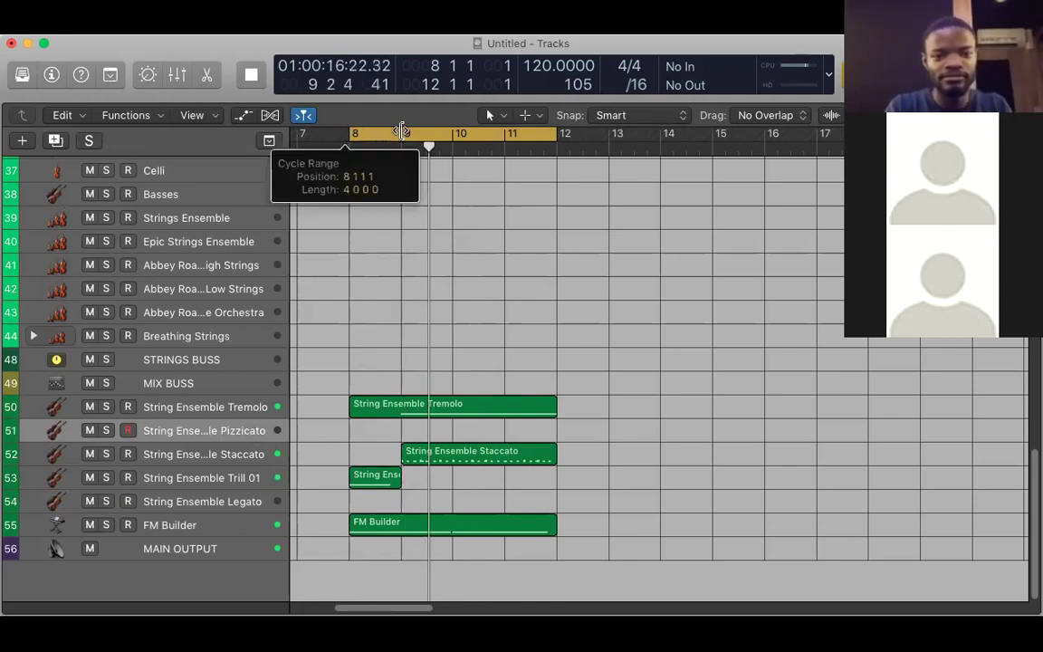
pyautogui.moveTo(401, 133); pyautogui.dragTo(404, 134)
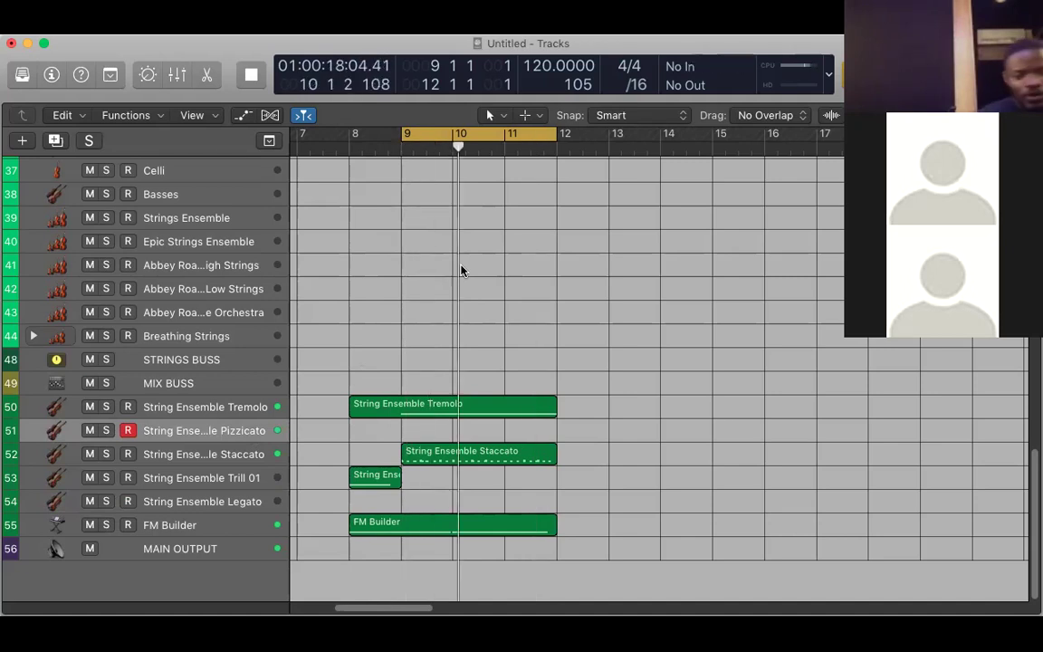
pyautogui.press('r')
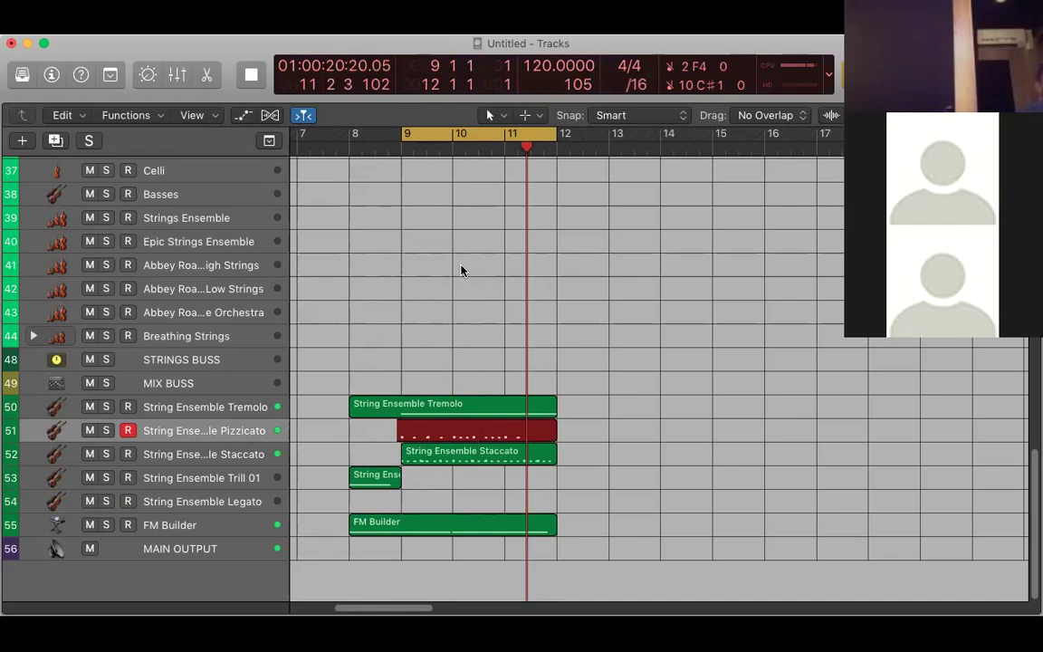
pyautogui.press('space')
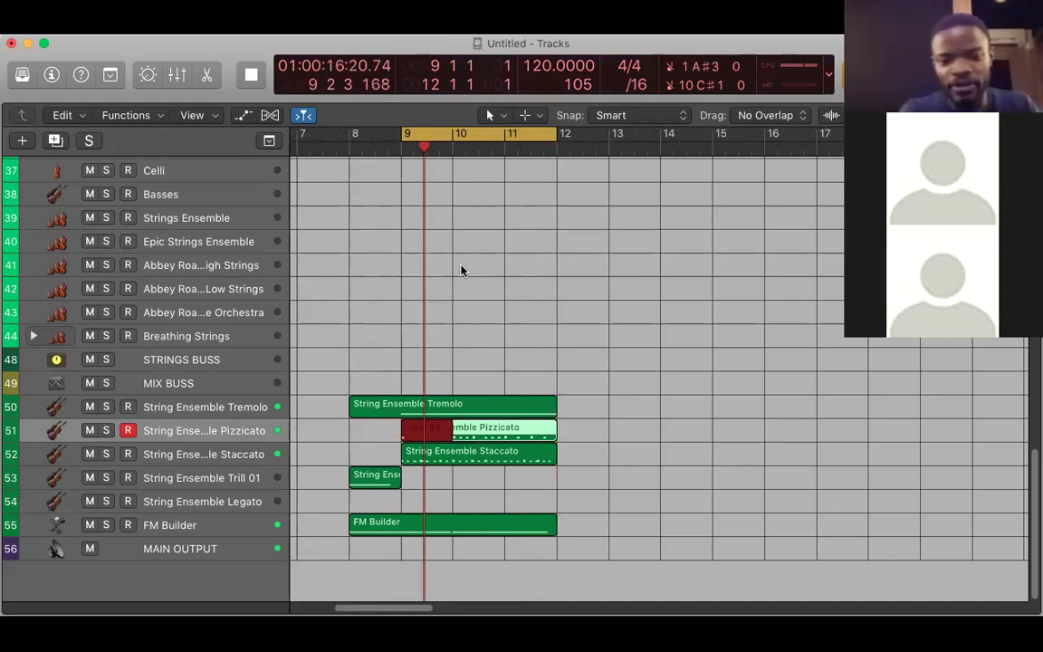
pyautogui.press('Delete')
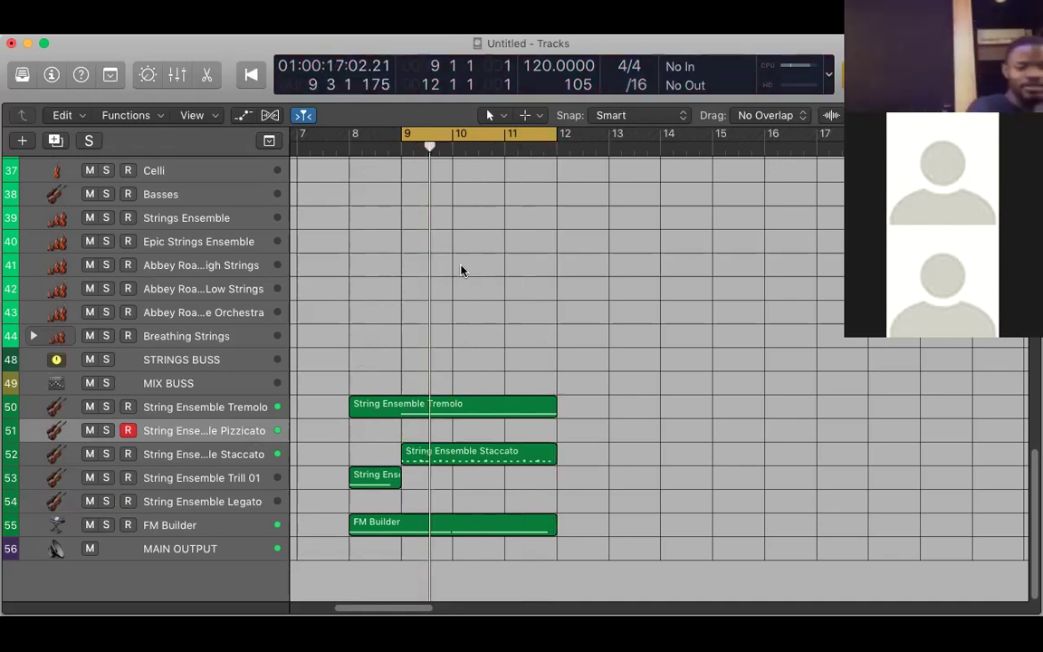
# Record a short plucked part on the String Ensemble Pizzicato track over bars 9 to 11 and play back the loop.
pyautogui.press('r')
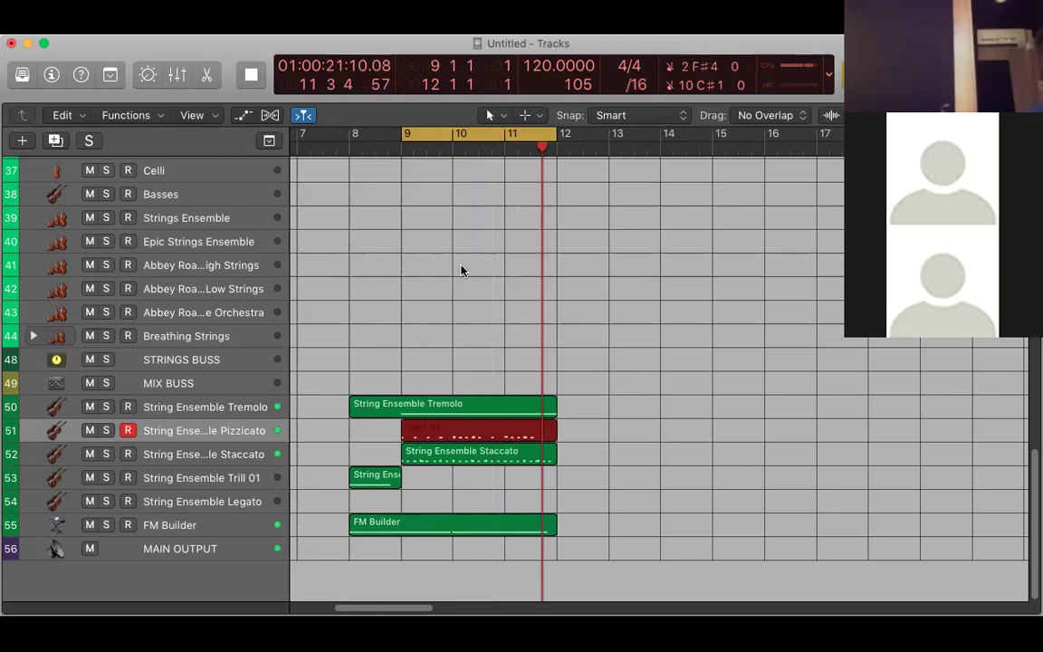
pyautogui.press('space')
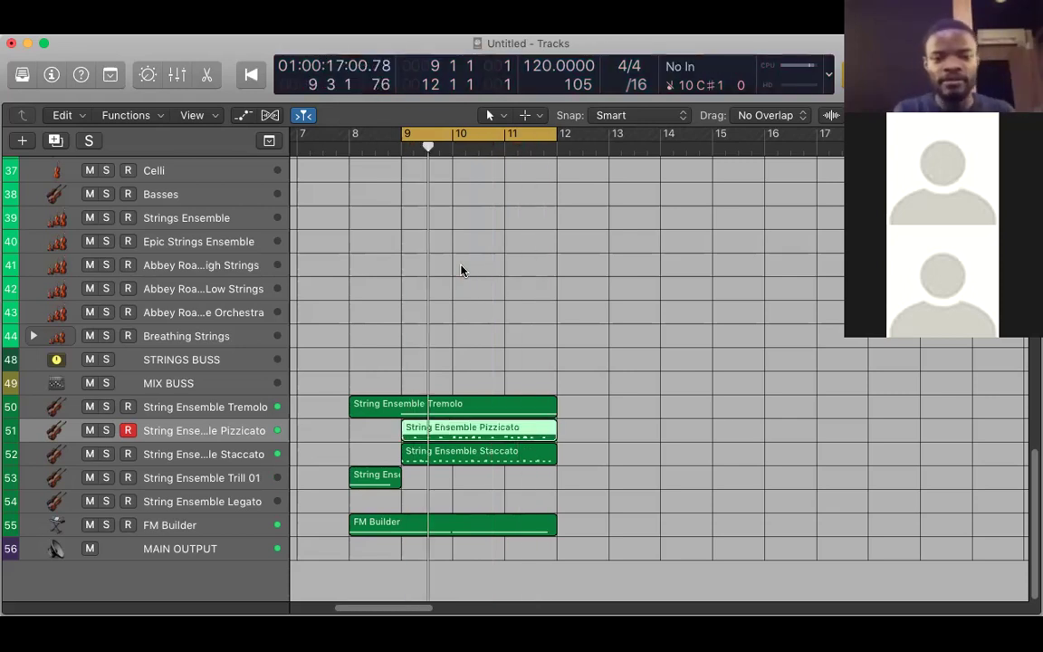
pyautogui.press('space')
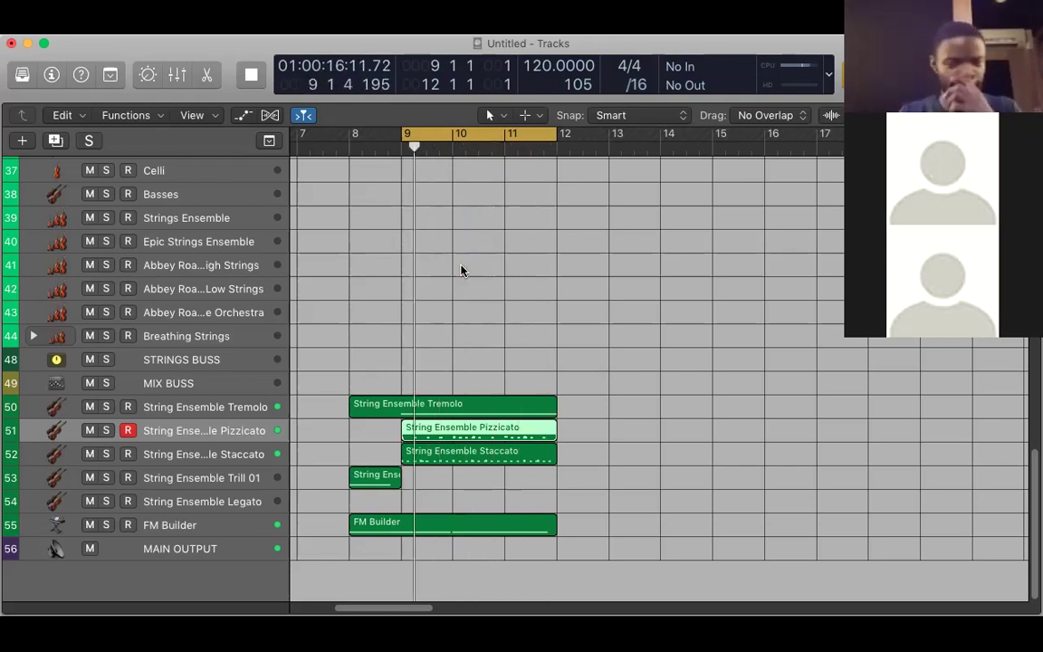
pyautogui.press('space')
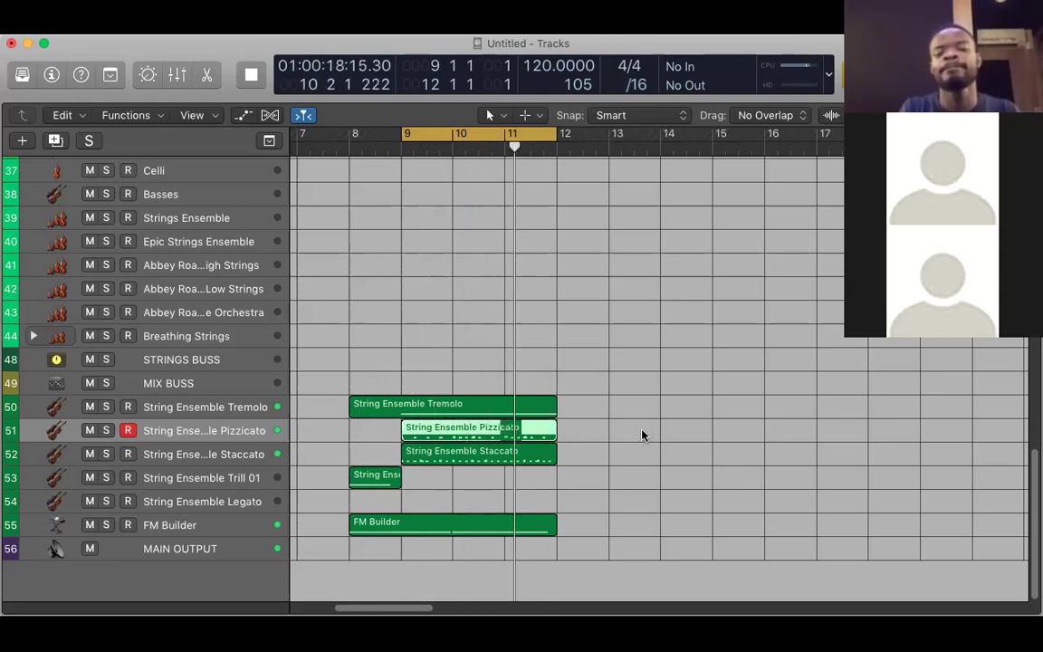
# Select the String Ensemble Legato track and try a recording on it over the loop, discarding the take.
pyautogui.press('Down')
pyautogui.press('Down')
pyautogui.press('Down')
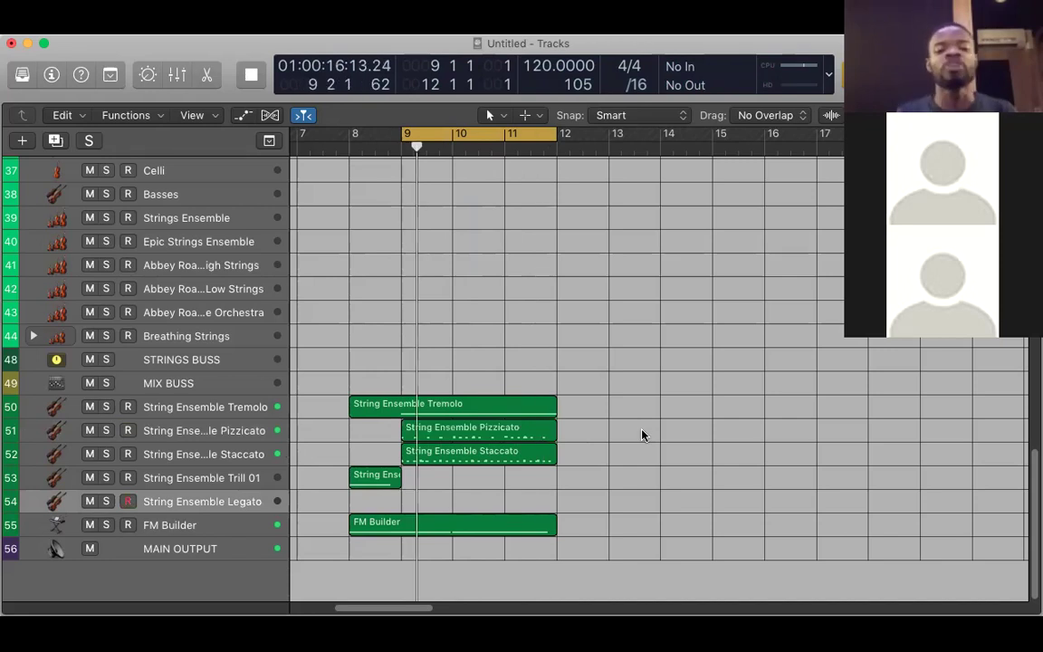
pyautogui.press('space')
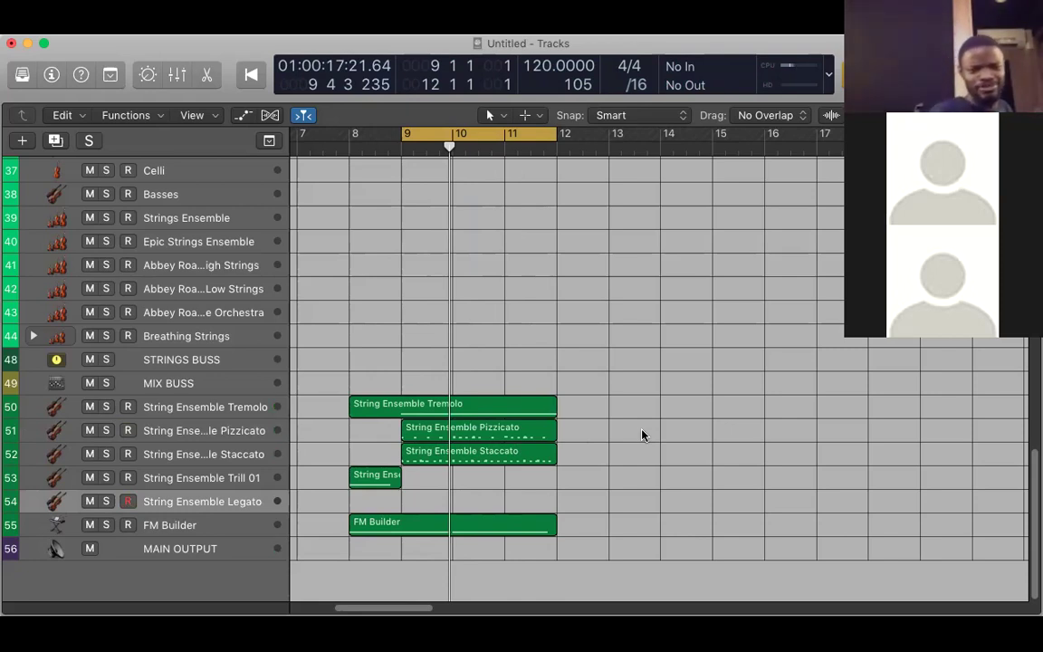
pyautogui.press('r')
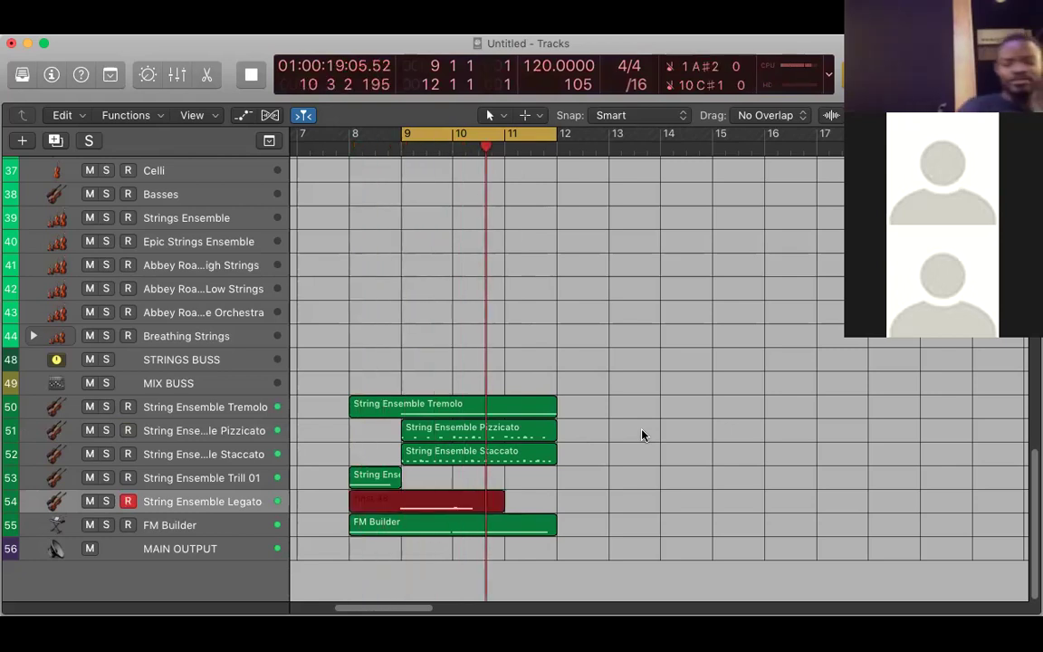
pyautogui.press('super+period')
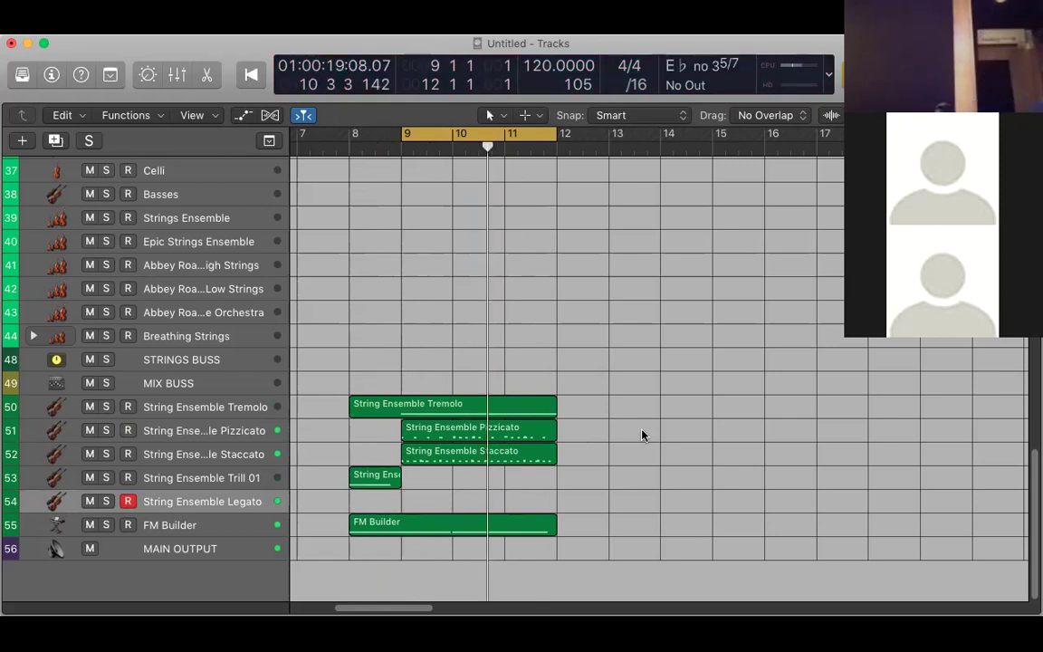
# Record a sustained part on the String Ensemble Legato track over bars 9 to 11 and play back the loop.
pyautogui.press('r')
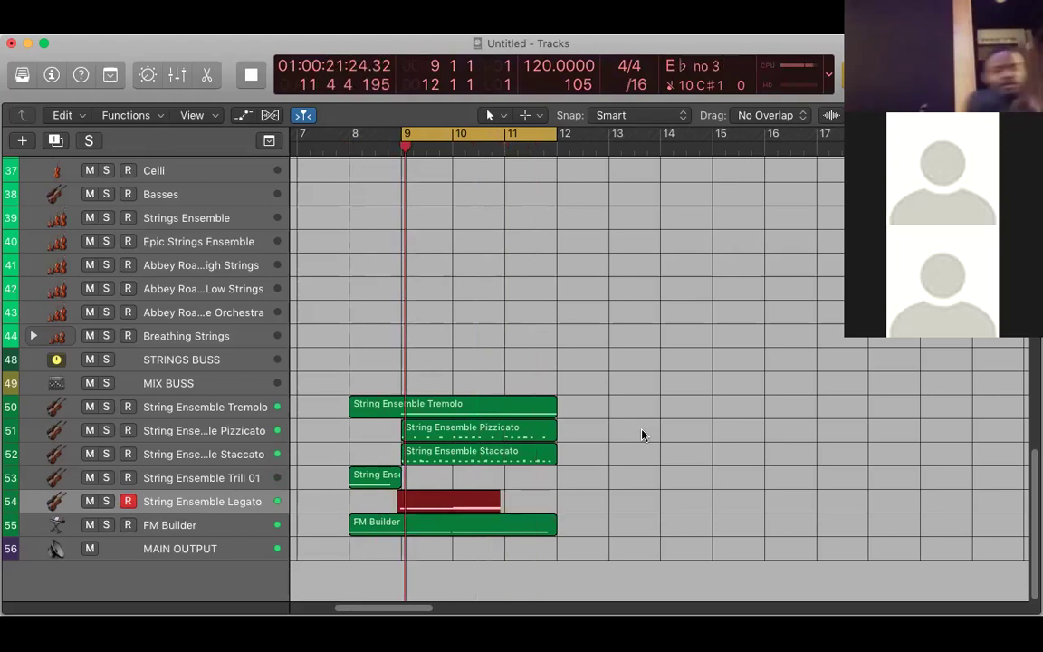
pyautogui.press('space')
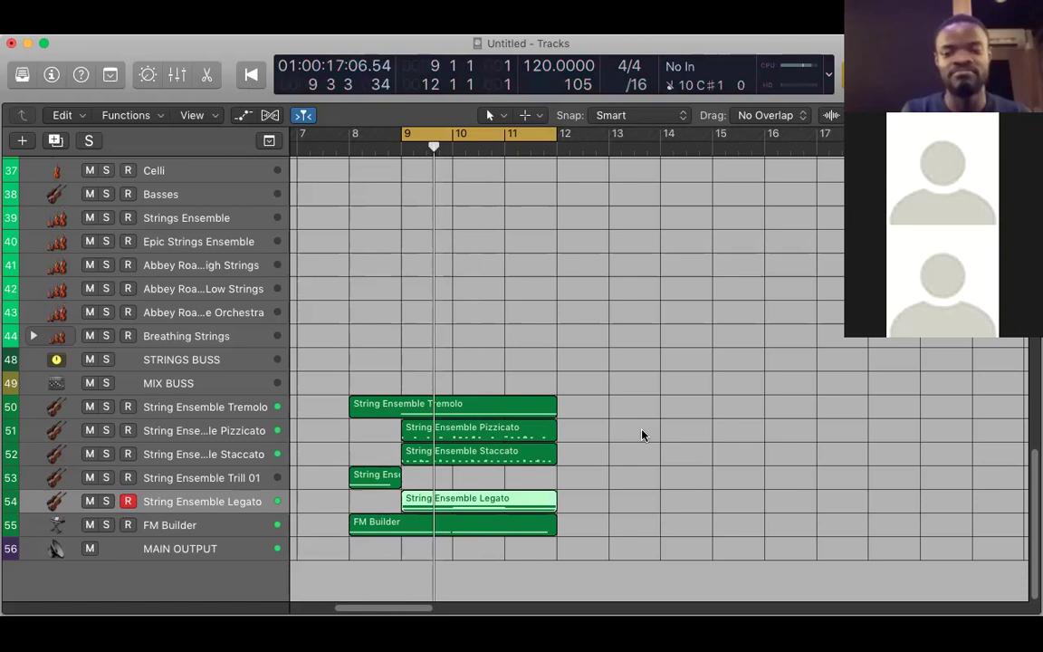
pyautogui.press('space')
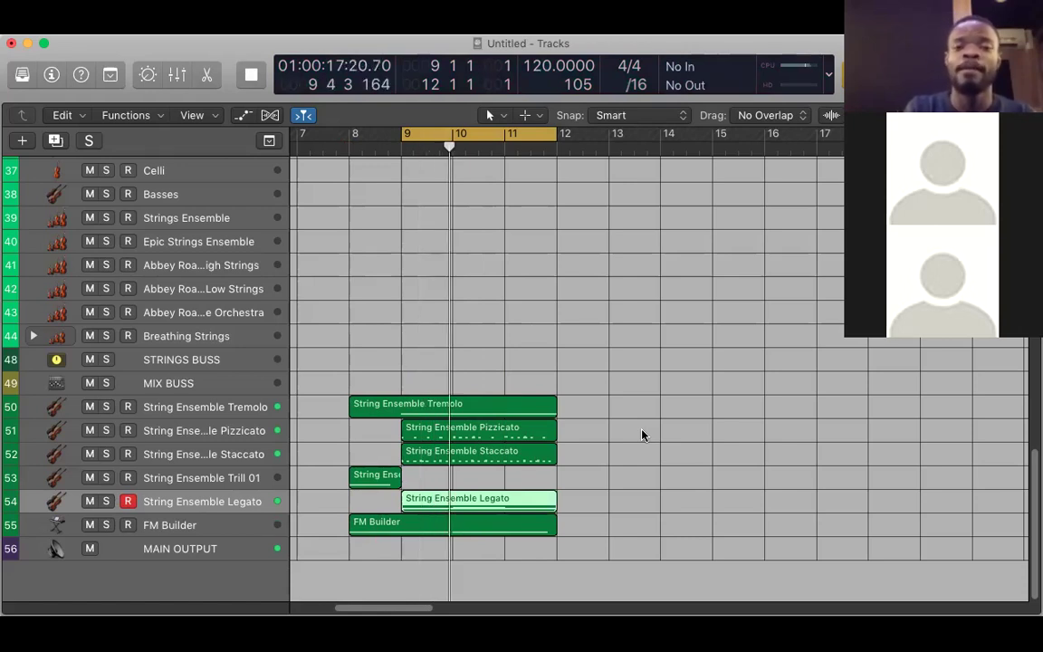
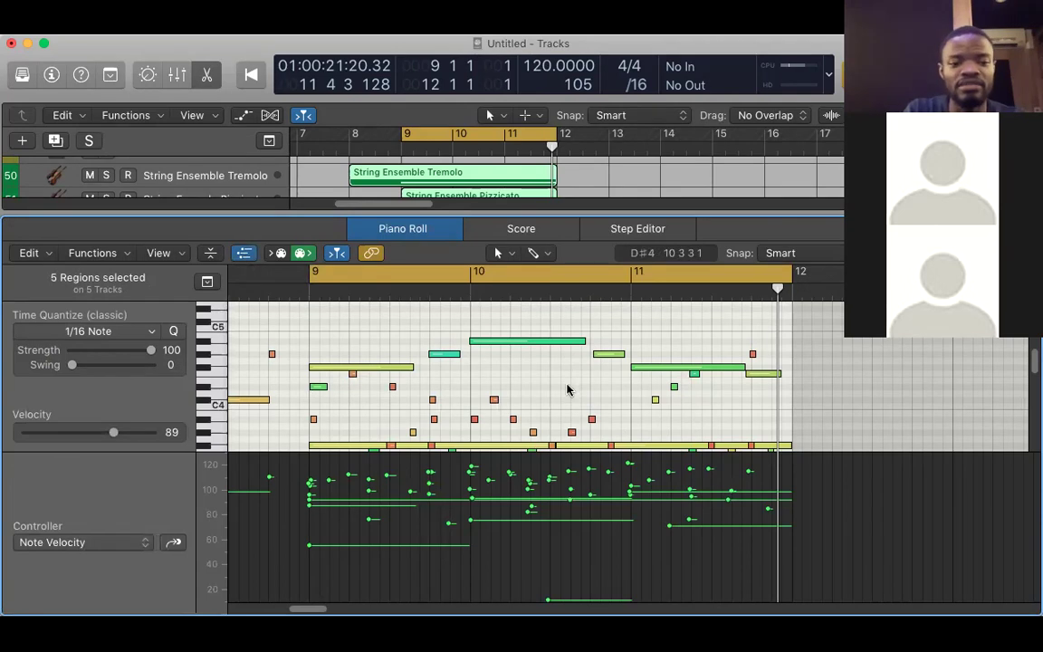
# Inspect the velocities of the two lowest String Ensemble Legato notes starting at bar 9, then deselect them.
pyautogui.scroll(-1, 568, 387)
pyautogui.scroll(-10, 568, 387)
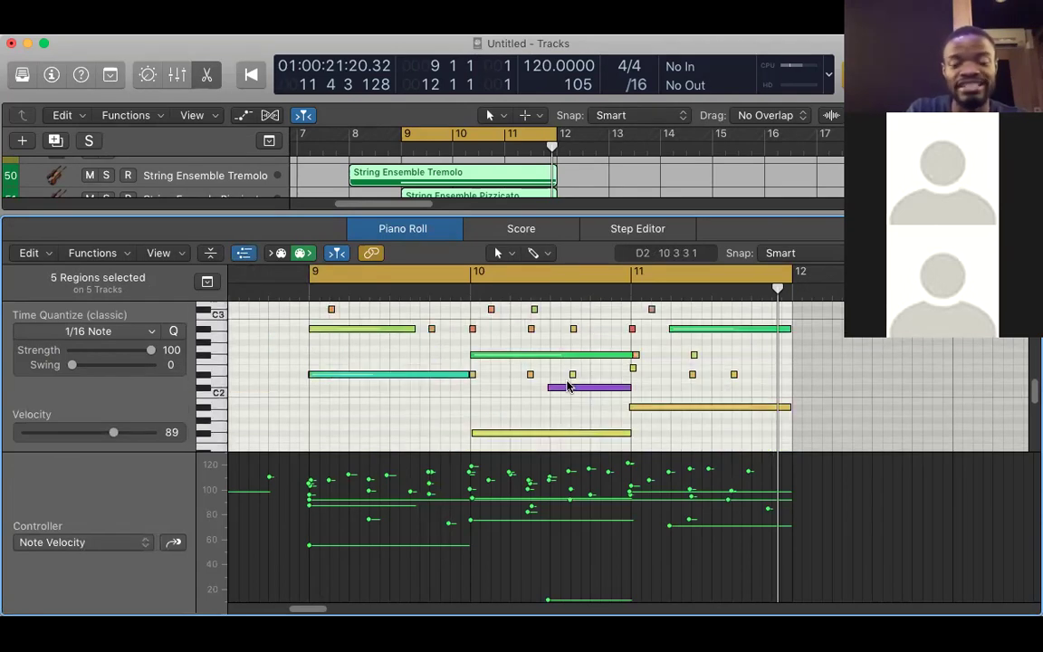
pyautogui.scroll(2, 568, 387)
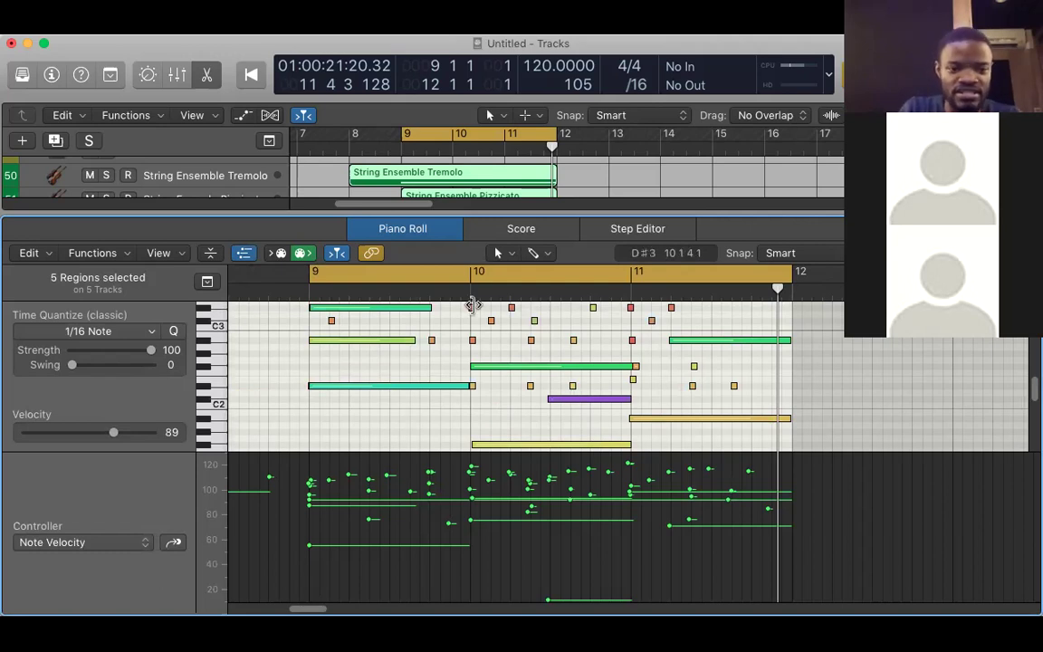
pyautogui.click(372, 388)
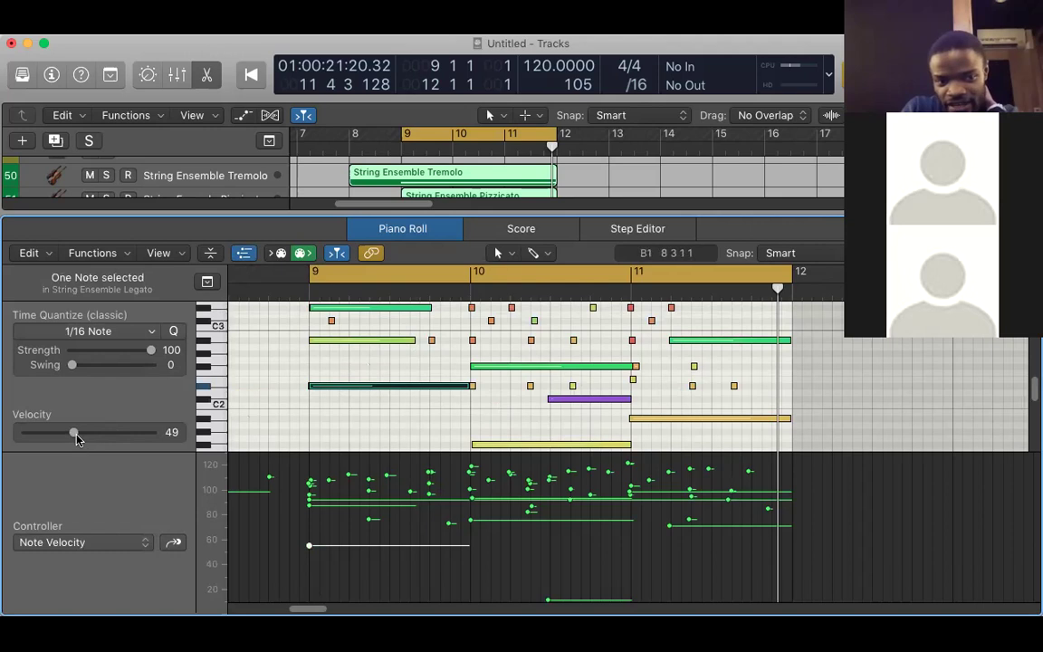
pyautogui.click(325, 342)
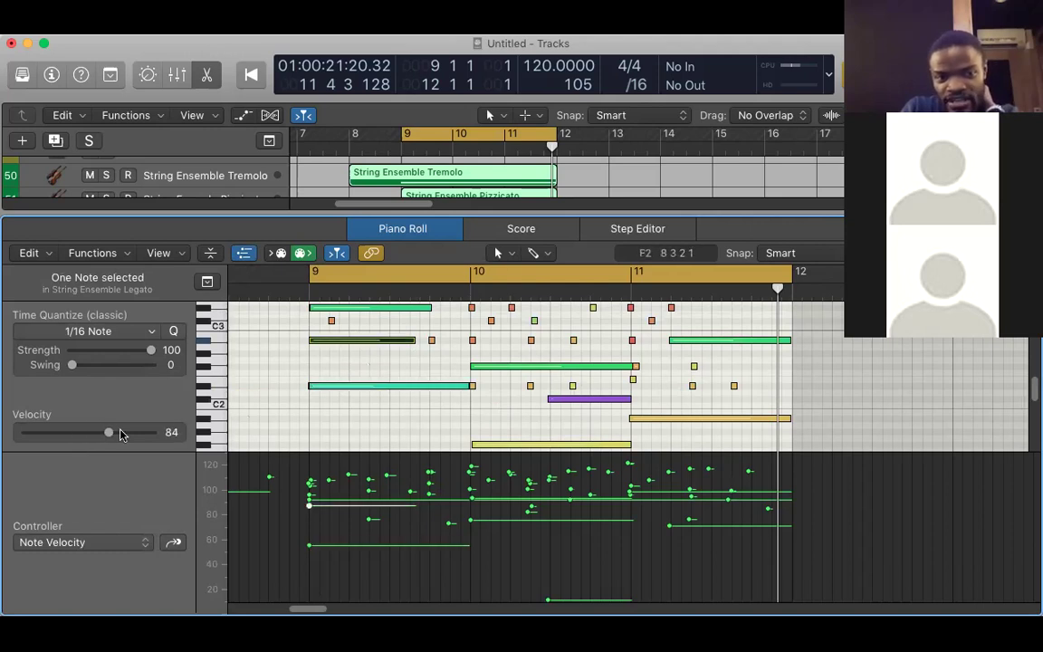
pyautogui.click(404, 414)
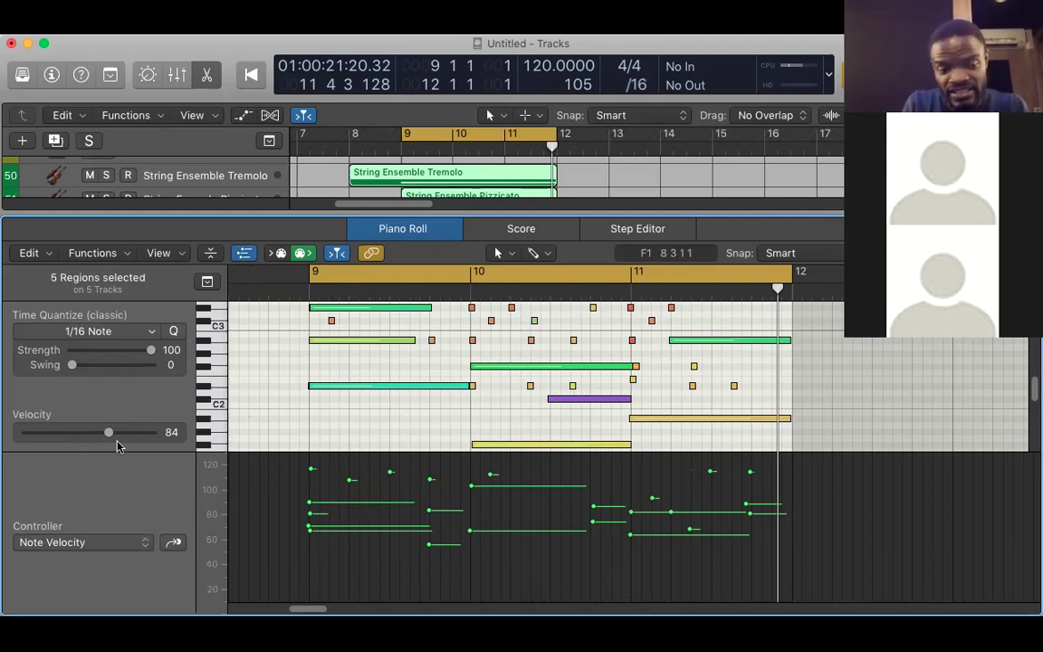
# Show the Volume controller lane and draw a rise from -0.5 dB at bar 9 to +2.0 dB near beat 2.
pyautogui.click(128, 546)
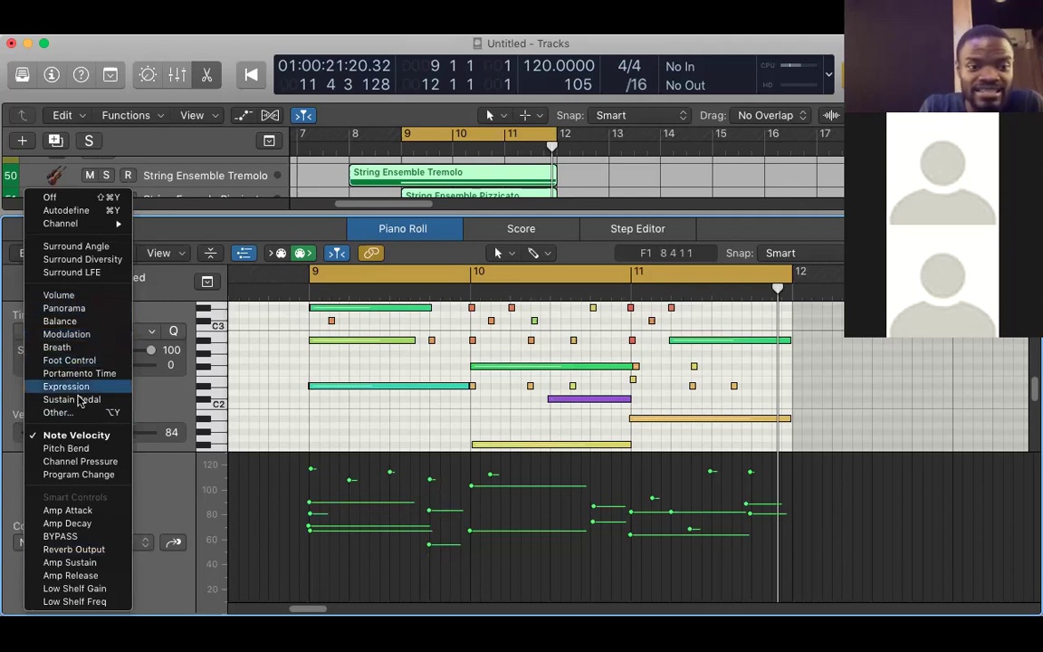
pyautogui.click(58, 295)
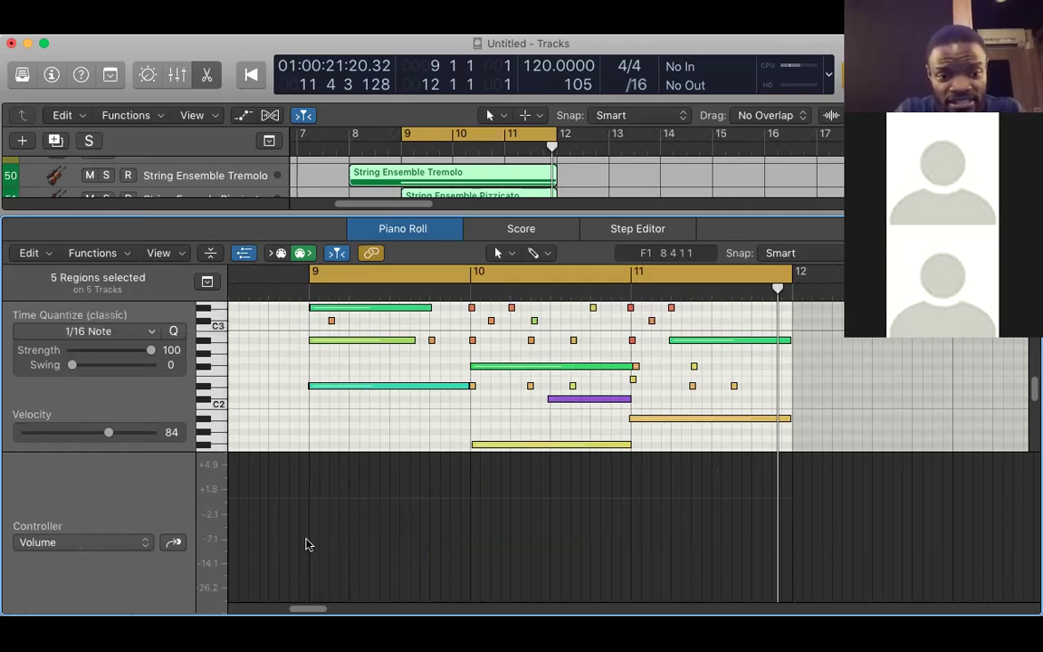
pyautogui.moveTo(305, 545); pyautogui.dragTo(353, 486)
pyautogui.click(335, 478)
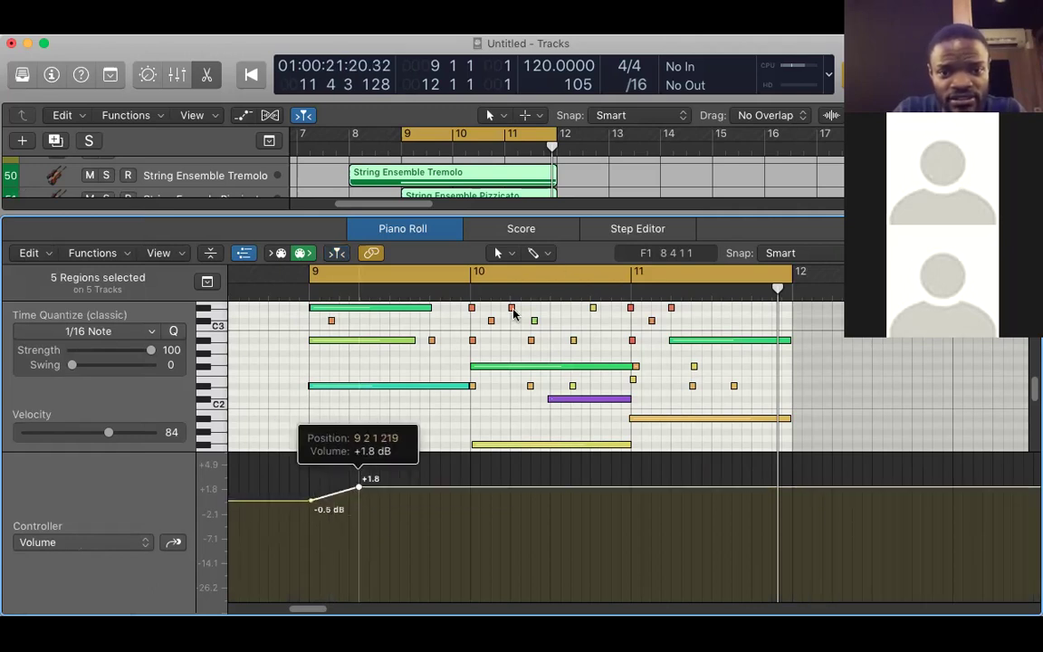
# Using the Automation Curve Tool, extend the volume curve up to +3.8 dB near beat 3 of bar 9.
pyautogui.click(536, 255)
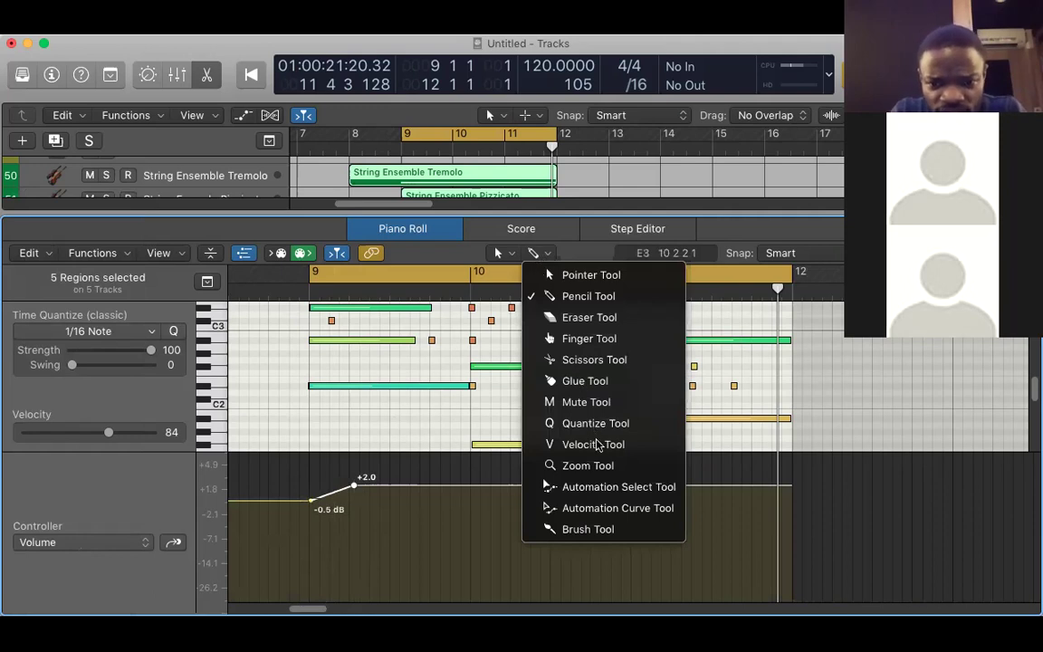
pyautogui.click(600, 508)
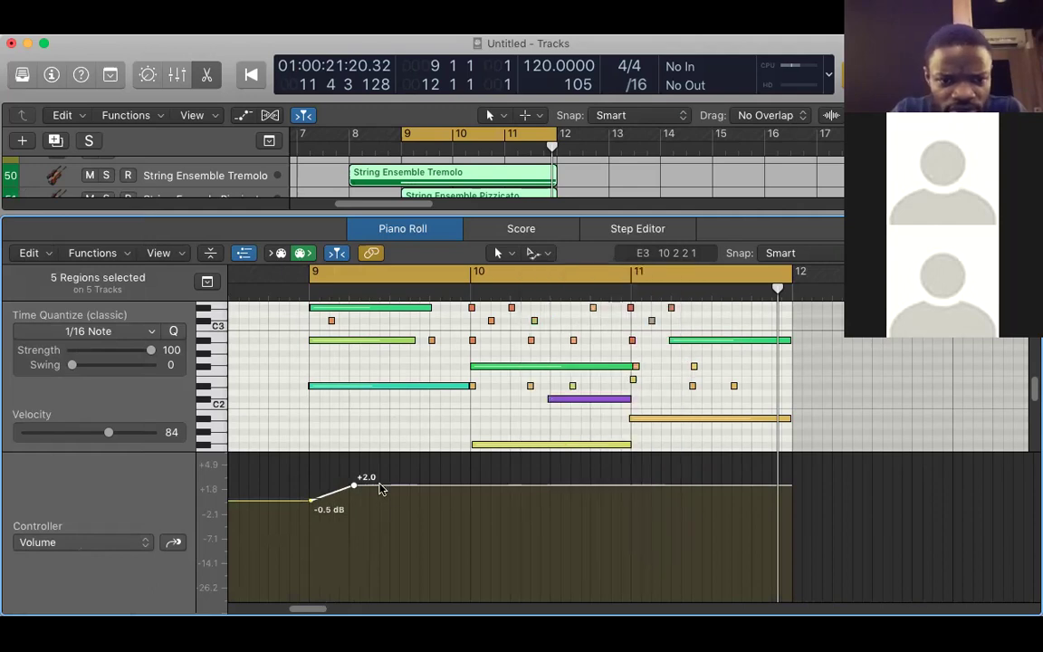
pyautogui.click(381, 486)
pyautogui.moveTo(380, 486); pyautogui.dragTo(395, 473)
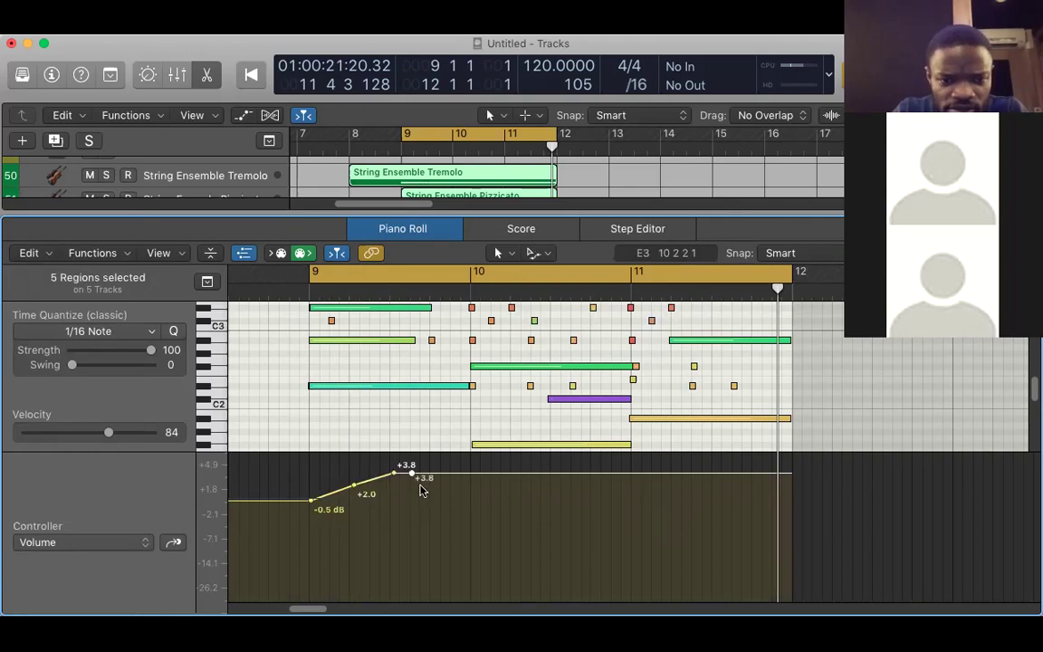
# Using the Automation Select Tool, dip the volume curve to +3.2 dB near beat 4 of bar 9 and return it to +3.8 dB around bar 10.
pyautogui.click(535, 254)
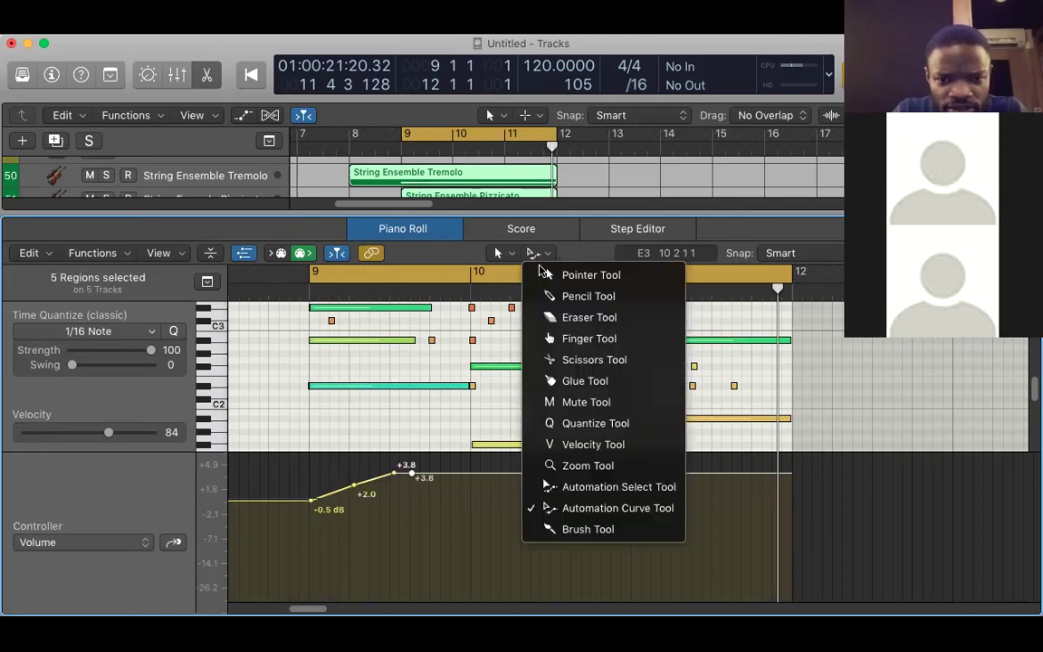
pyautogui.click(589, 487)
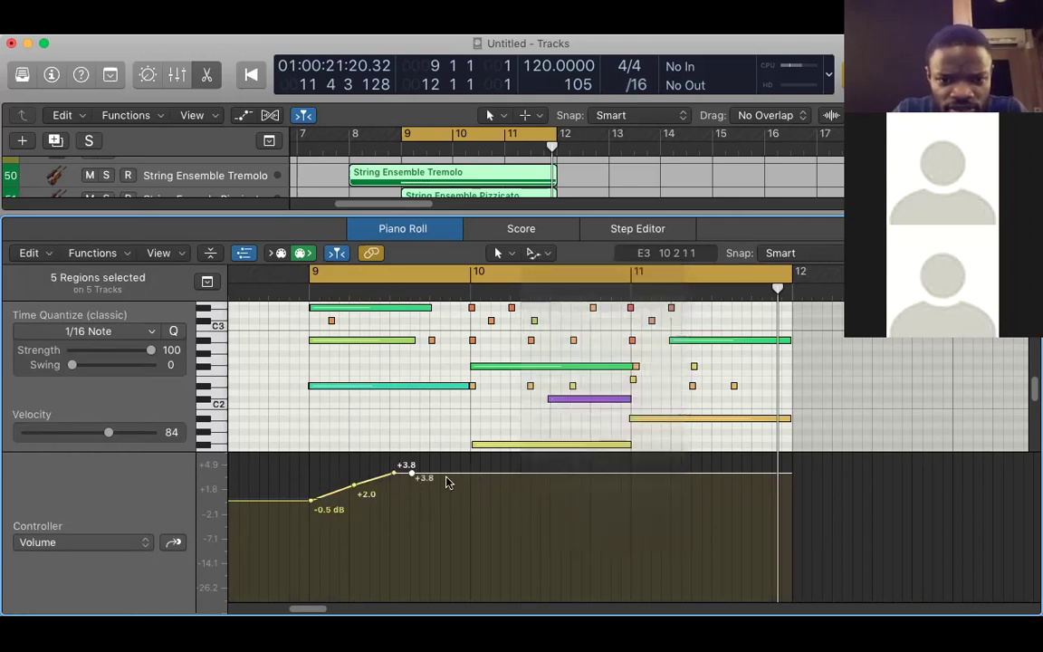
pyautogui.click(428, 490)
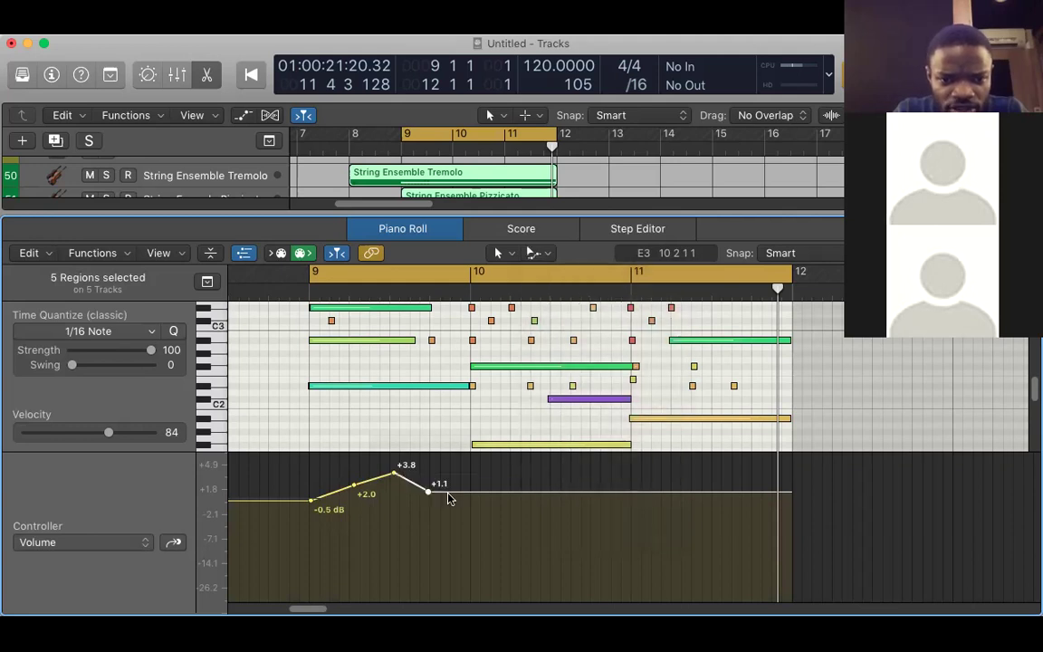
pyautogui.moveTo(460, 496); pyautogui.dragTo(486, 481)
pyautogui.click(458, 485)
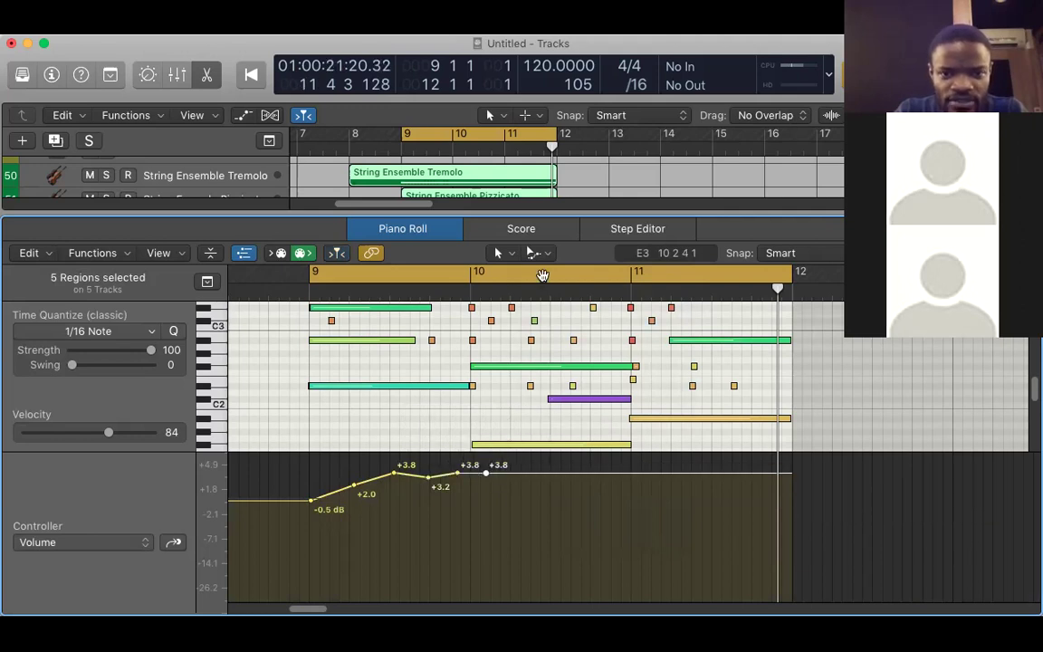
# With the Pencil Tool, lower the bar 10 volume curve through +3.2 dB to +1.2 dB, and raise it to +4.8 dB.
pyautogui.click(535, 254)
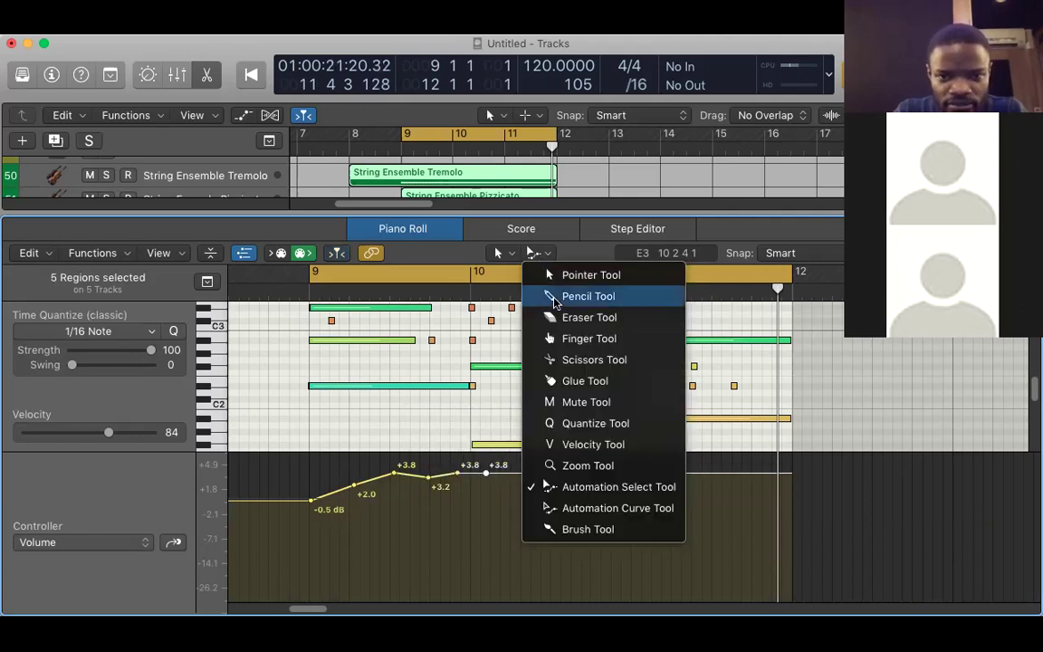
pyautogui.click(580, 296)
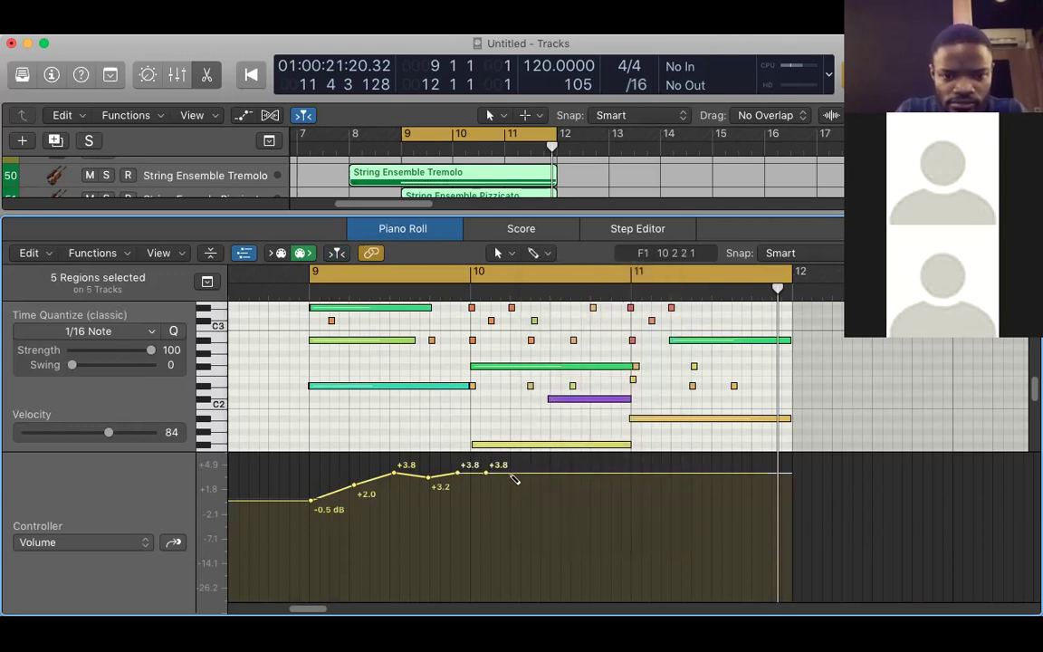
pyautogui.click(511, 476)
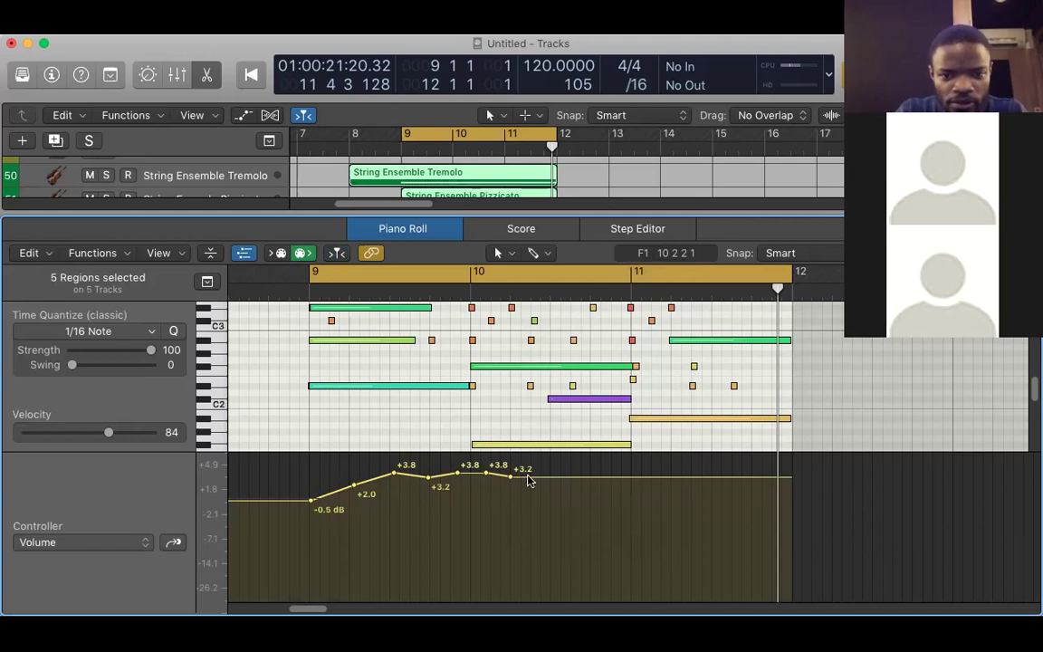
pyautogui.click(529, 477)
pyautogui.moveTo(529, 477); pyautogui.dragTo(577, 466)
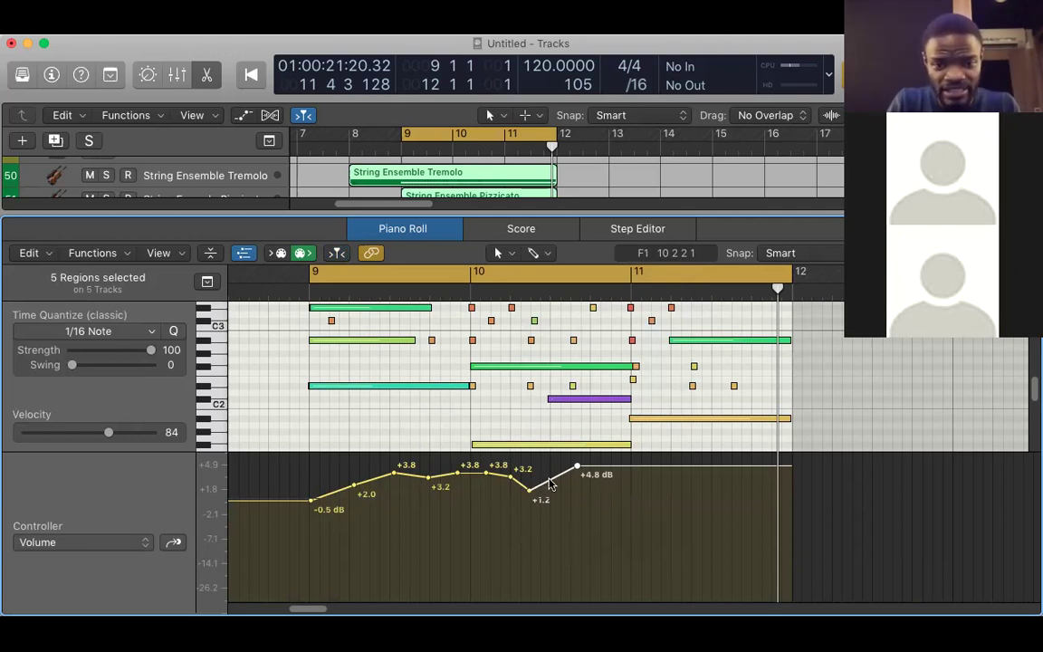
# Shape the end of bar 10 with a +4.8 dB volume peak and a dip, and set a +3.9 dB point just after bar 11.
pyautogui.click(594, 466)
pyautogui.moveTo(604, 466); pyautogui.dragTo(604, 480)
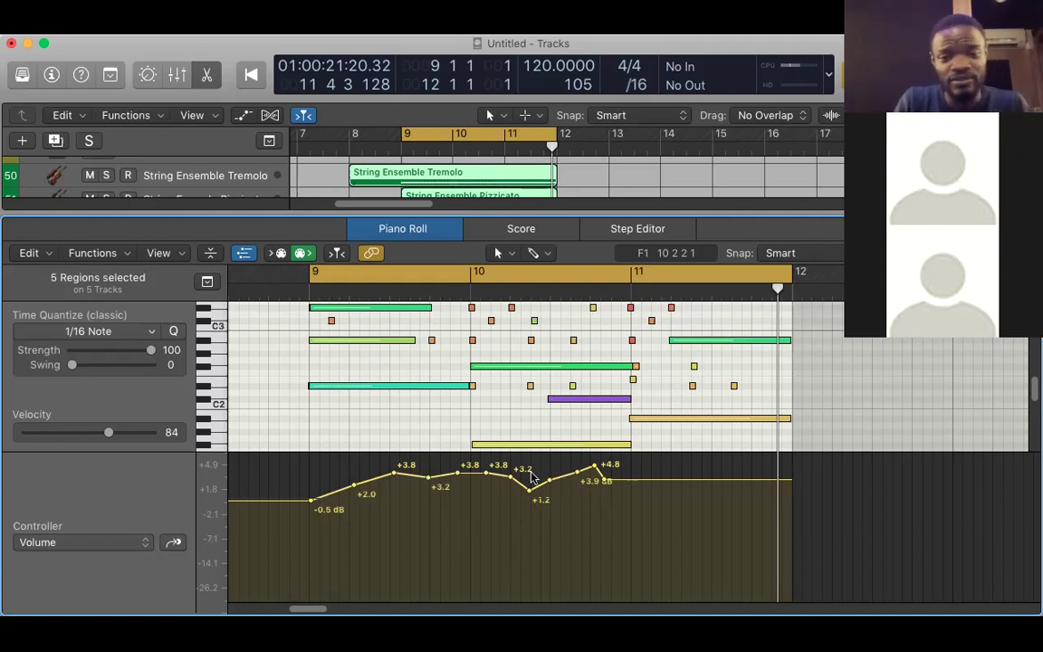
pyautogui.click(644, 481)
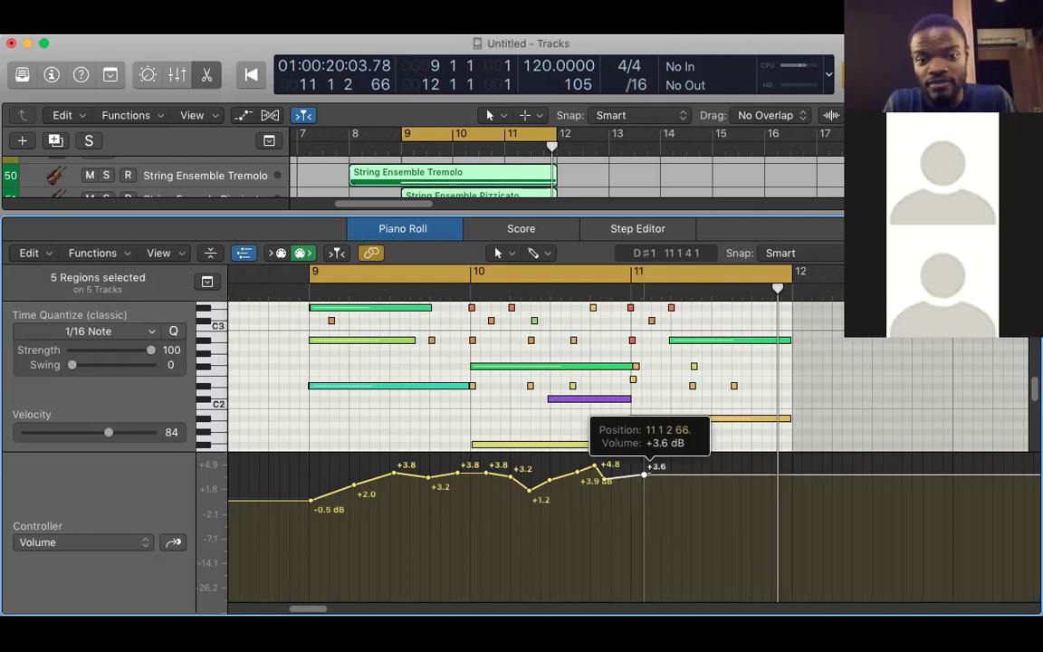
pyautogui.moveTo(644, 474); pyautogui.dragTo(643, 472)
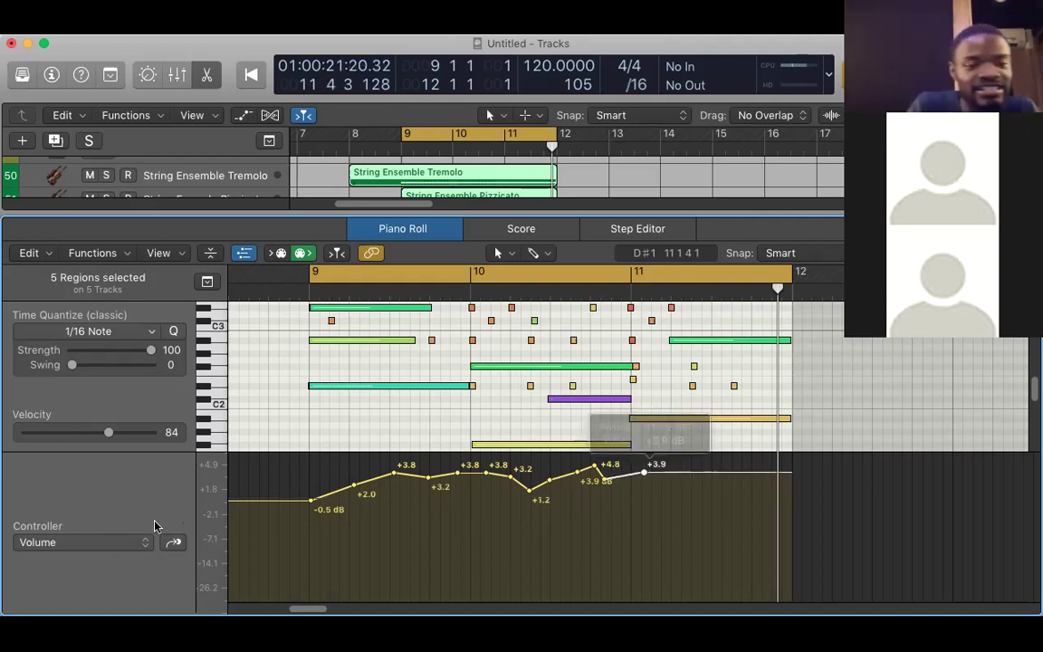
# Switch the controller lane to Expression and draw a rise in bar 9 through 73, 85 and 109.
pyautogui.click(107, 544)
pyautogui.click(63, 386)
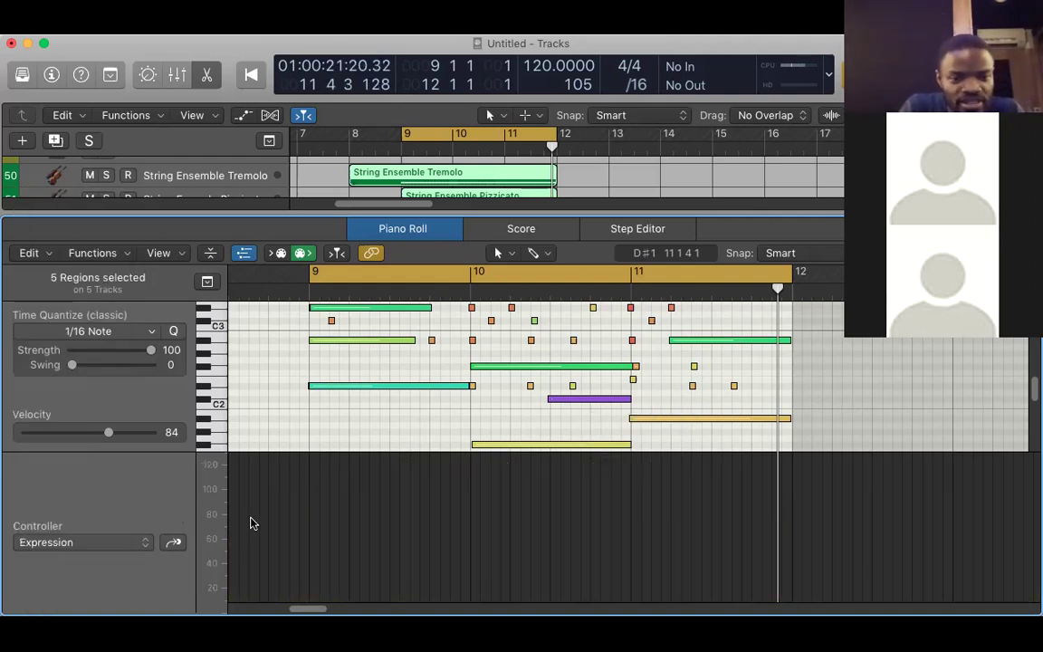
pyautogui.click(319, 525)
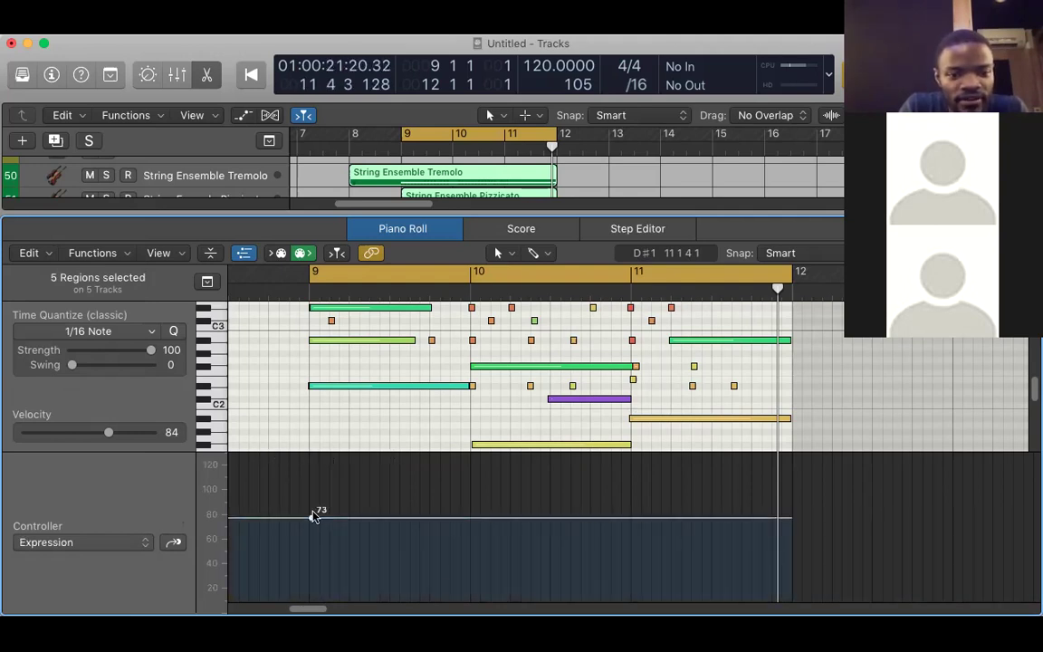
pyautogui.click(325, 499)
pyautogui.click(359, 506)
pyautogui.click(391, 476)
pyautogui.click(415, 477)
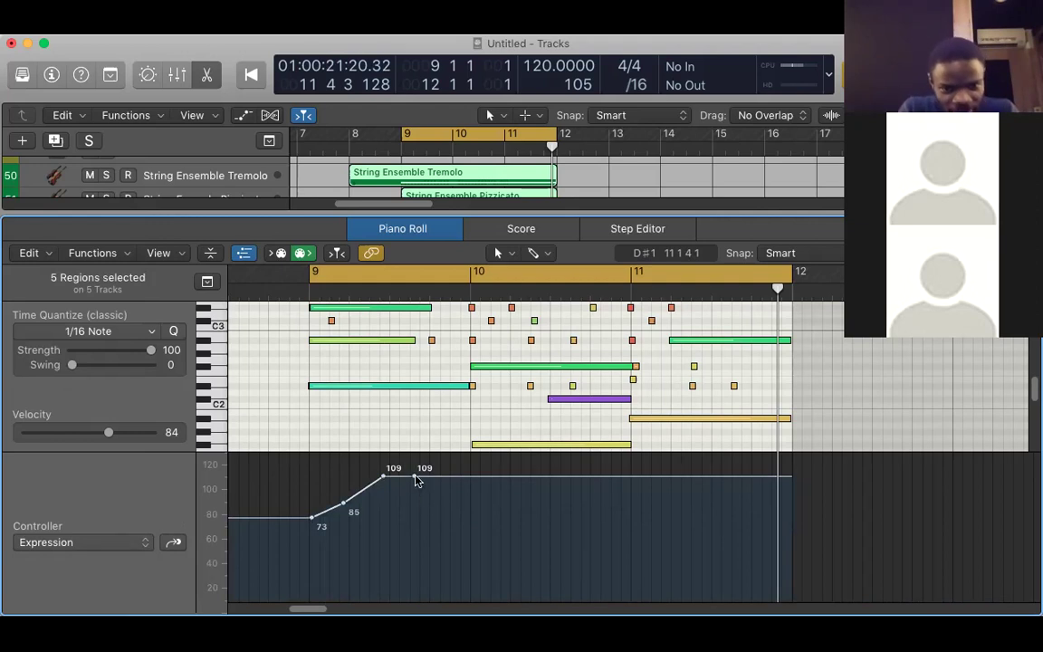
# Lower the expression curve to 92 late in bar 9 and 66 at bar 10, and raise it to 123 within bar 10.
pyautogui.moveTo(428, 496); pyautogui.dragTo(462, 502)
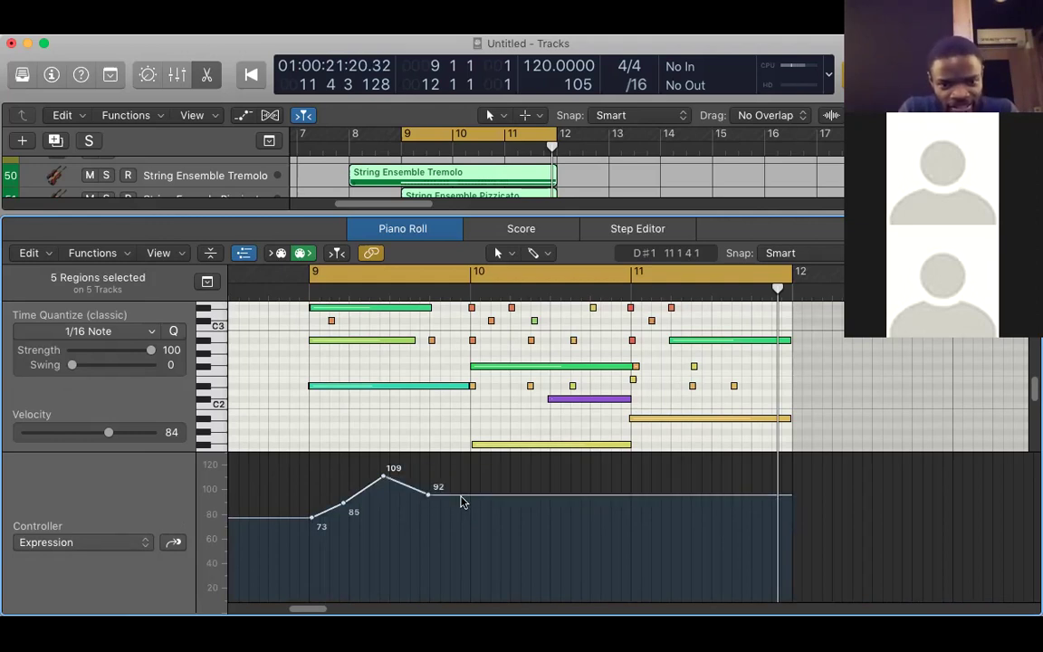
pyautogui.click(473, 526)
pyautogui.click(474, 525)
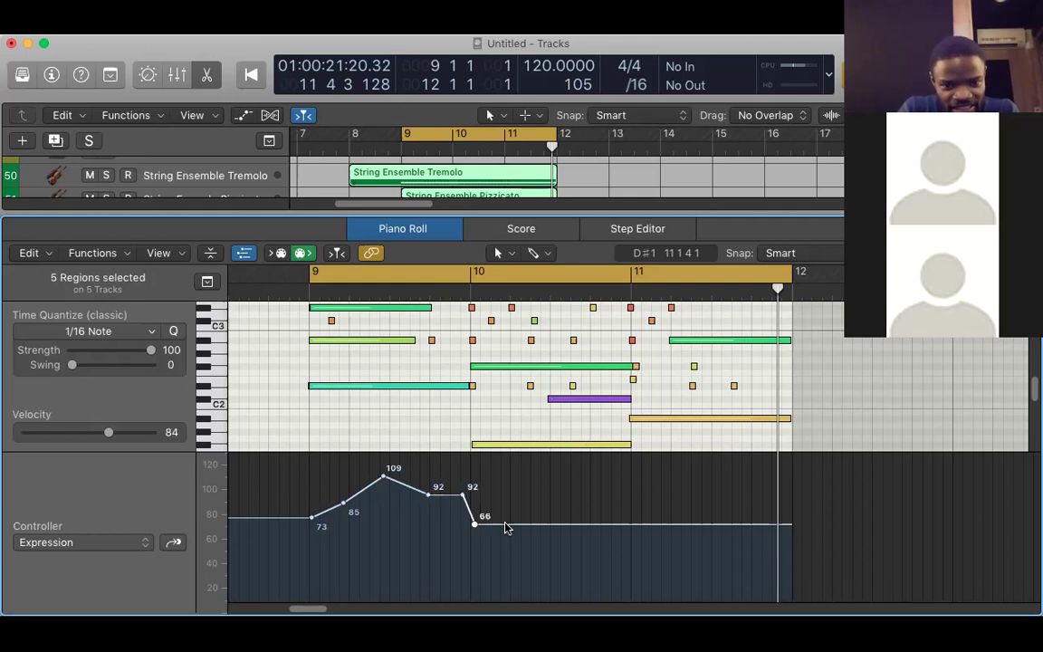
pyautogui.click(532, 460)
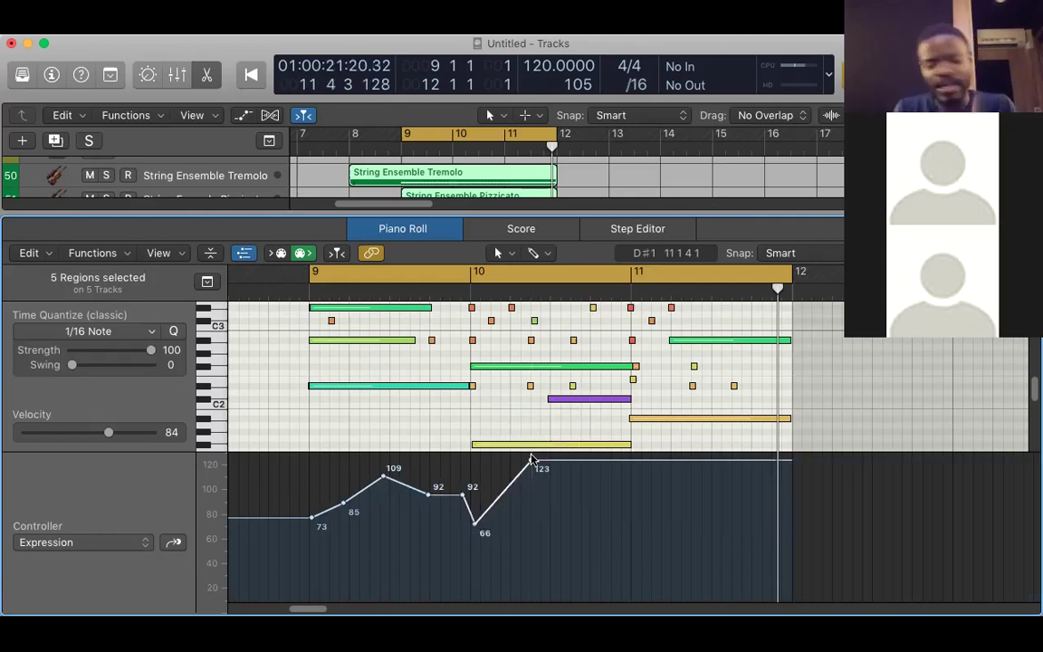
pyautogui.click(141, 543)
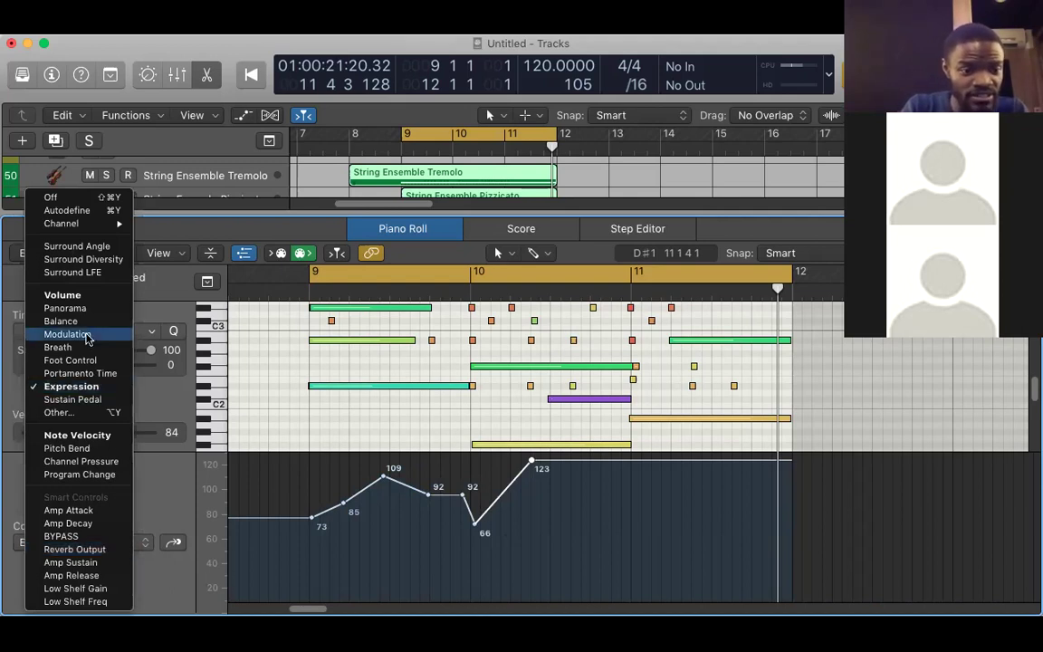
pyautogui.click(473, 467)
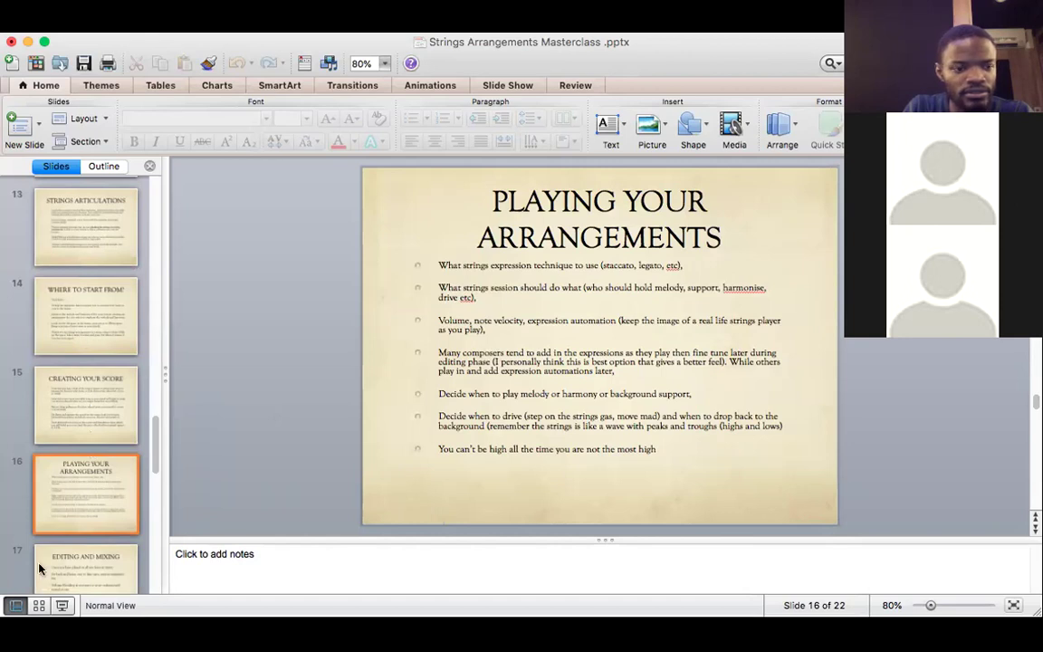
# In the PowerPoint presentation, start the slide show at Playing Your Arrangements, glance at the Editing and Mixing slide and return.
pyautogui.click(64, 605)
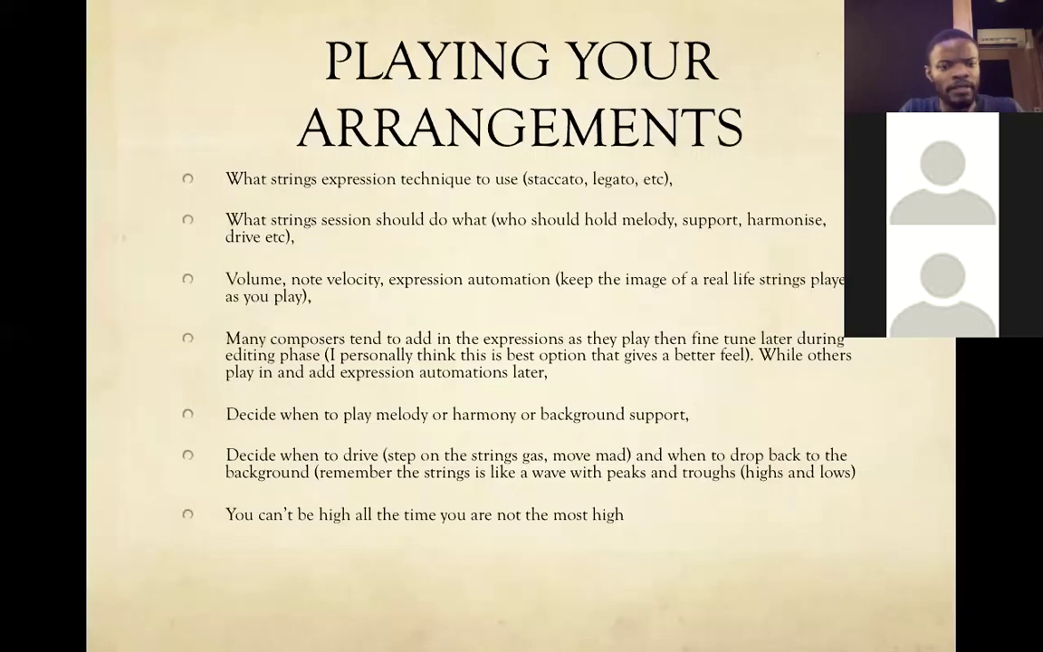
pyautogui.press('Right')
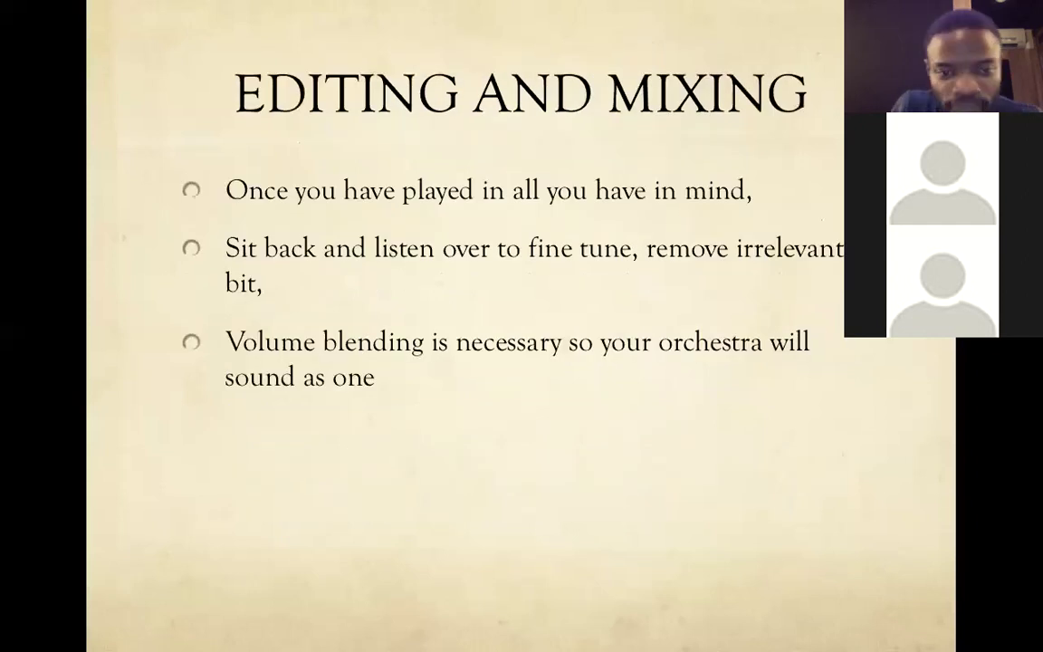
pyautogui.press('Left')
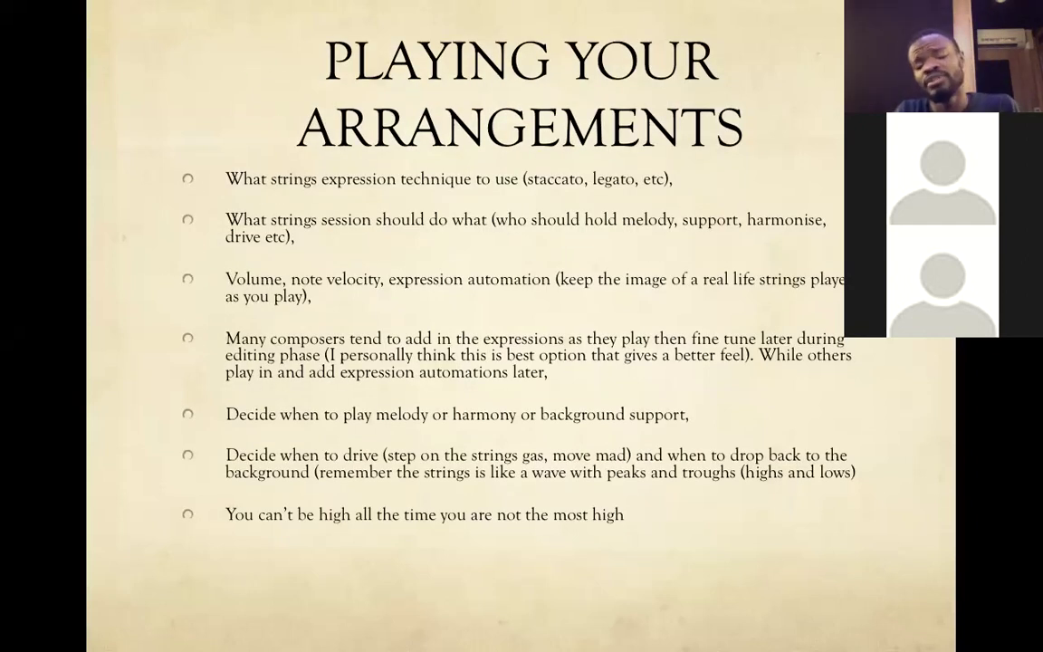